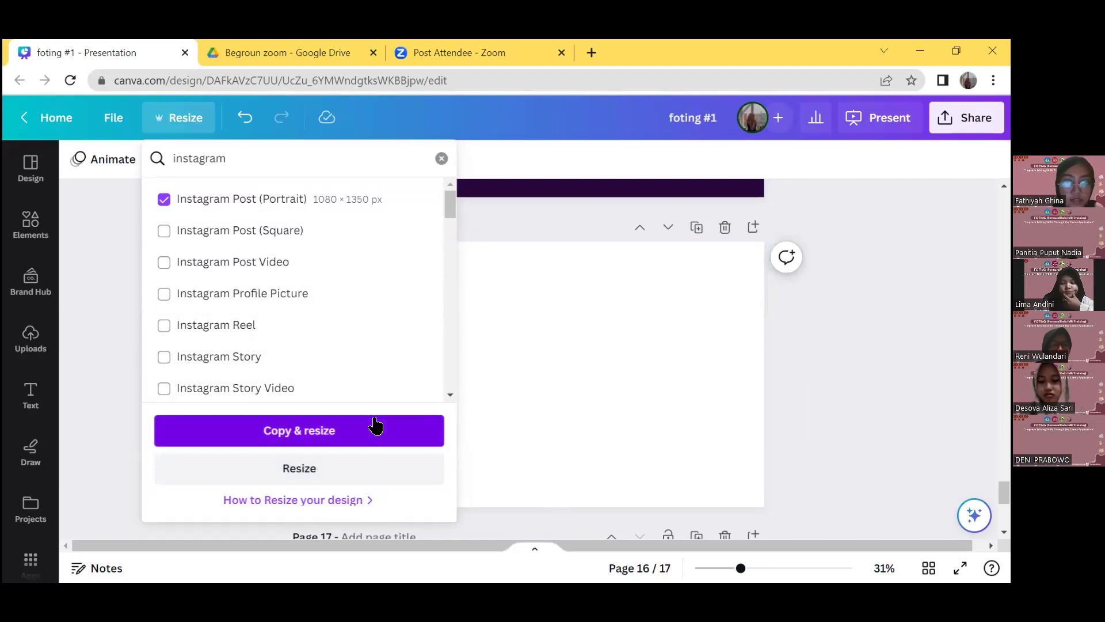
Step: Create a resized copy of the presentation as an Instagram Post (Portrait), 1080 × 1350 px, and open that copy
click(306, 435)
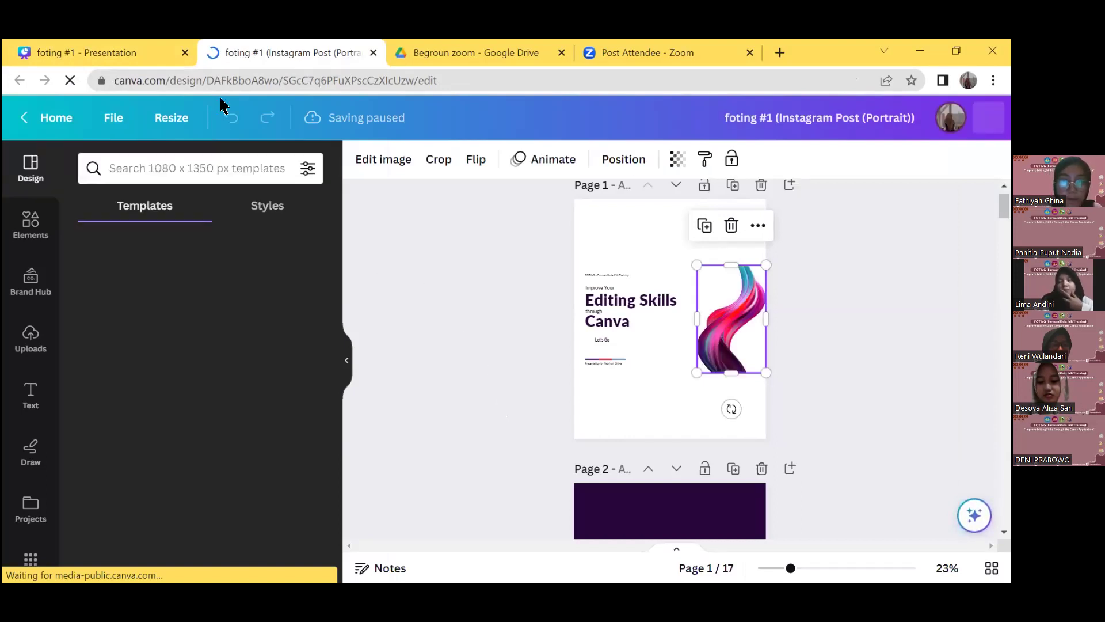
click(134, 58)
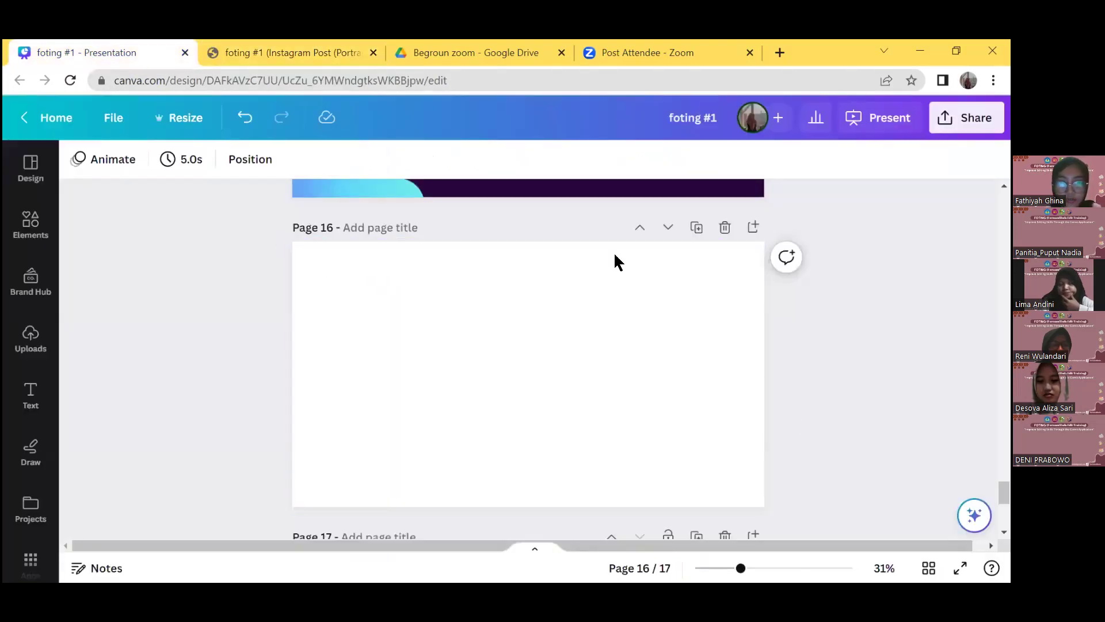
click(238, 47)
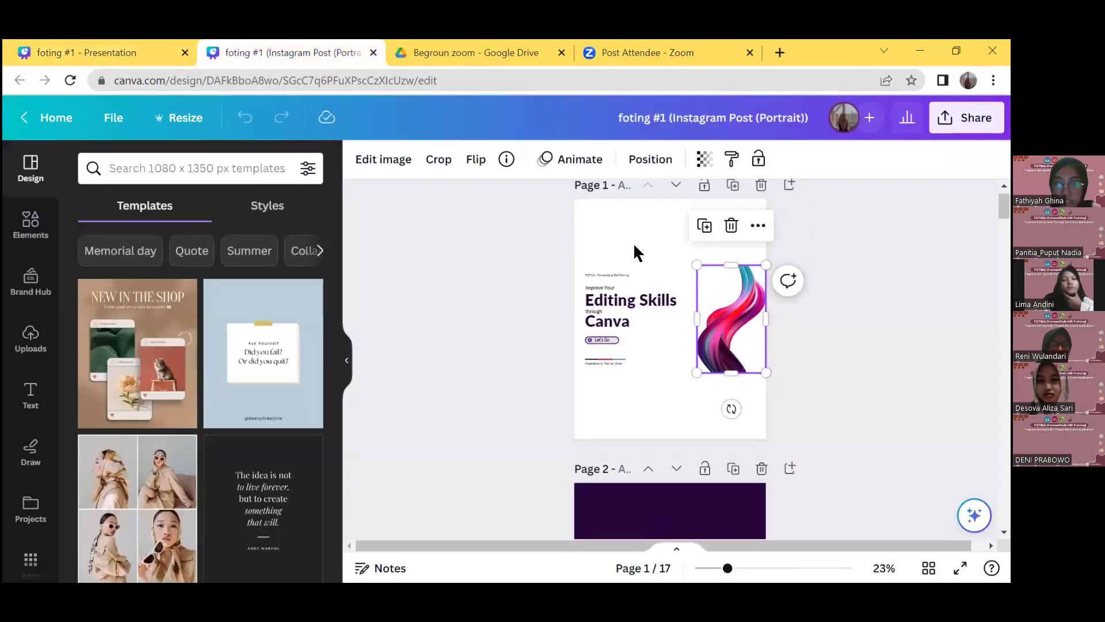
Step: Compare the layout of the portrait copy's first pages with the slides of the original presentation
scroll(670, 357, down, 6)
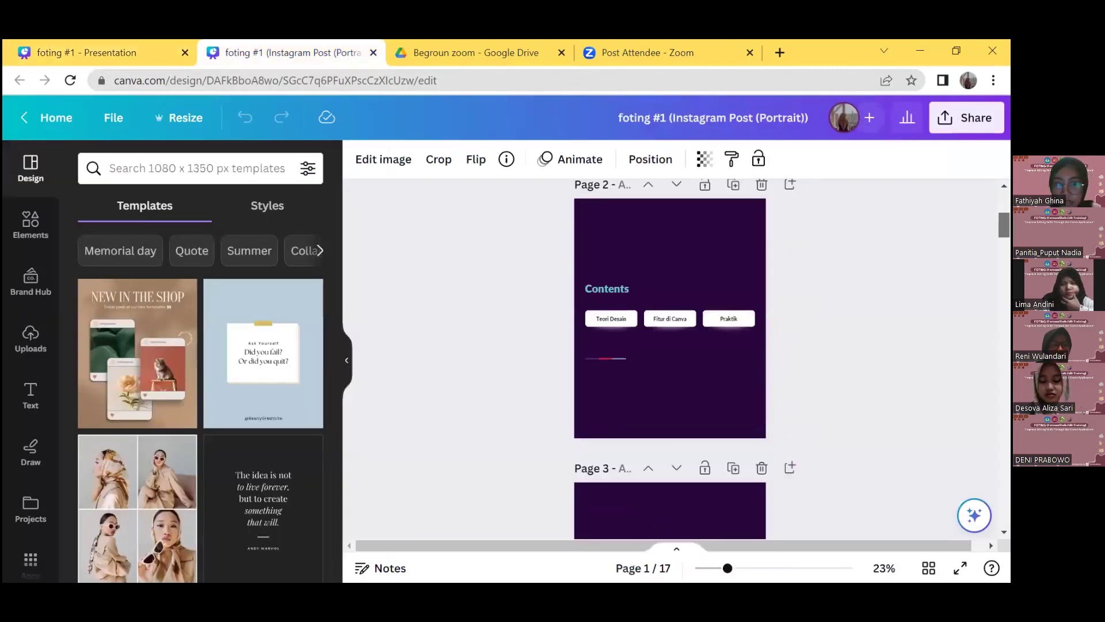
scroll(670, 357, down, 8)
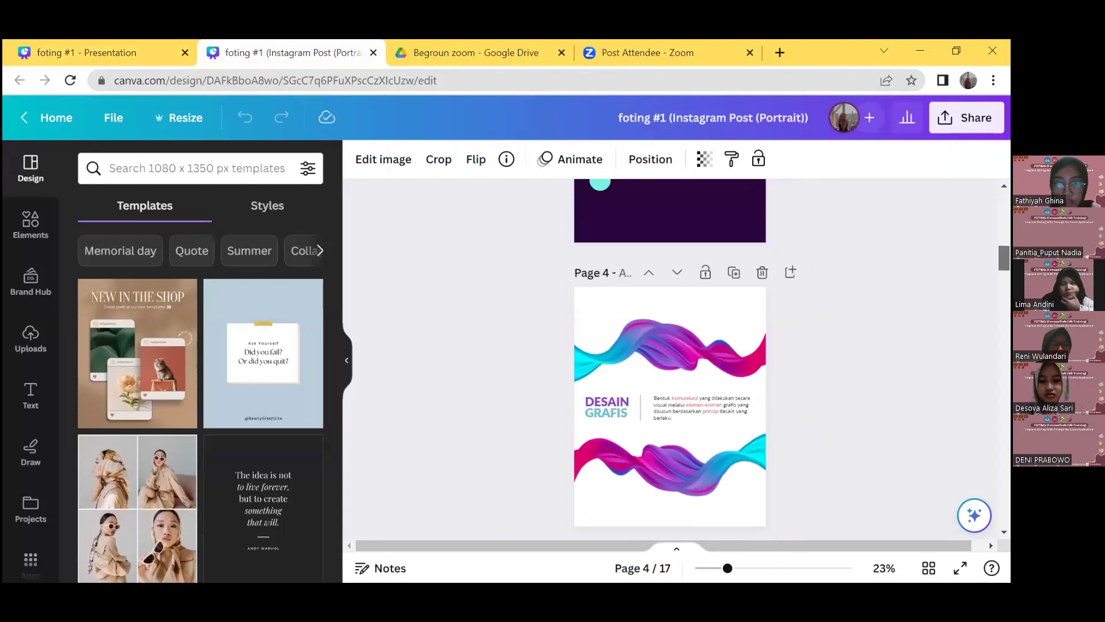
click(111, 49)
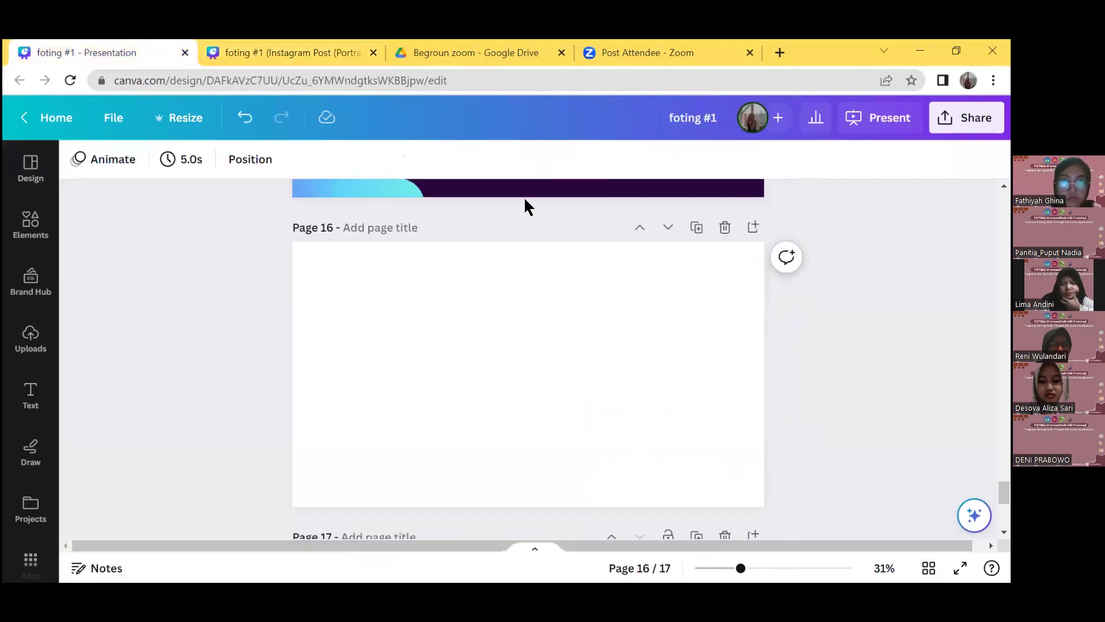
scroll(528, 357, up, 3)
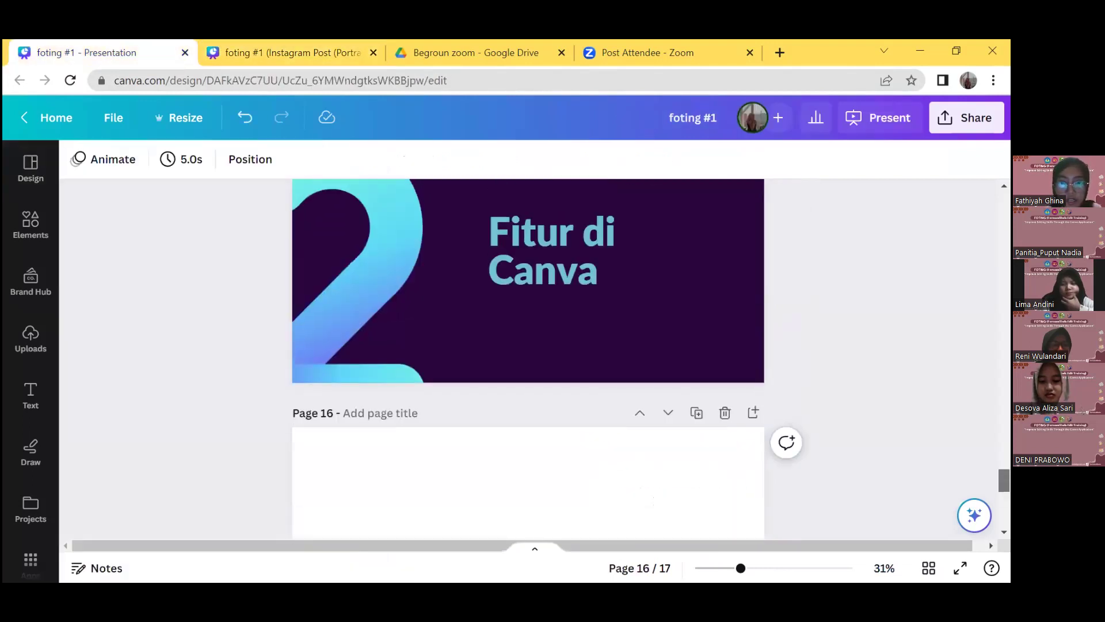
scroll(529, 357, up, 3)
scroll(528, 356, down, 1)
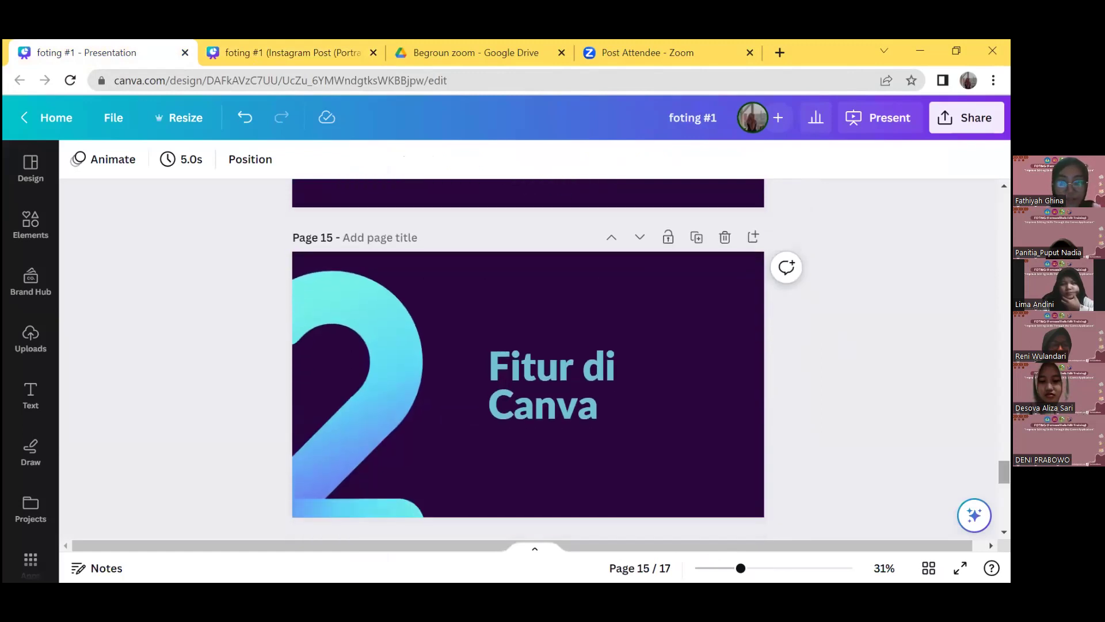
click(206, 46)
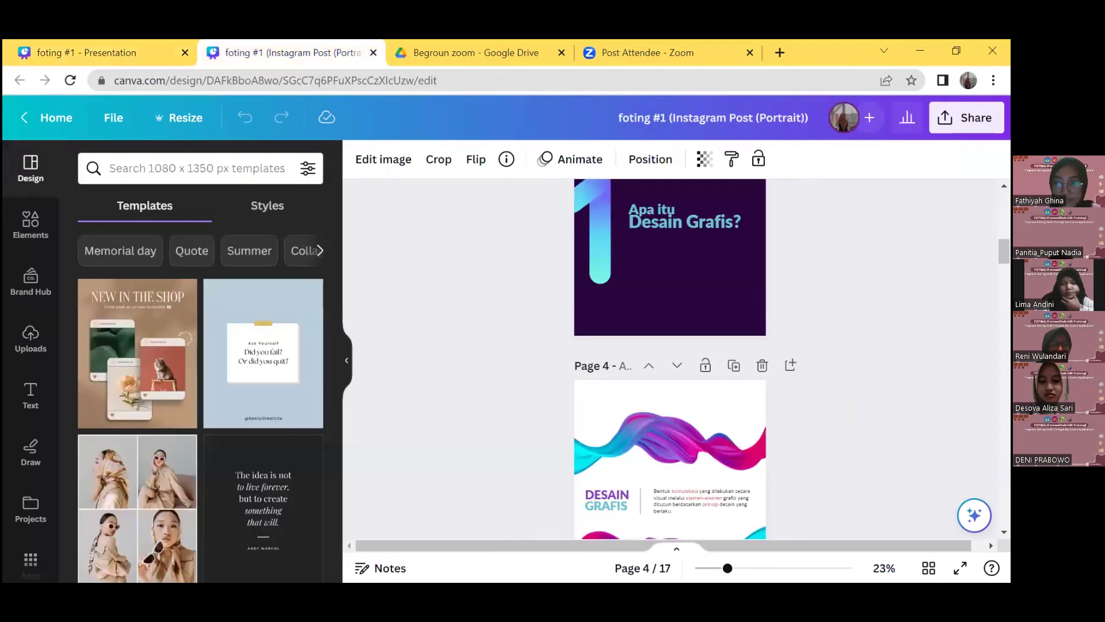
scroll(858, 409, down, 3)
scroll(671, 358, down, 6)
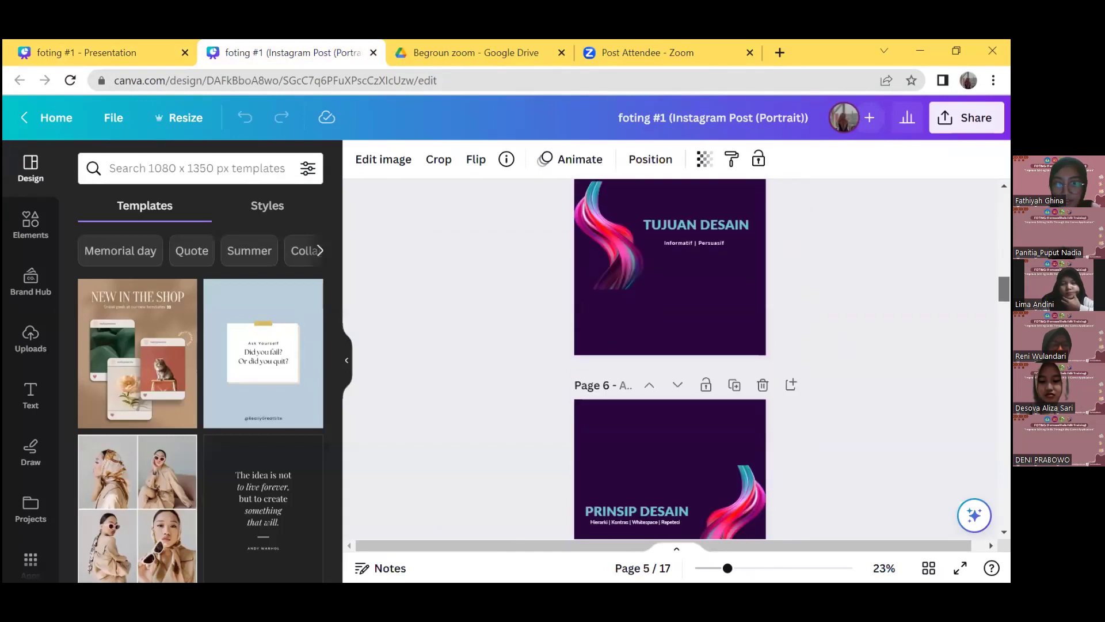
scroll(671, 358, down, 6)
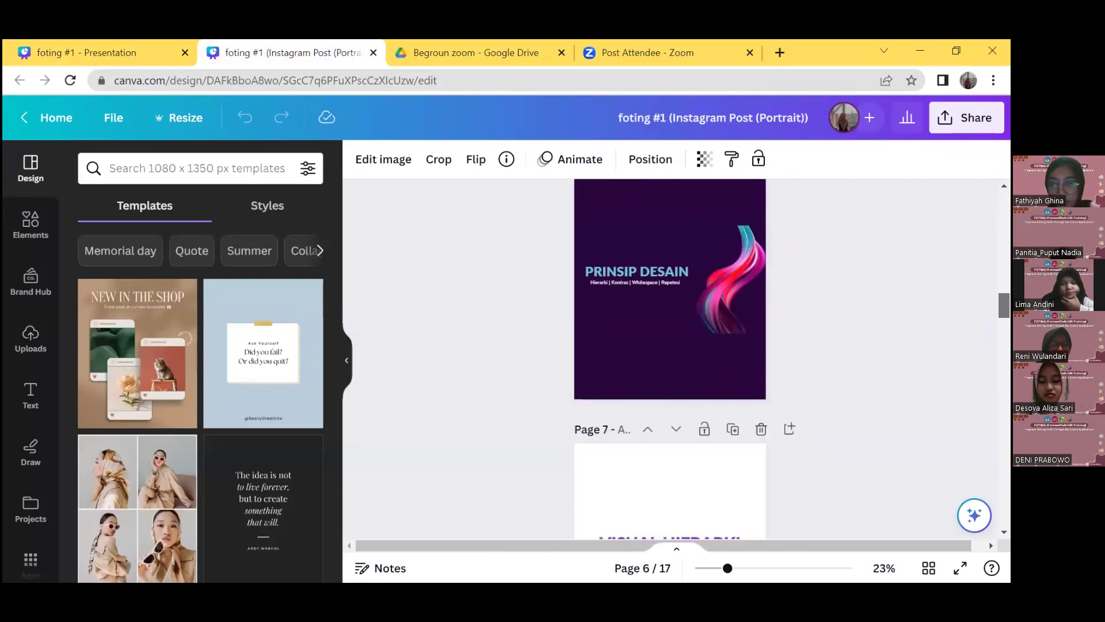
scroll(671, 358, down, 6)
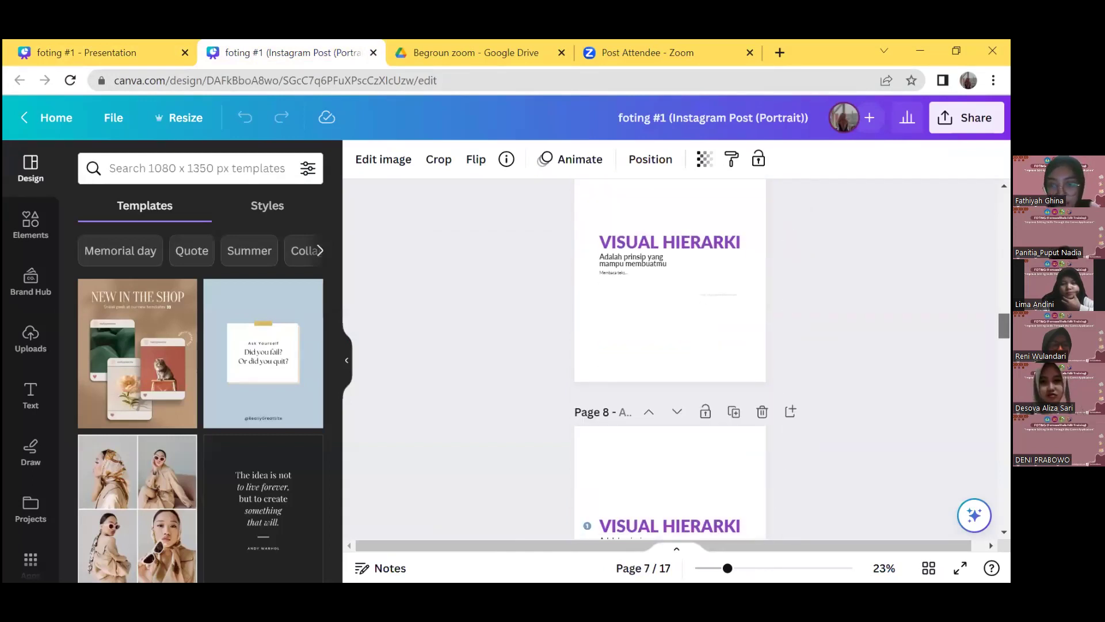
scroll(671, 358, up, 3)
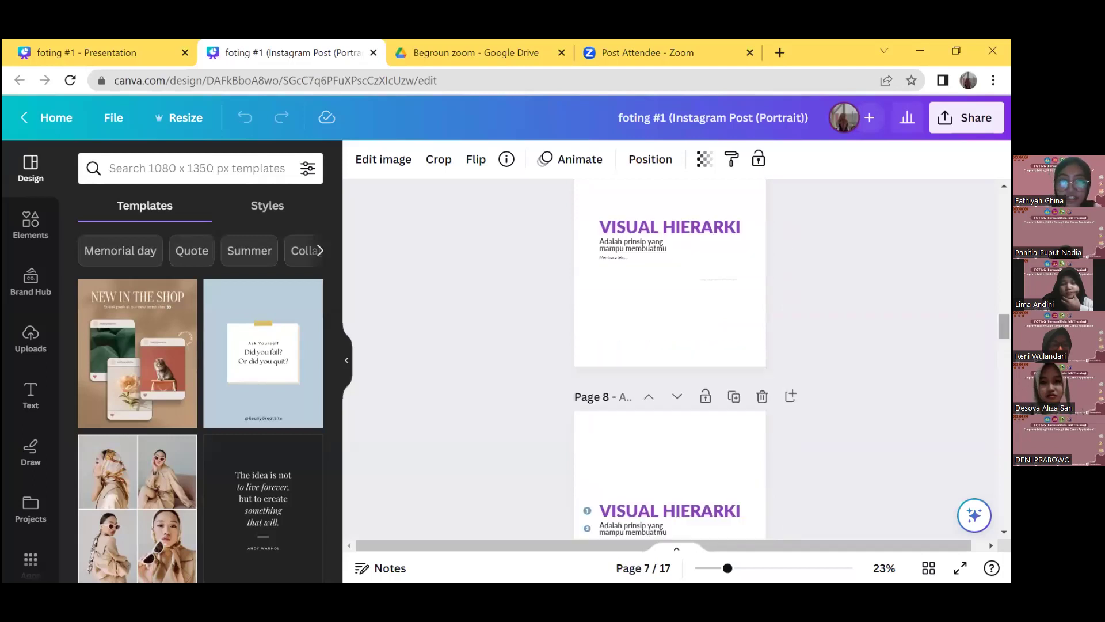
Step: Hide the templates list and examine the remaining pages of the portrait copy down to blank page 16
click(349, 363)
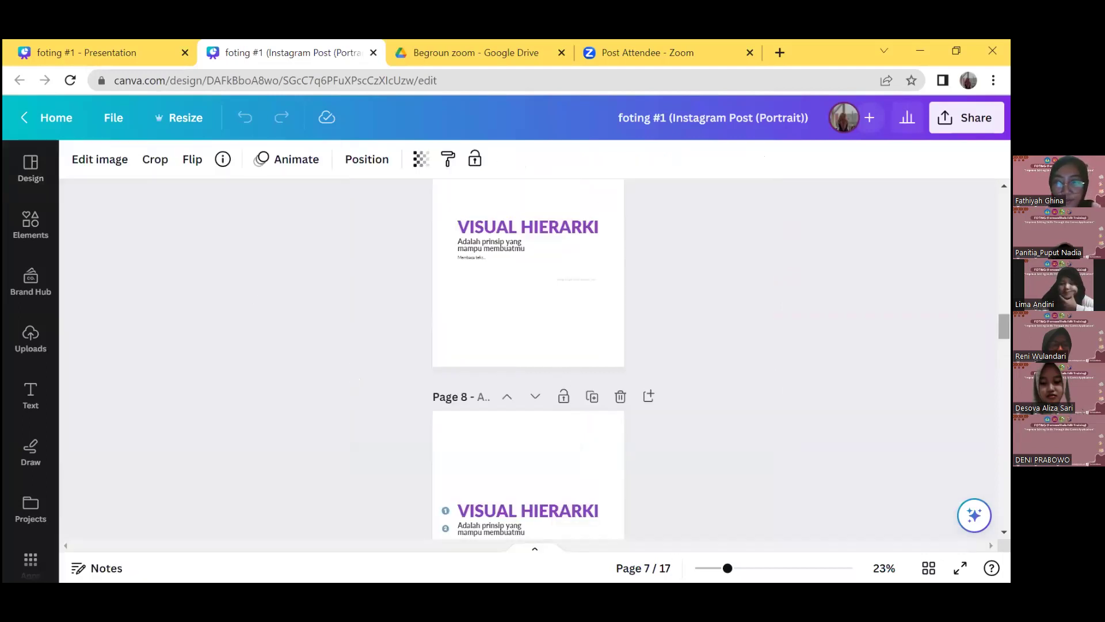
scroll(528, 359, down, 6)
scroll(528, 360, down, 5)
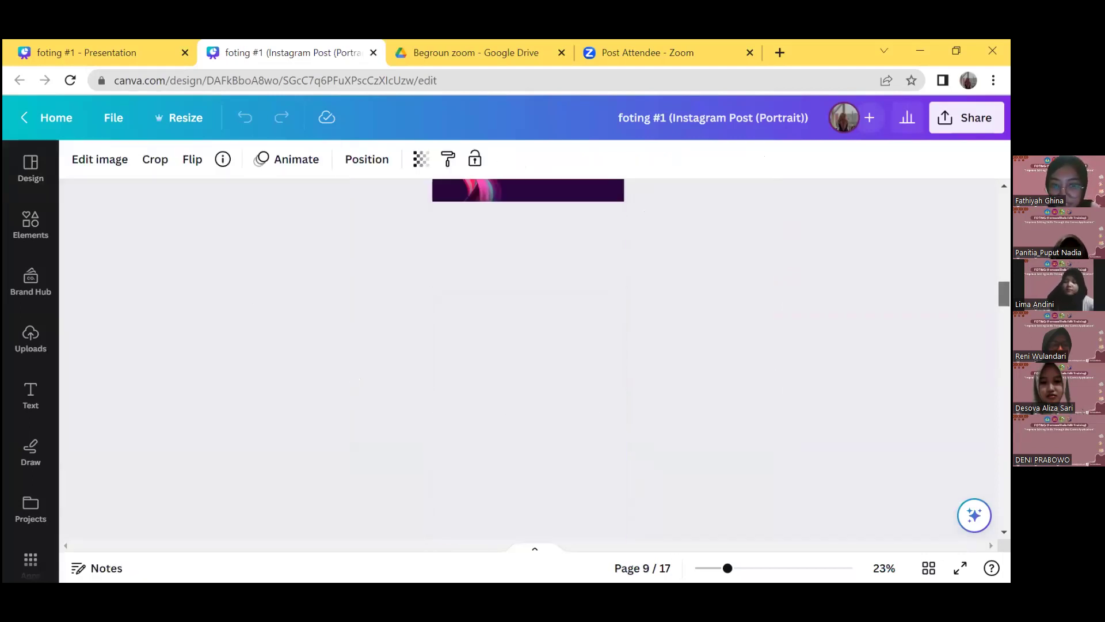
scroll(529, 360, down, 7)
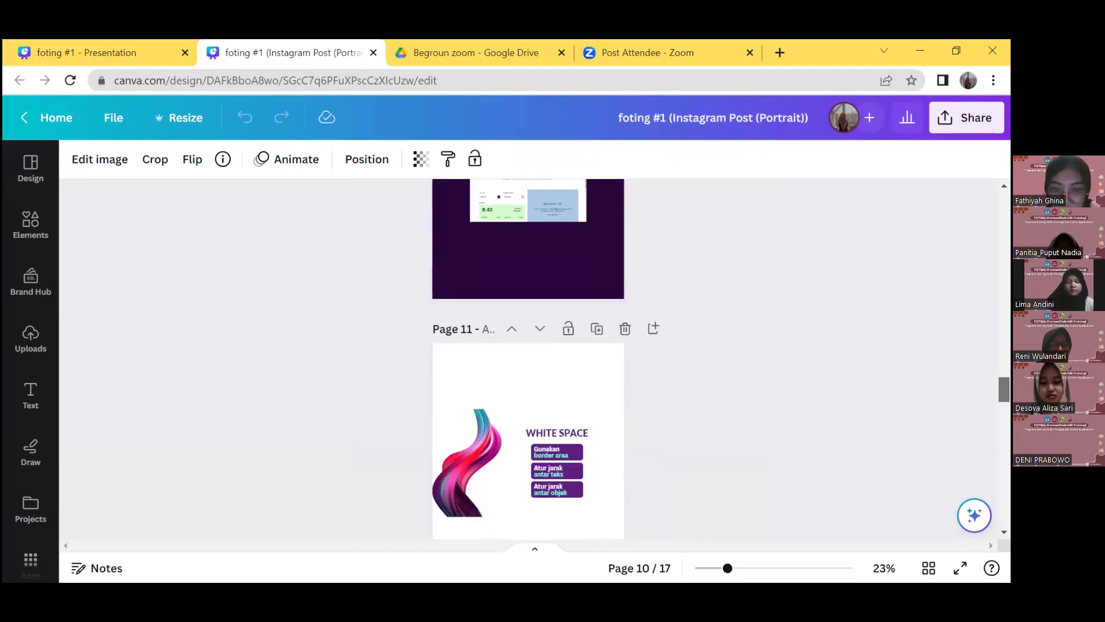
scroll(528, 360, down, 7)
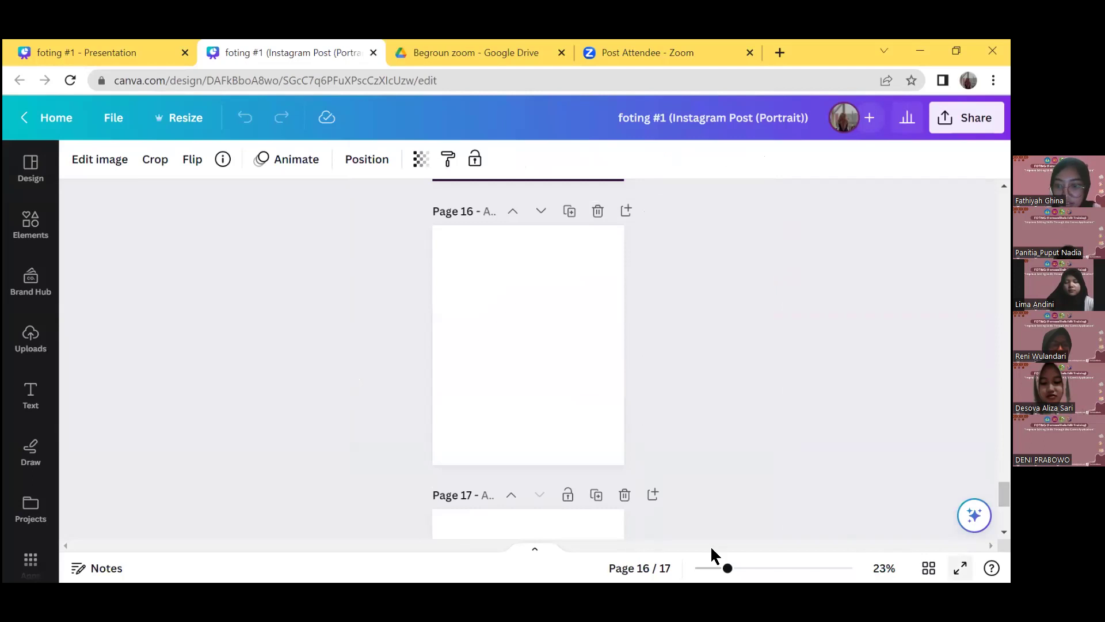
drag(728, 568, 748, 571)
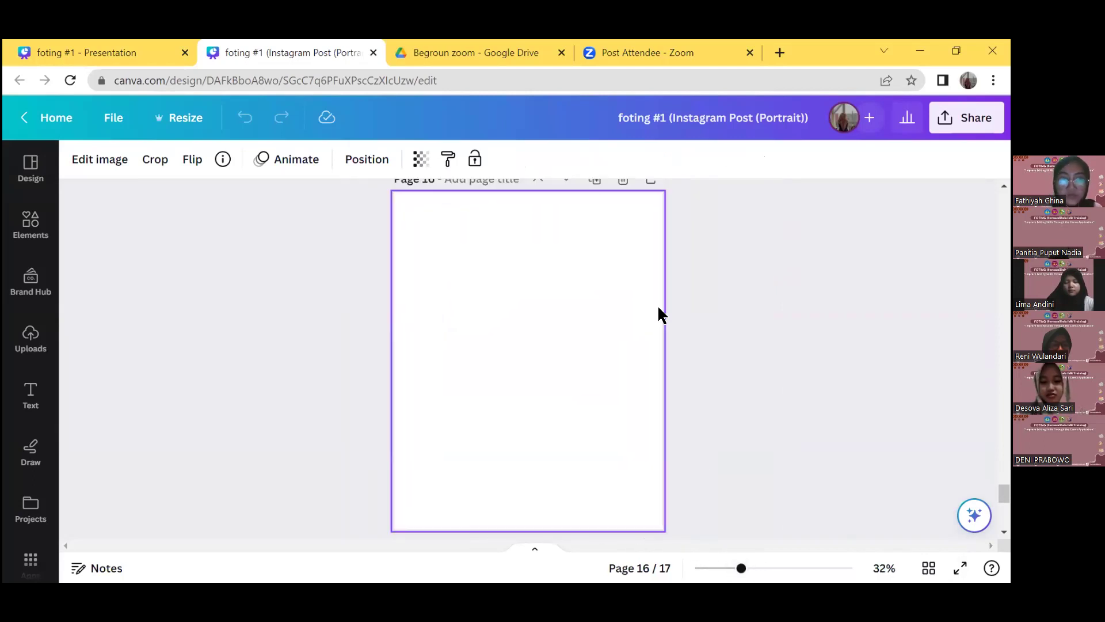
click(235, 312)
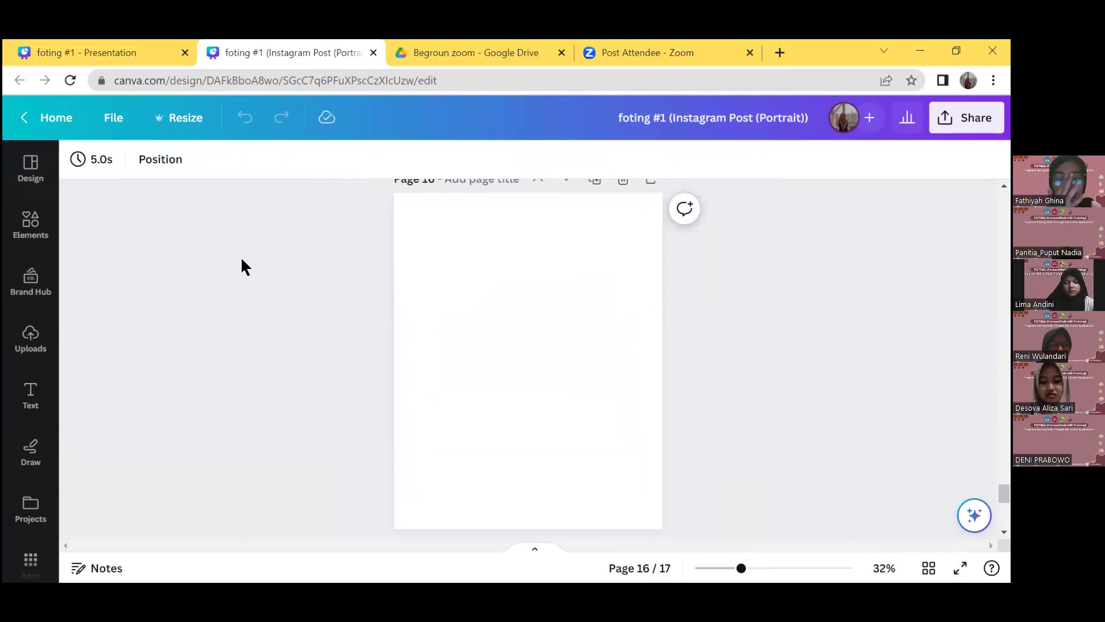
click(118, 121)
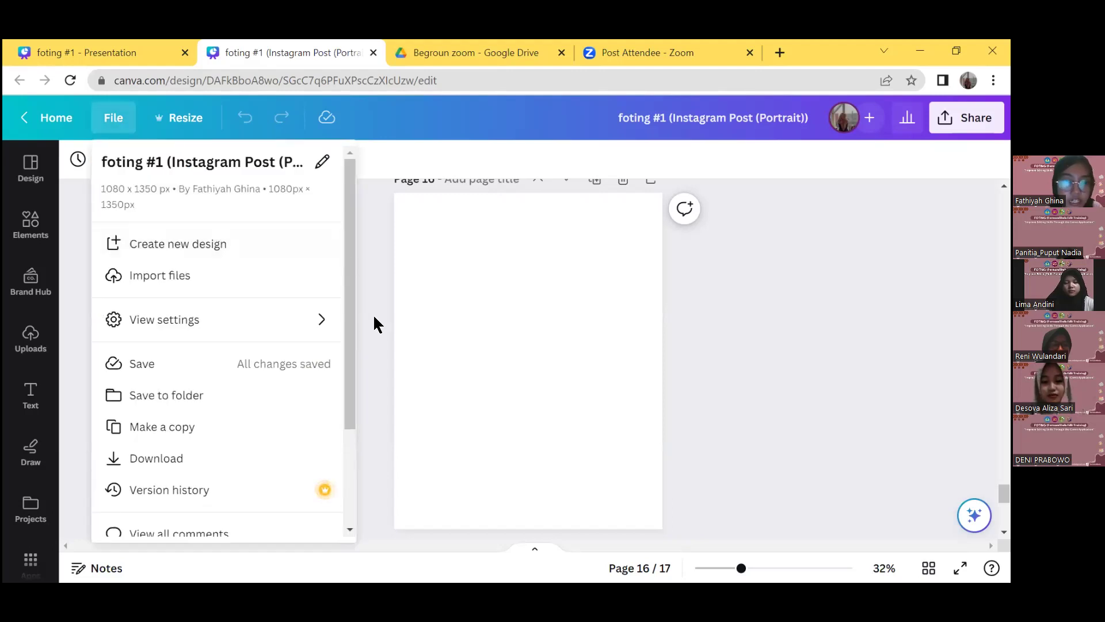
drag(351, 313, 347, 373)
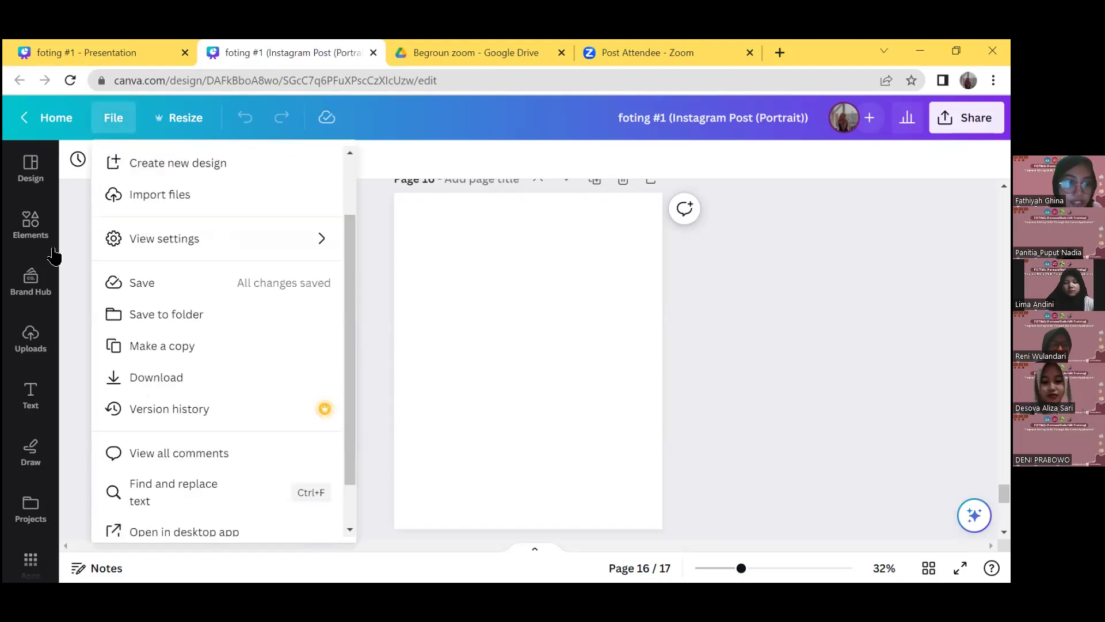
click(74, 260)
Step: Try to cover the middle of blank page 16 with a square shape enlarged to the full page width
click(40, 241)
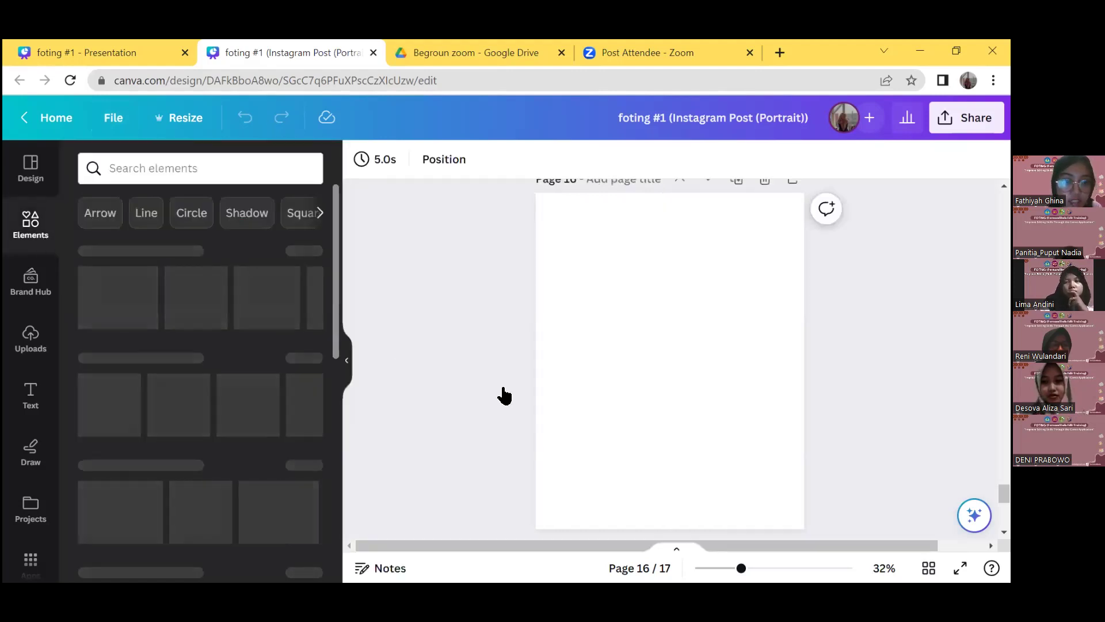
click(702, 412)
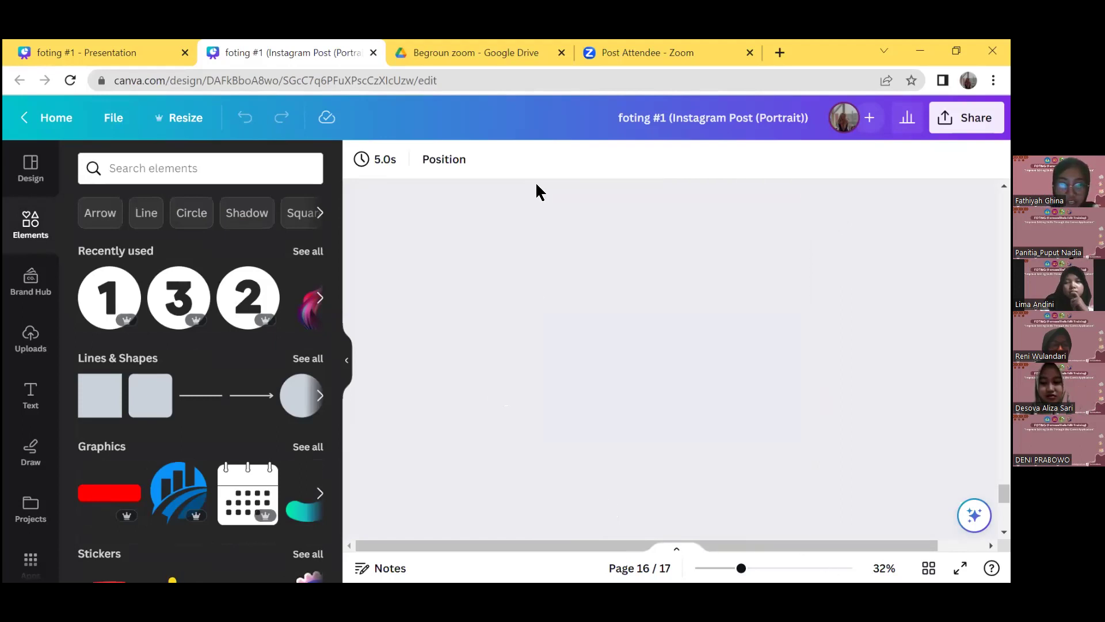
click(89, 411)
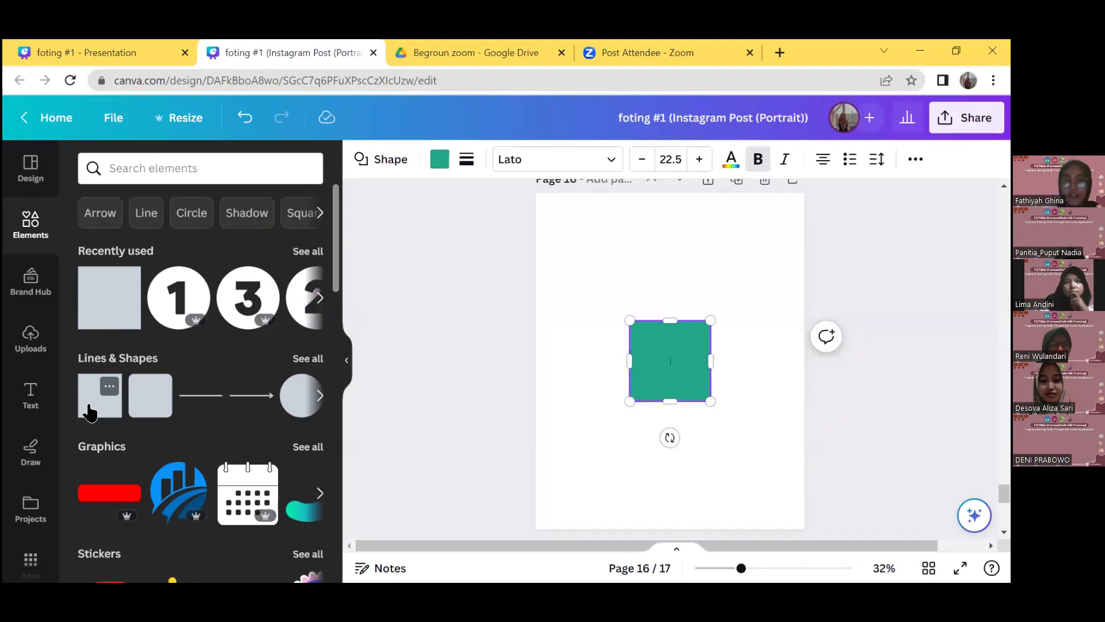
click(439, 348)
drag(624, 365, 543, 291)
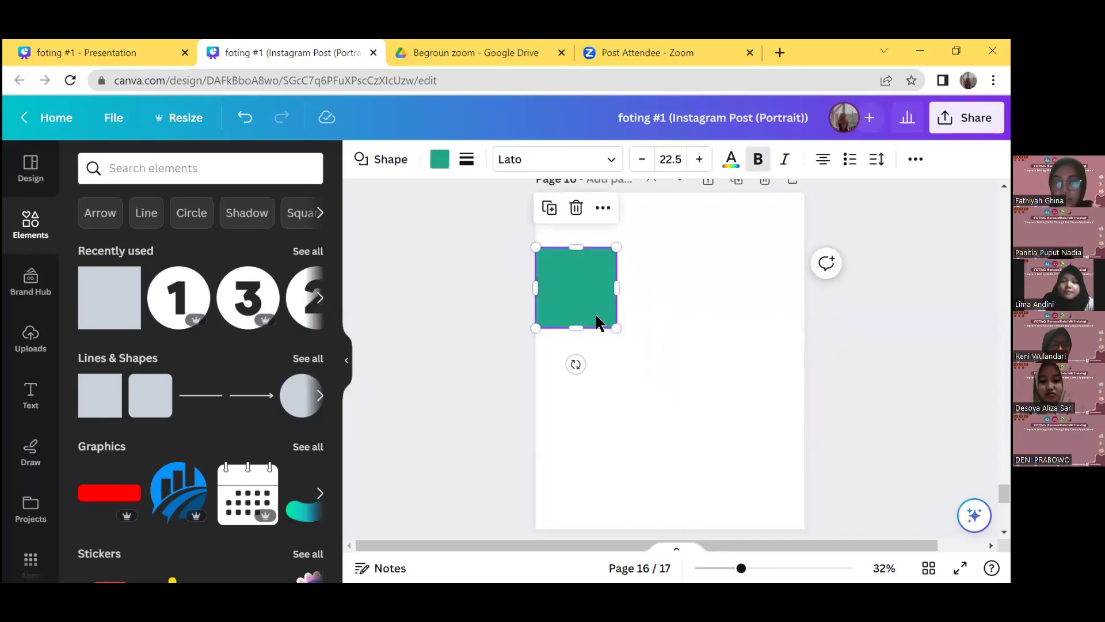
drag(617, 329, 804, 505)
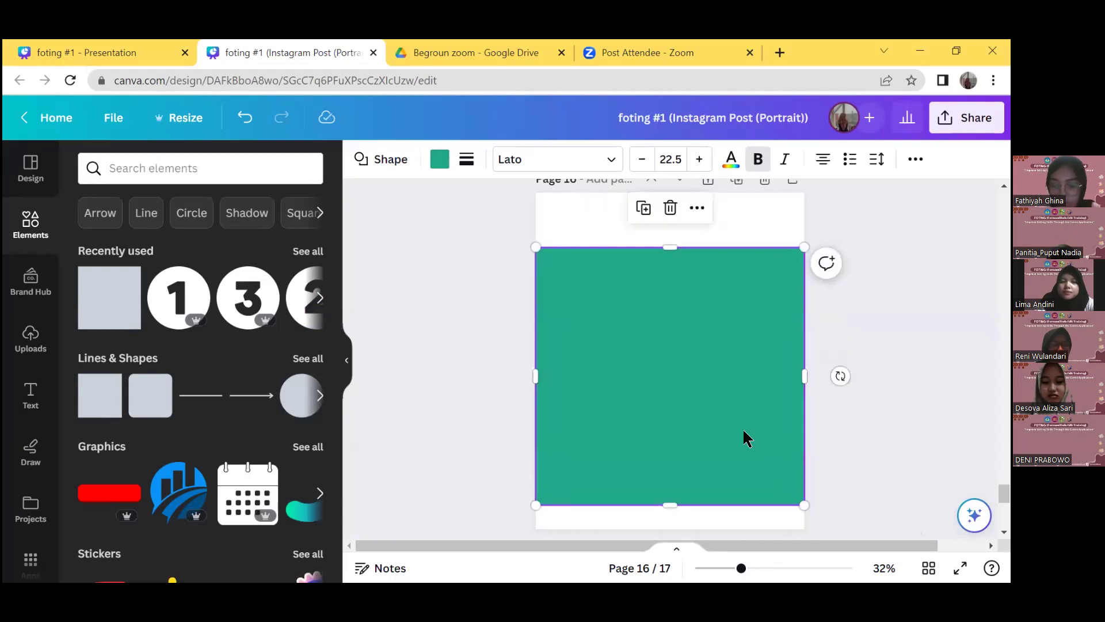
key(Delete)
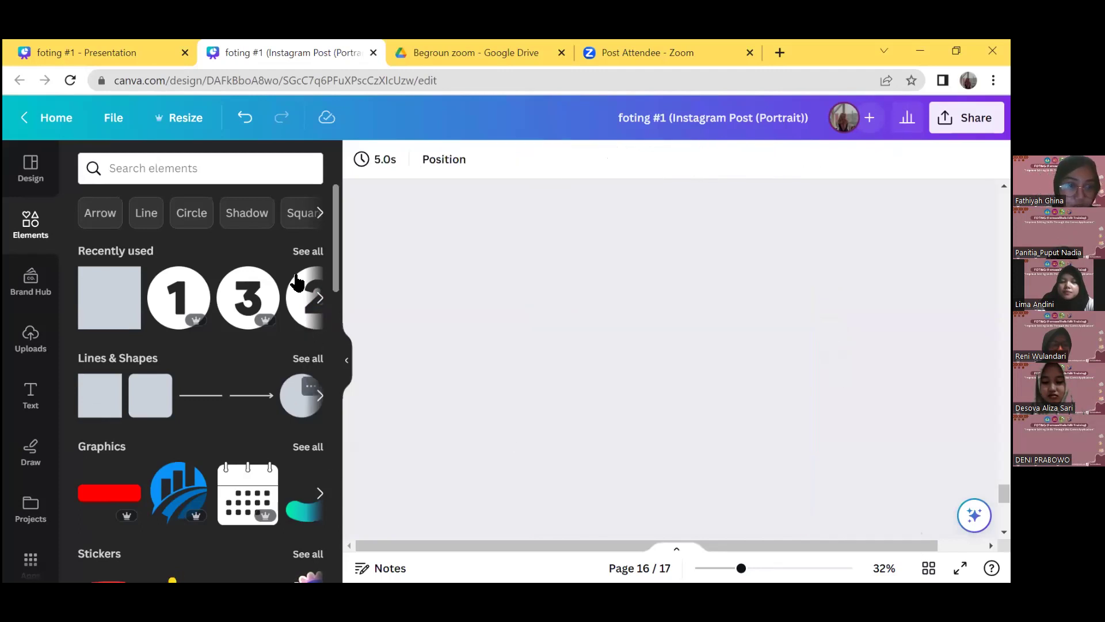
Step: Search the design elements for "square"
click(313, 254)
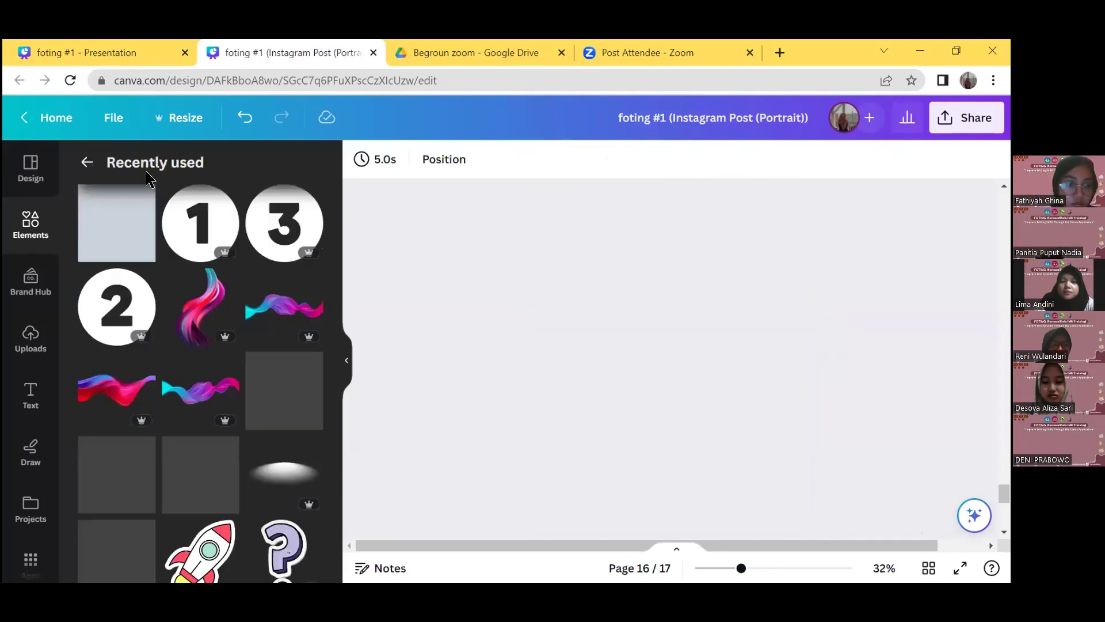
click(87, 161)
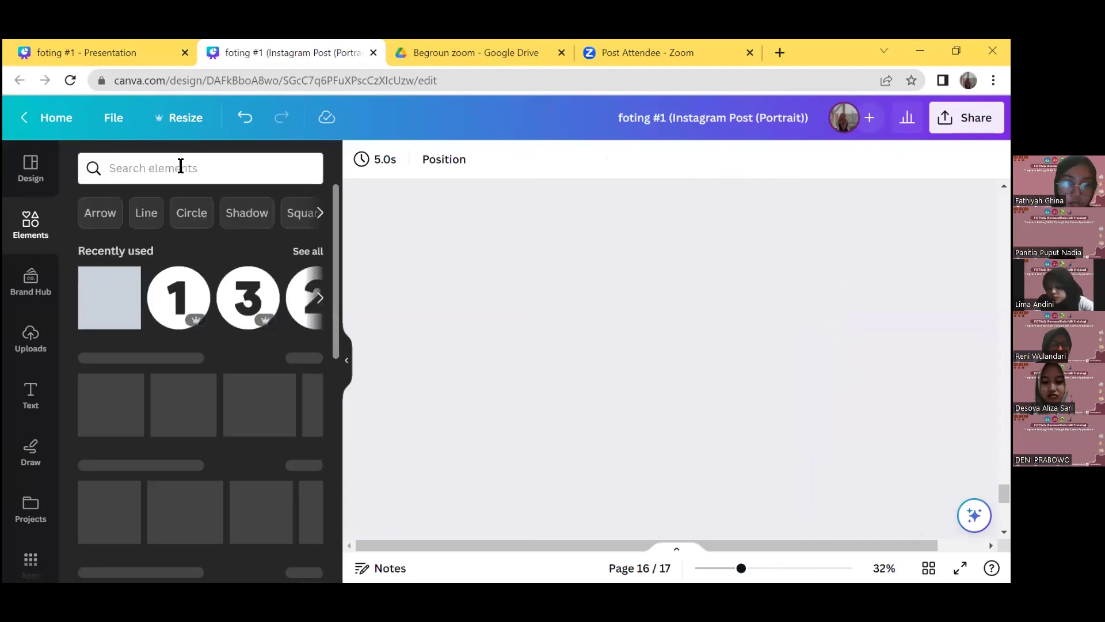
click(181, 167)
text(square)
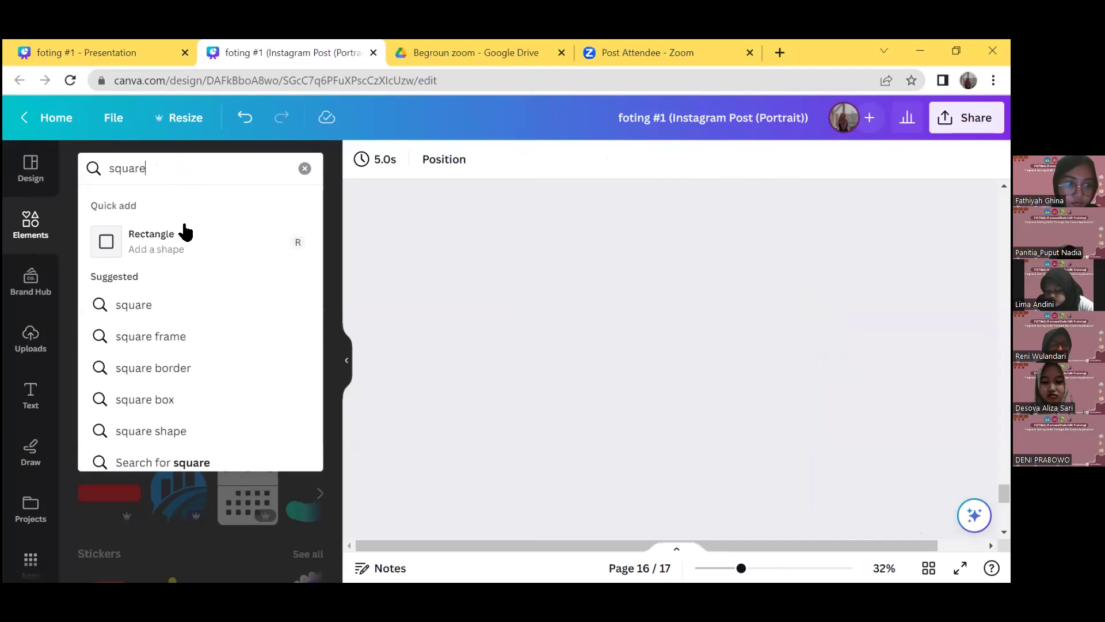
click(289, 315)
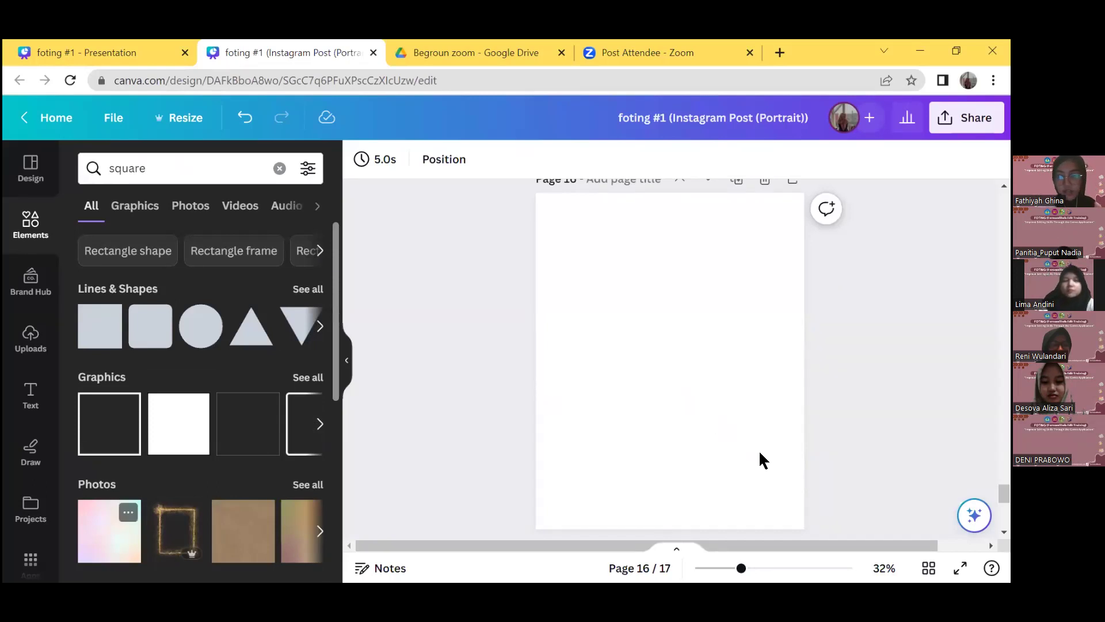
Step: Place the pastel gradient square photo on page 16, enlarge it to 1,080 × 1,080 px and centre it
drag(783, 469, 804, 494)
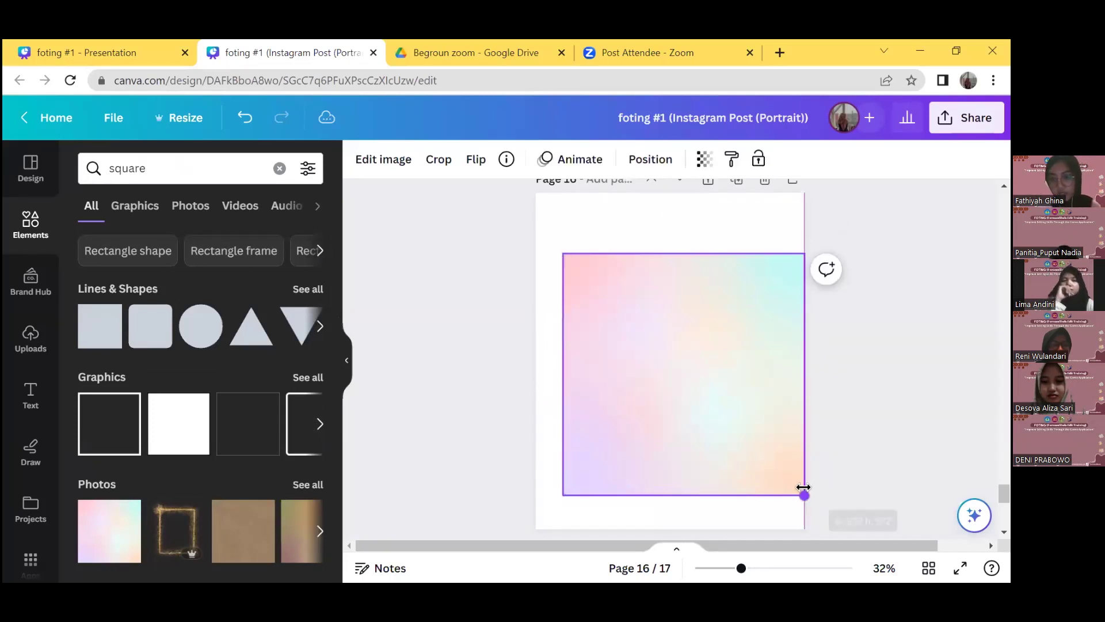
drag(562, 254, 528, 236)
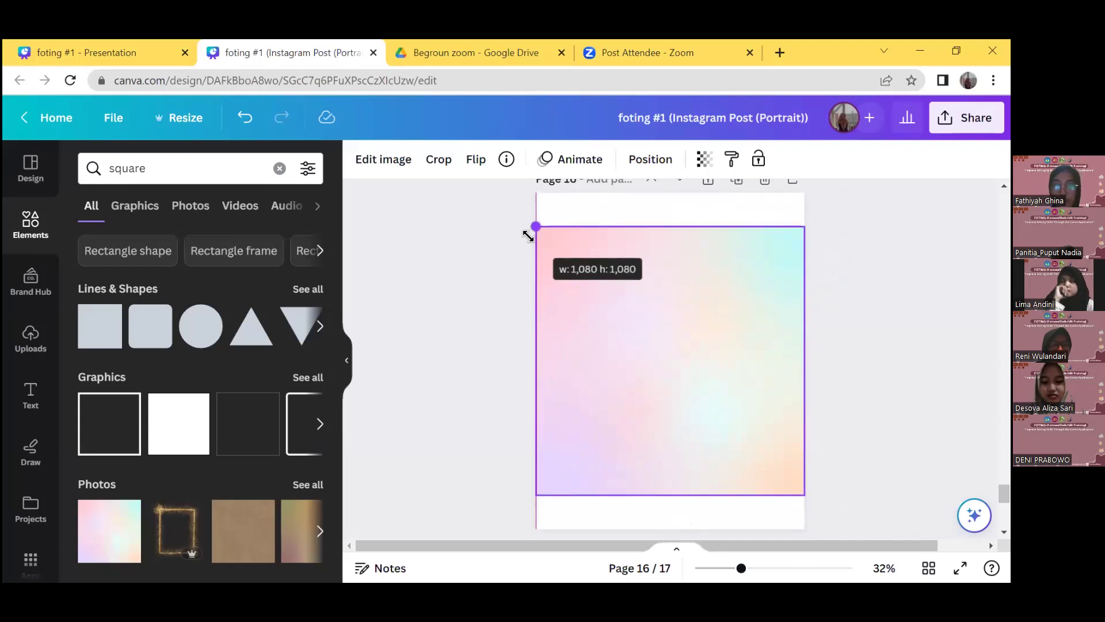
mouse_move(540, 234)
mouse_down()
mouse_move(547, 239)
mouse_move(530, 227)
mouse_move(547, 249)
mouse_up()
drag(625, 306, 624, 303)
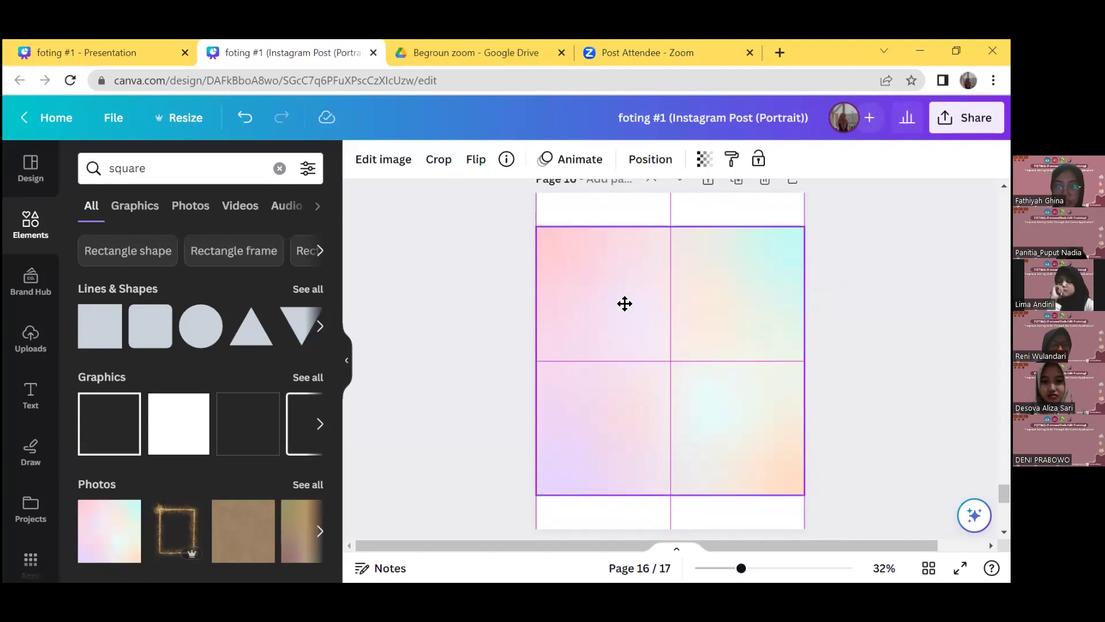
drag(625, 303, 624, 303)
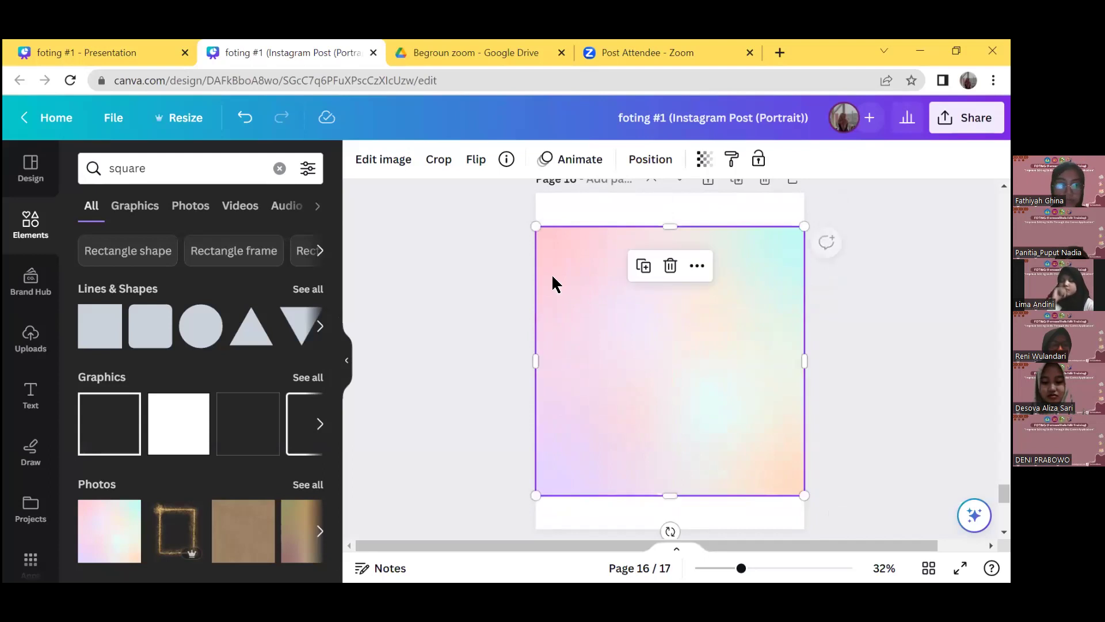
Step: Show the rulers and guides on the portrait design through its view settings
click(419, 253)
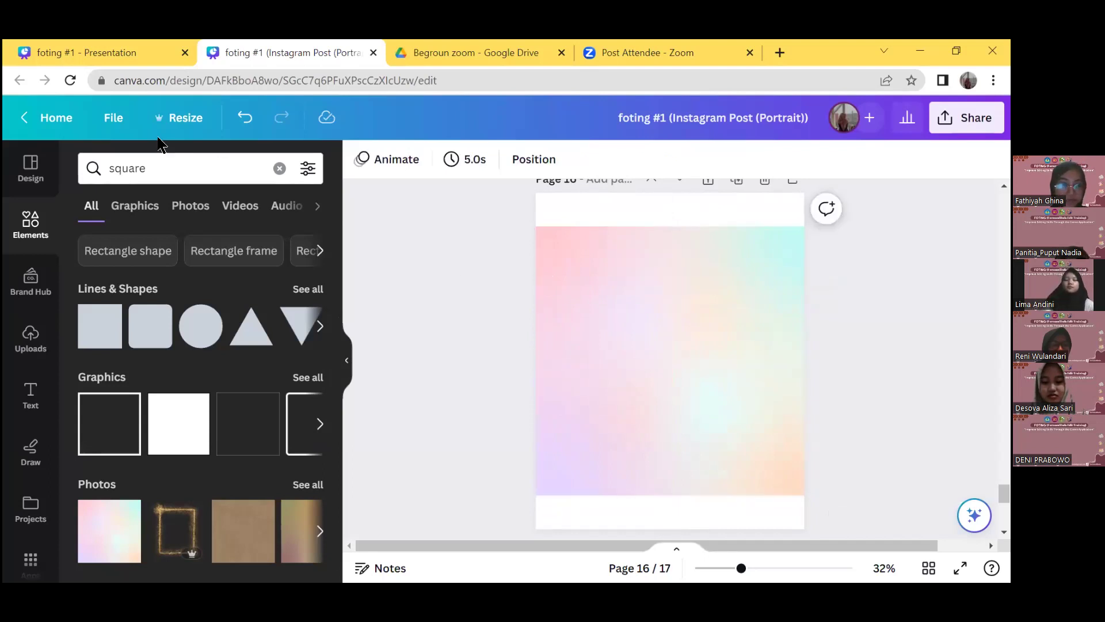
click(114, 118)
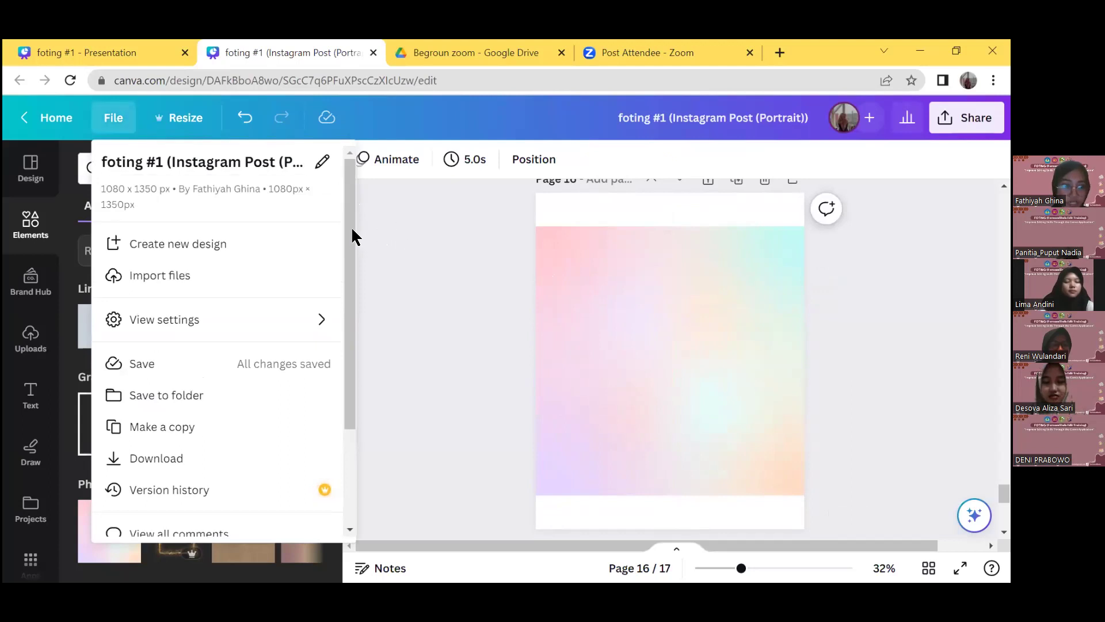
mouse_move(354, 292)
mouse_down()
mouse_move(355, 339)
mouse_move(348, 276)
mouse_up()
scroll(353, 342, down, 2)
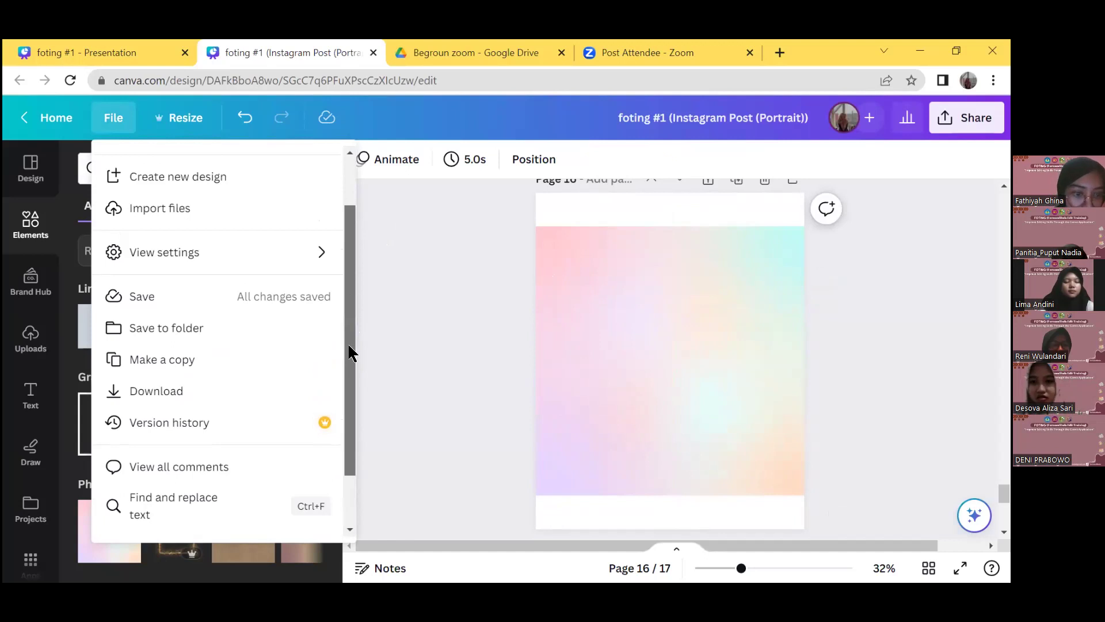
scroll(346, 257, down, 1)
scroll(342, 225, up, 1)
scroll(339, 205, up, 3)
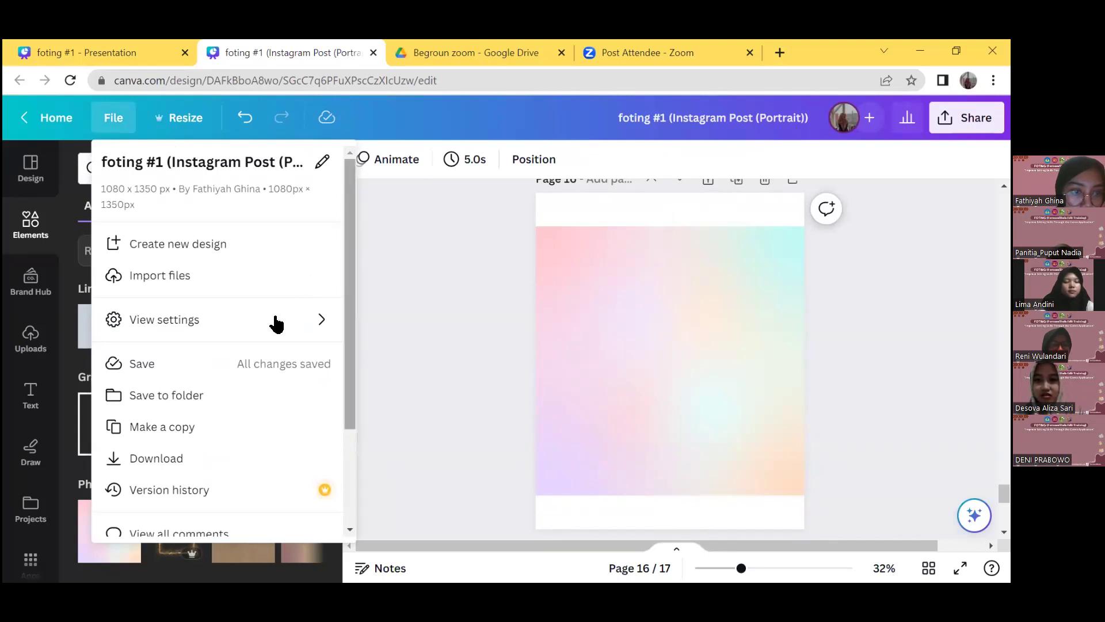
mouse_move(340, 321)
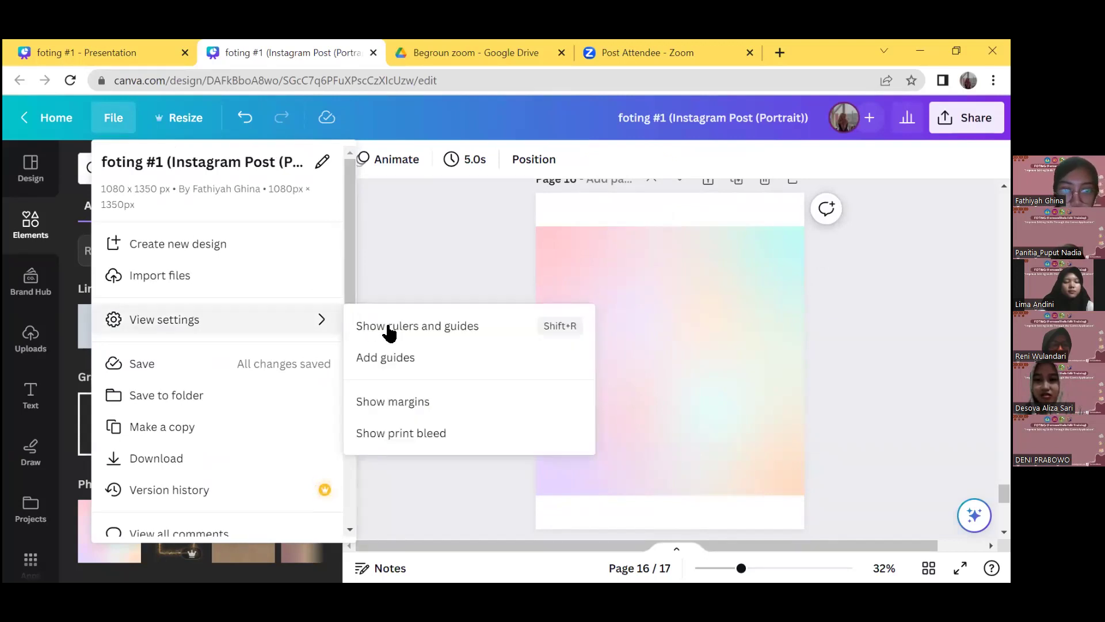
click(458, 326)
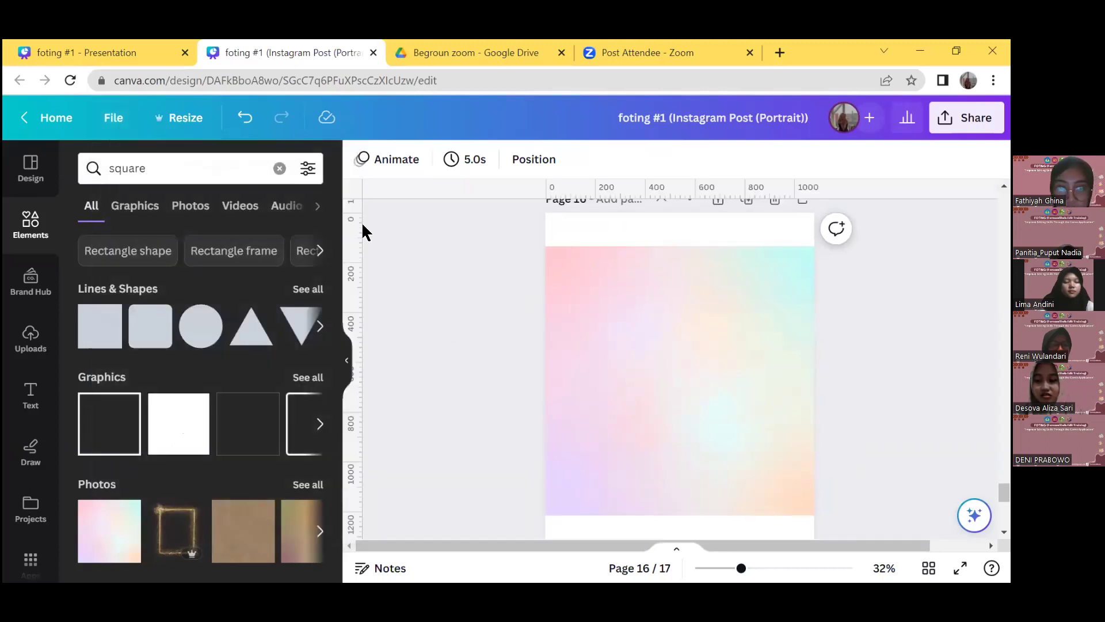
Step: Place horizontal guides along the upper and lower edges of the gradient square on page 16, the lower one at 1215
click(184, 122)
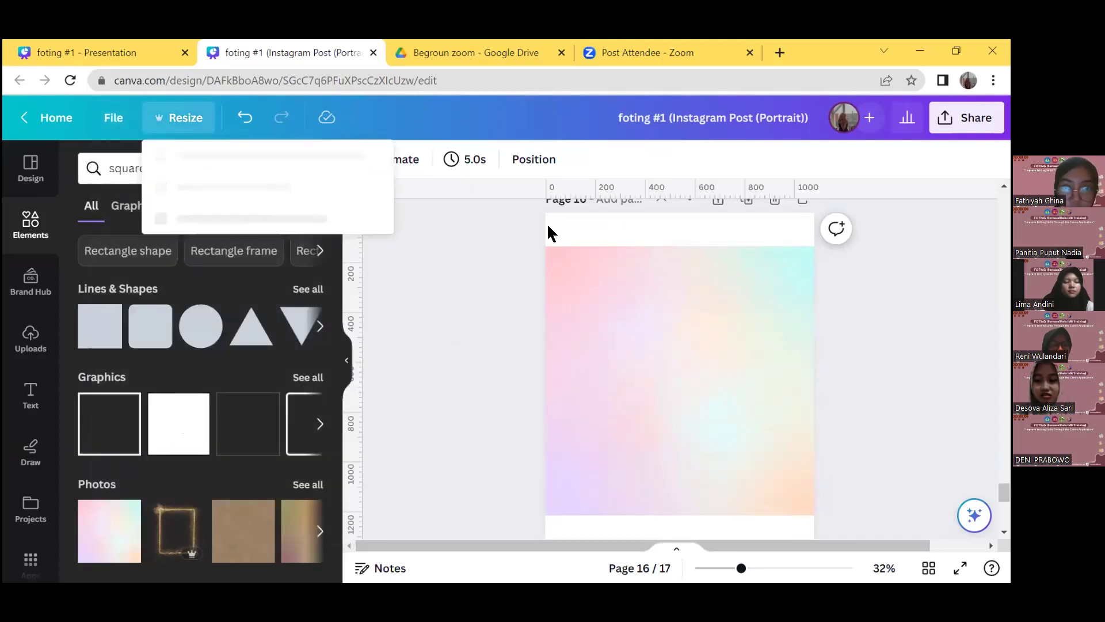
drag(601, 198, 473, 247)
drag(462, 402, 472, 516)
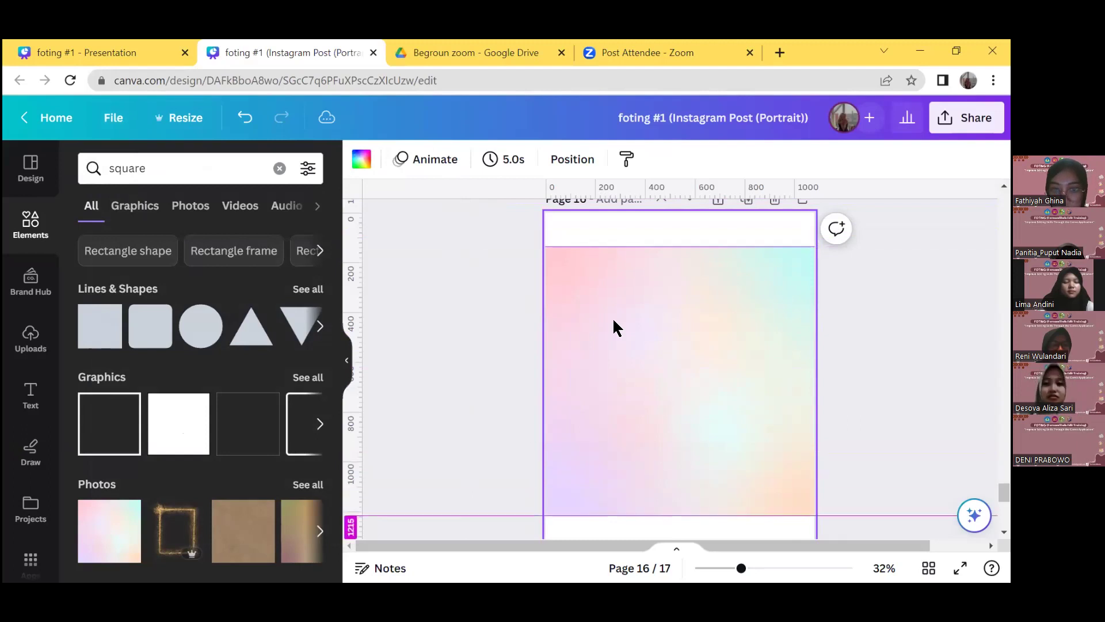
Step: Delete the gradient square photo from page 16, keeping the two horizontal guides
drag(605, 249, 588, 273)
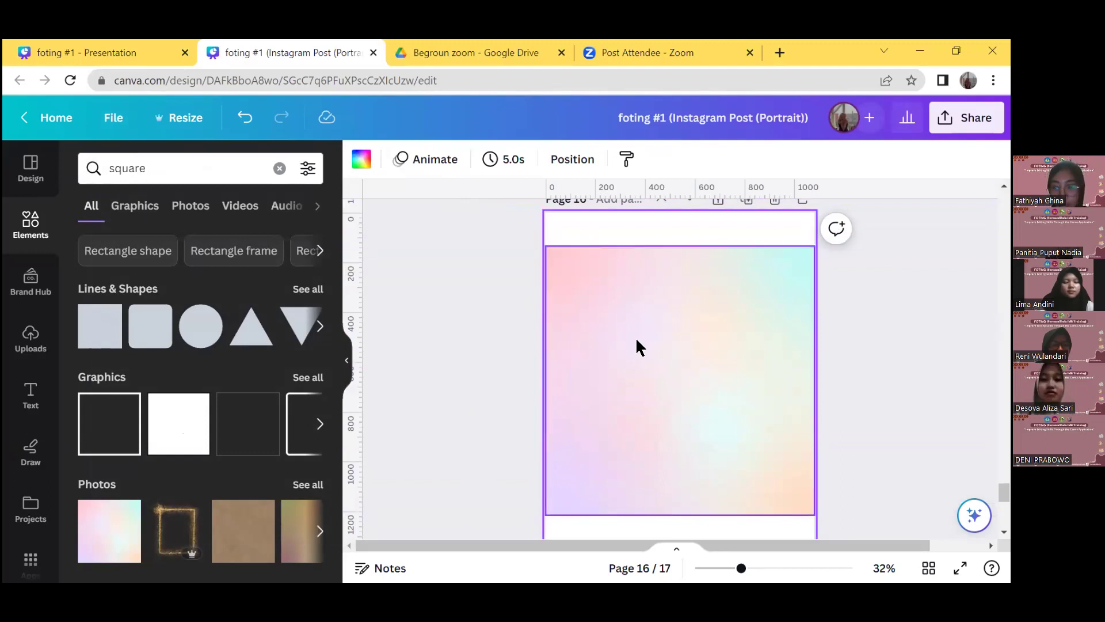
key(Delete)
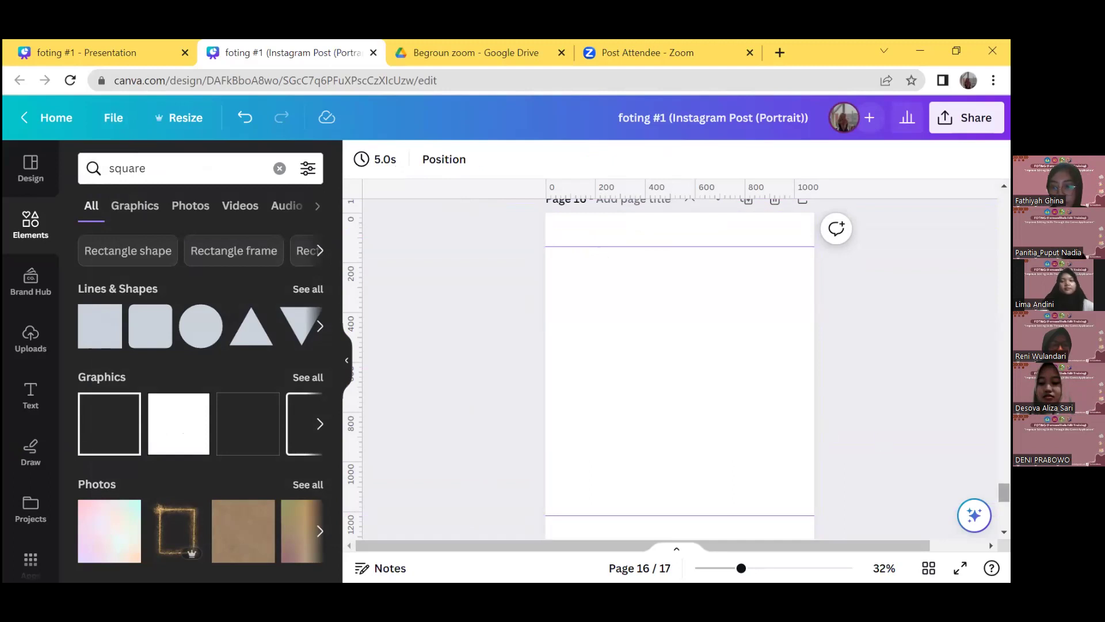
scroll(1004, 492, down, 2)
scroll(1004, 495, up, 3)
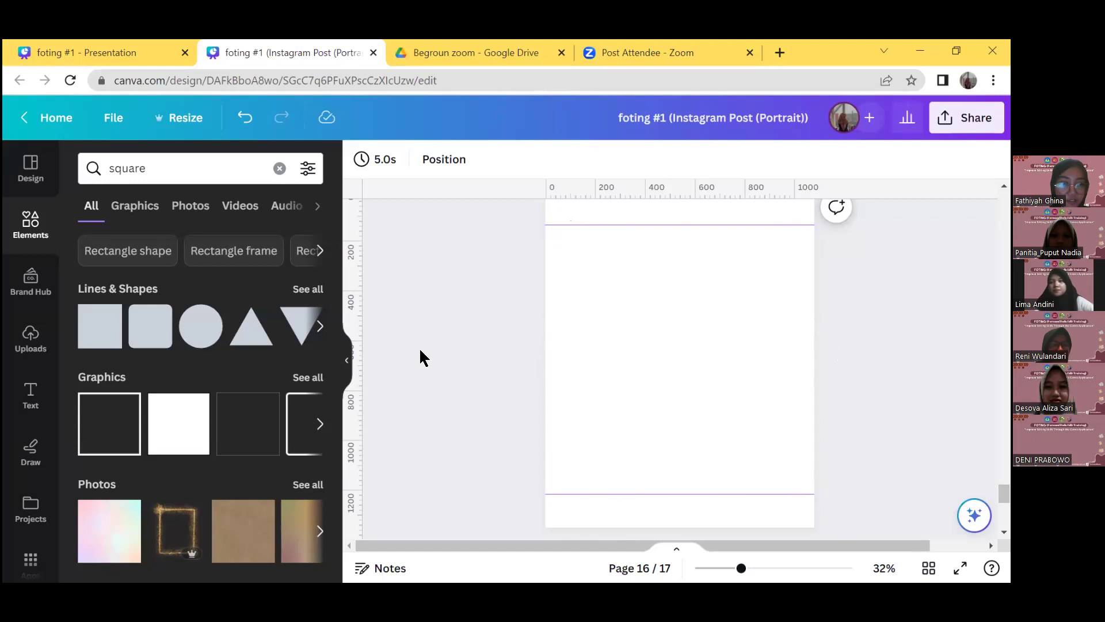
Step: Browse the suggested 1080 x 1350 px templates for the portrait post
click(30, 167)
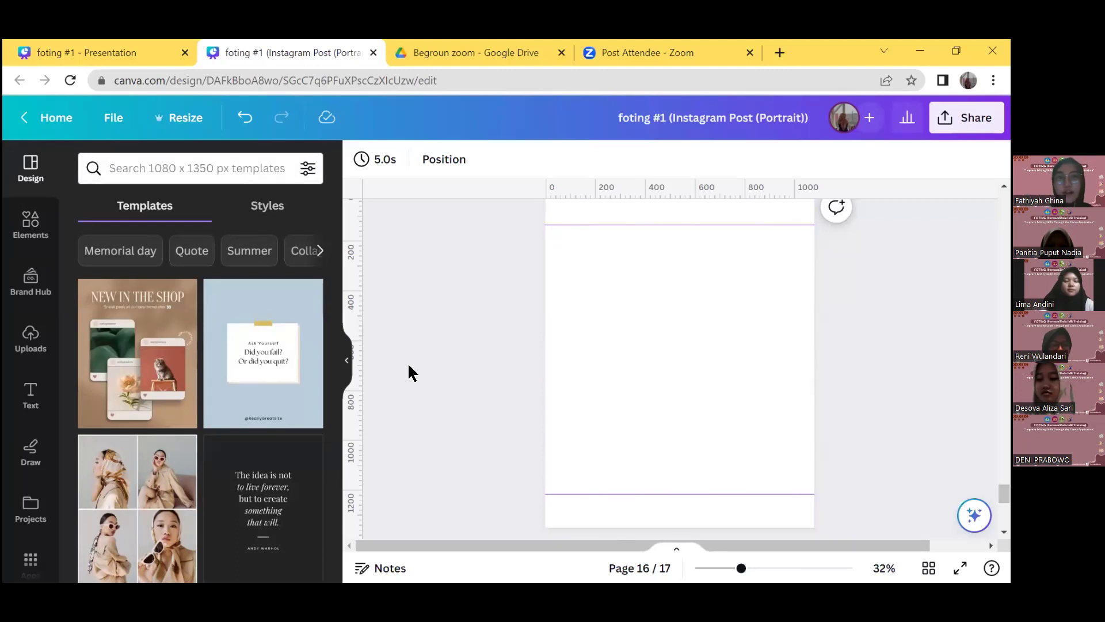
click(228, 161)
click(402, 240)
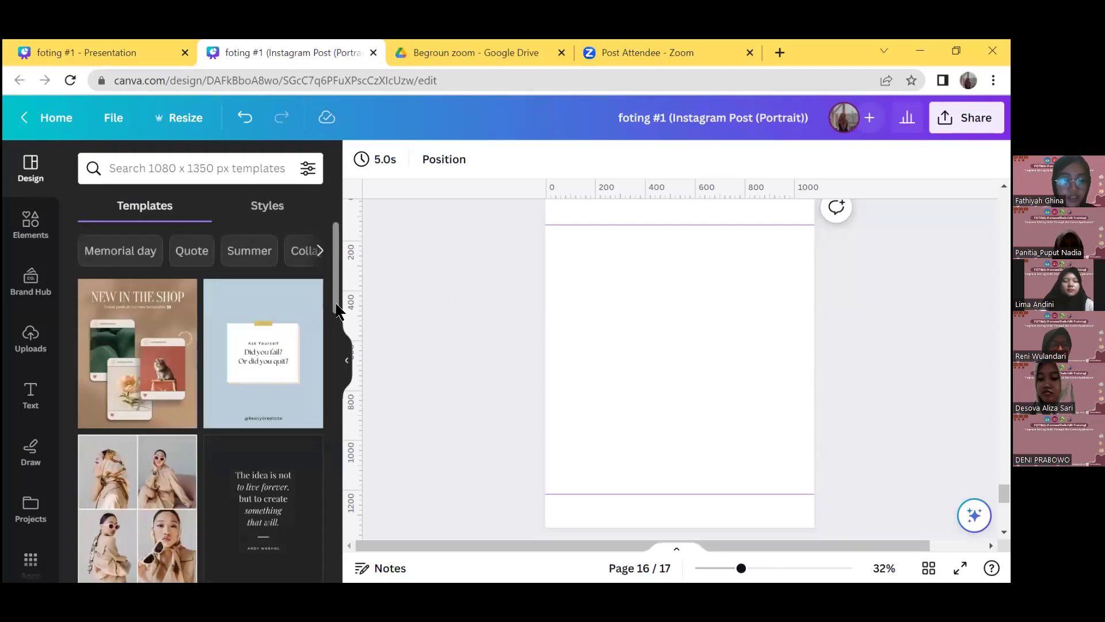
scroll(340, 309, down, 5)
scroll(341, 380, down, 5)
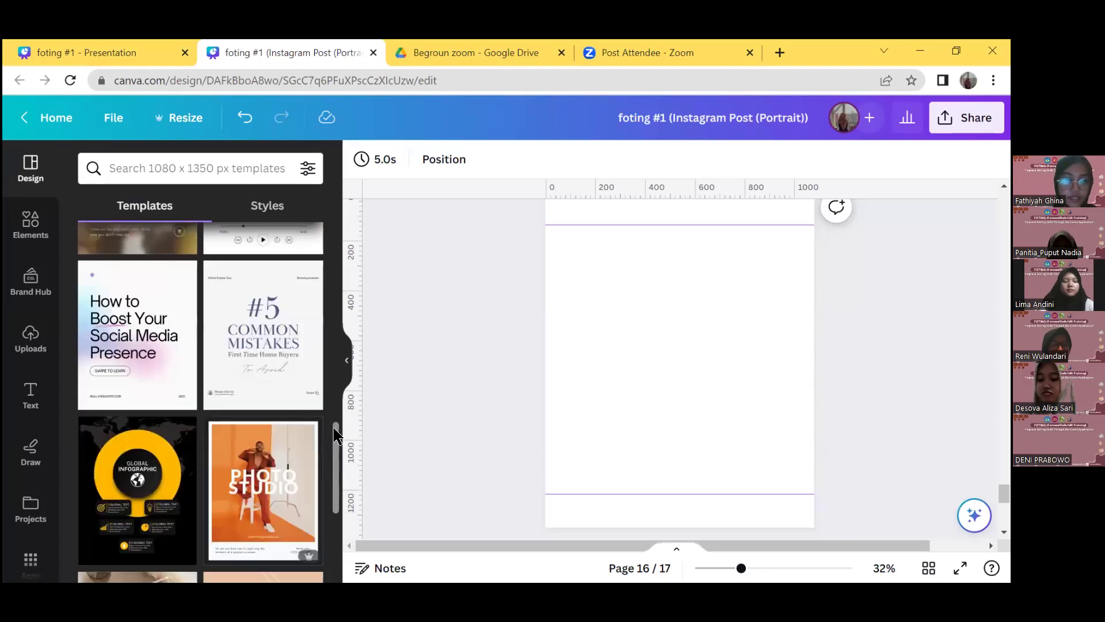
scroll(322, 276, up, 10)
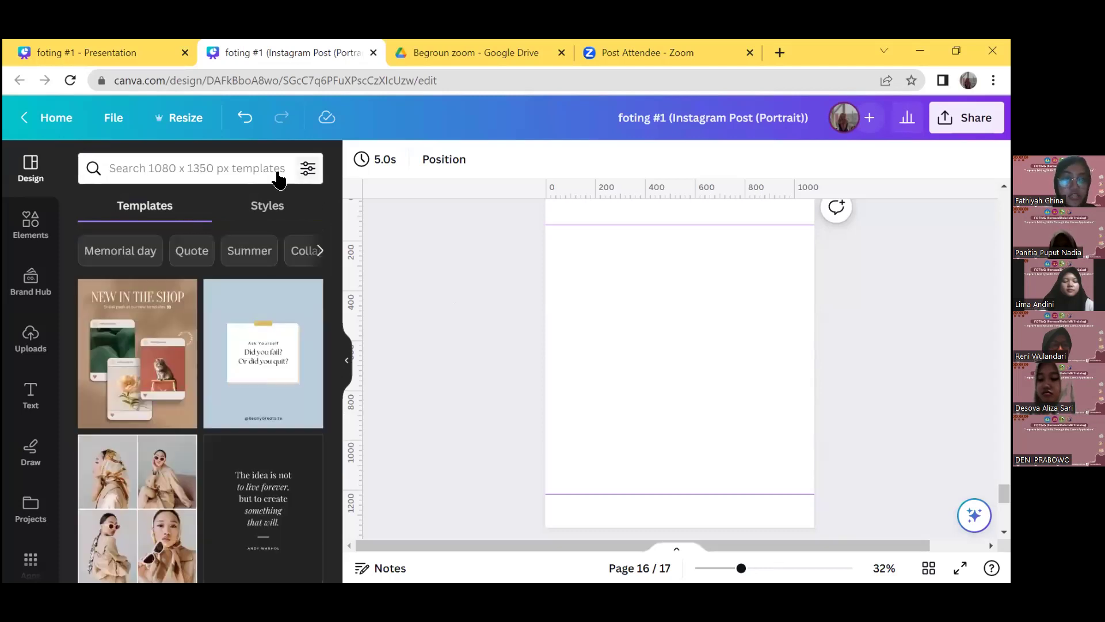
Step: Search the templates for "indonesia indpendence" and look through the designs
click(212, 172)
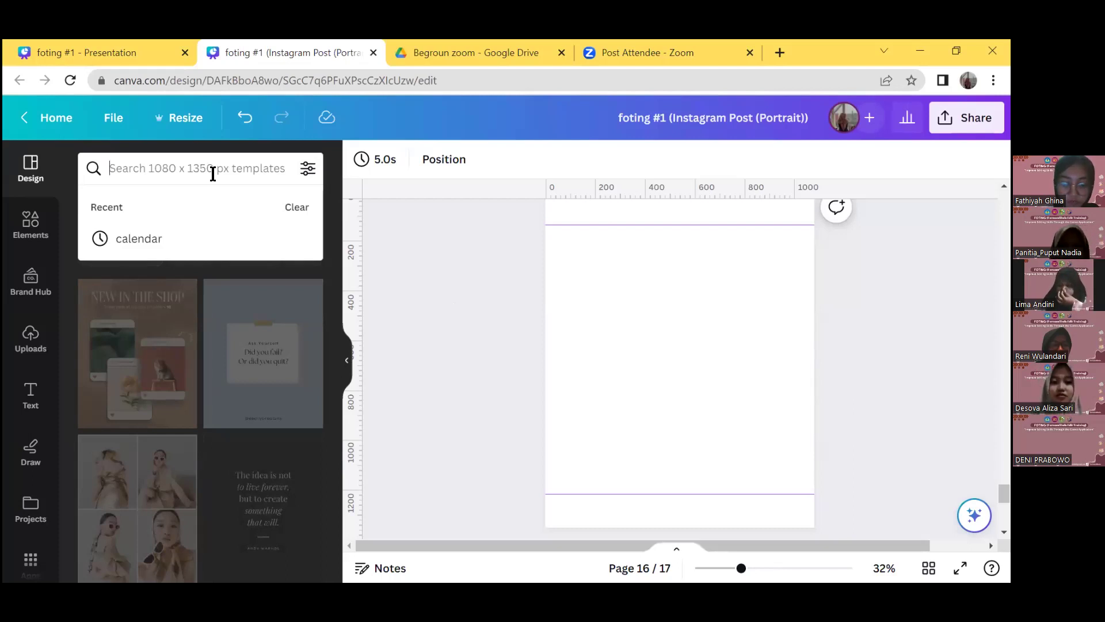
text(indon)
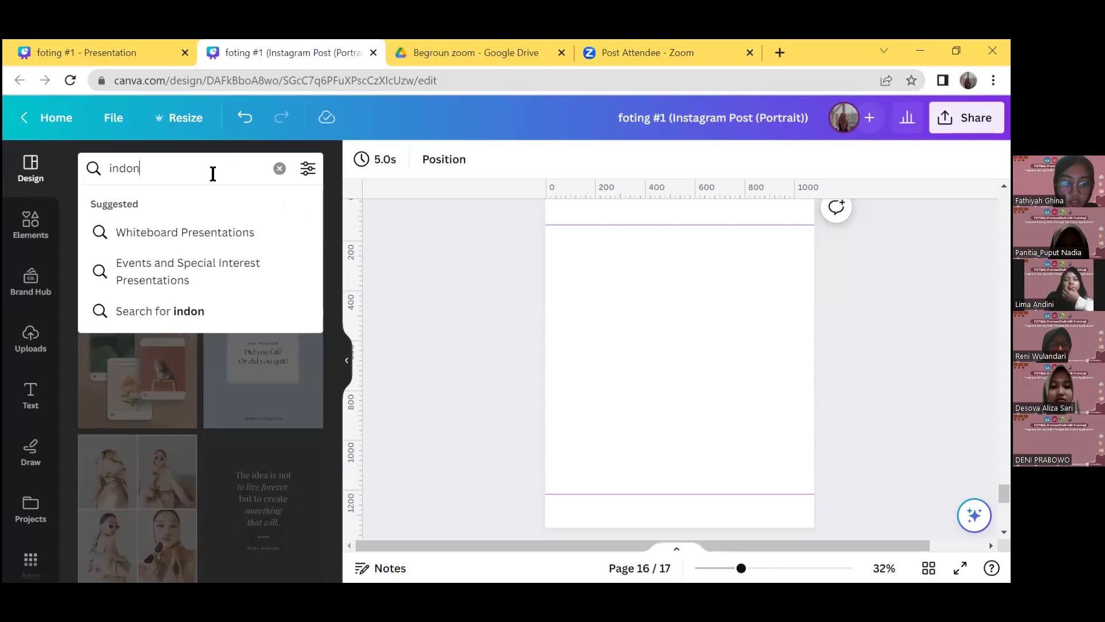
text(esia in)
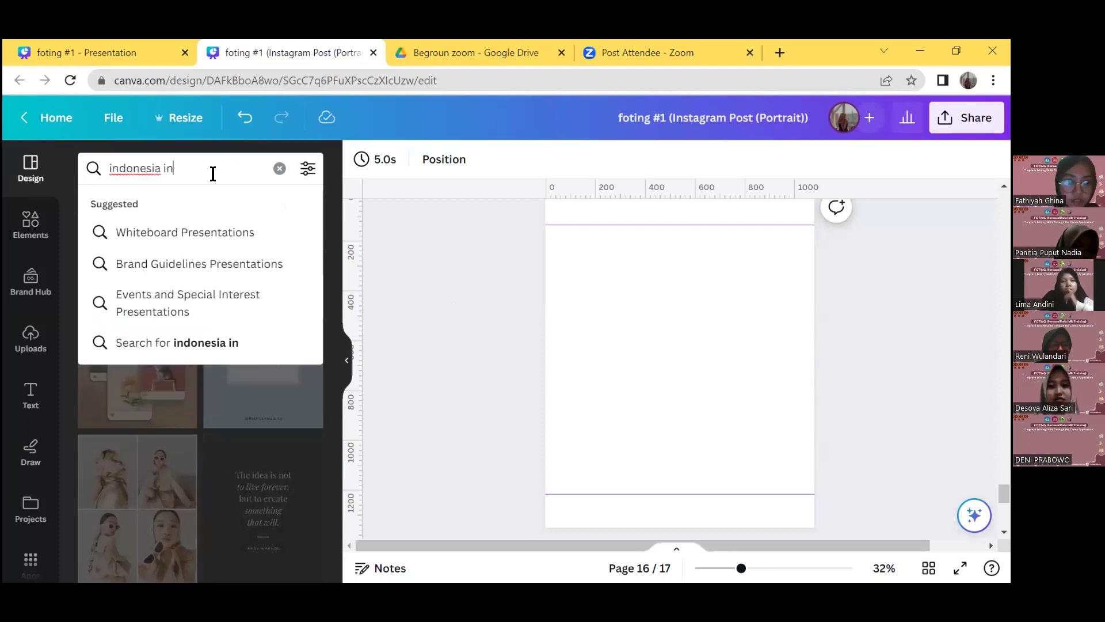
text(dpendence)
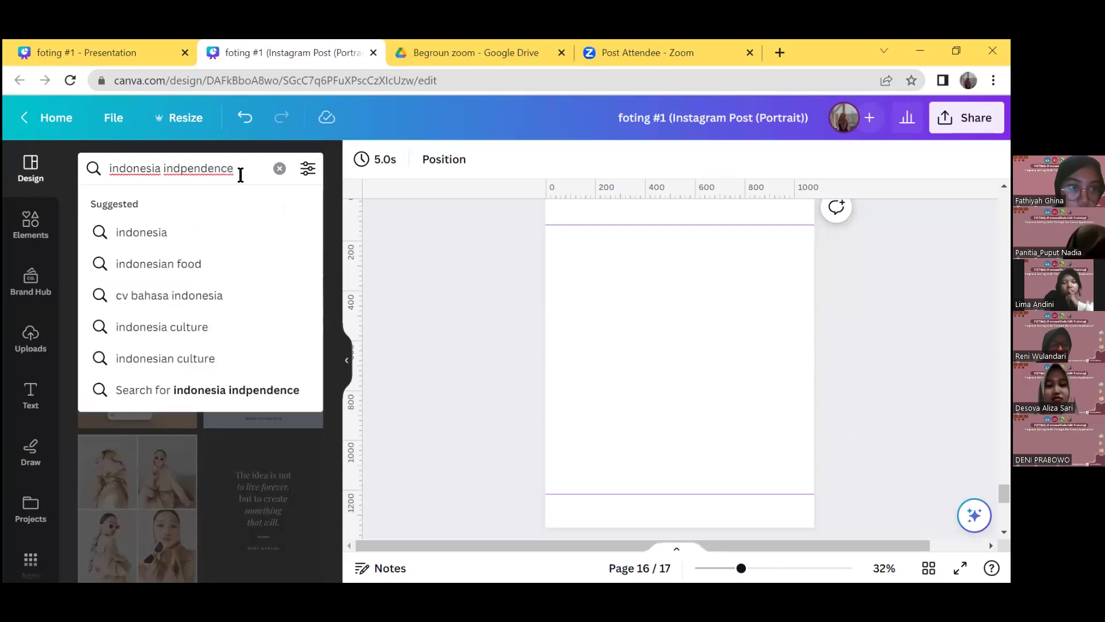
key(Return)
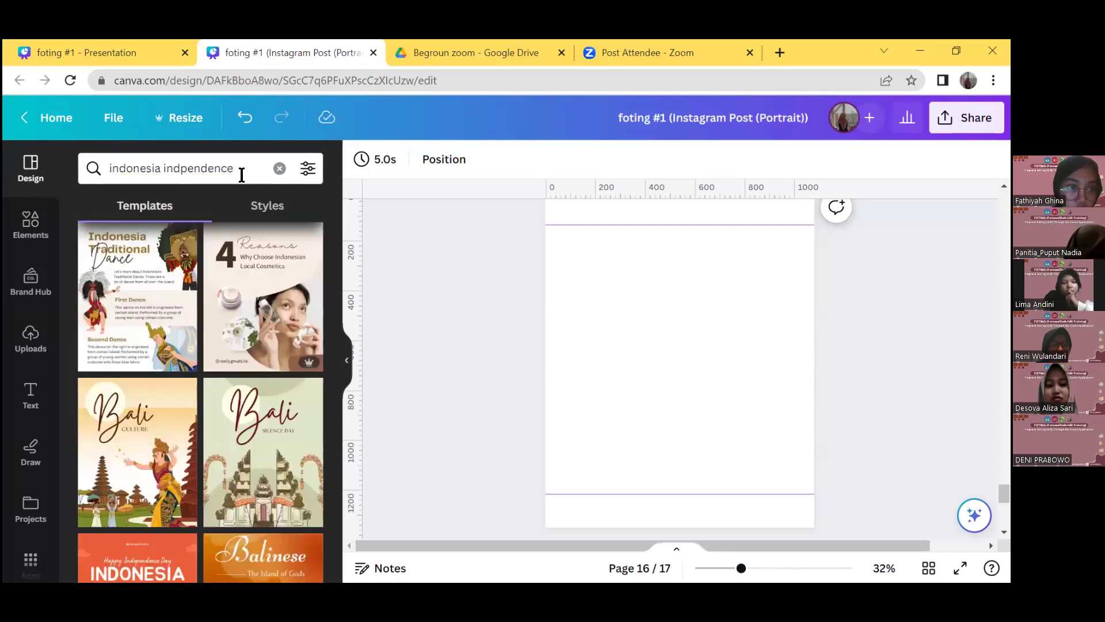
scroll(341, 272, down, 5)
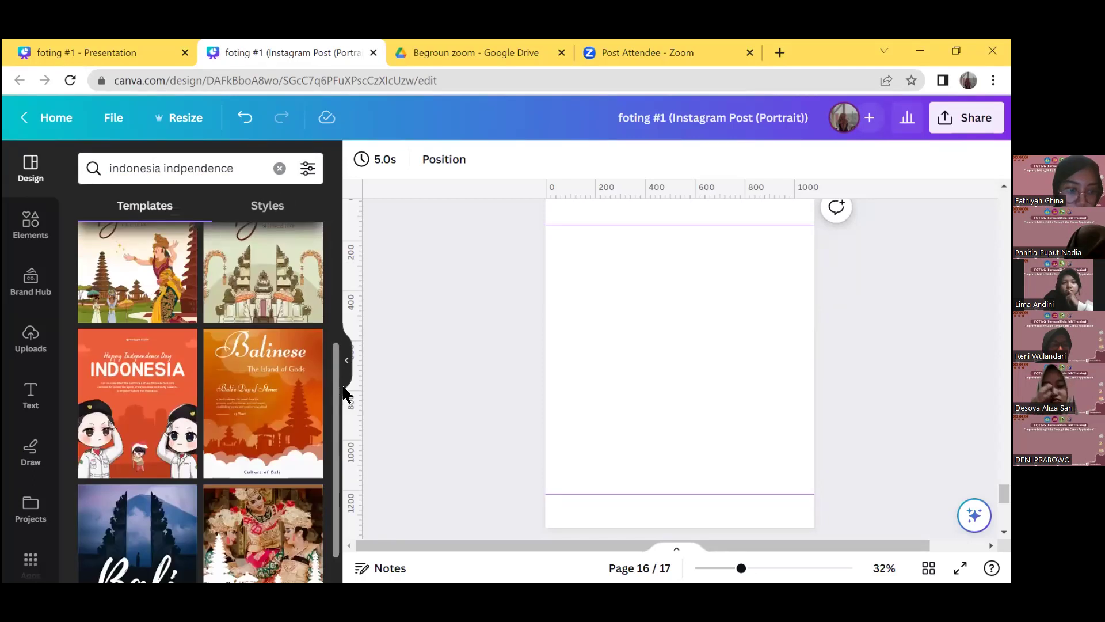
scroll(265, 242, up, 2)
Step: Replace the template search term with "merdeka" and run the search
click(258, 161)
key(BackSpace)
key(BackSpace)
key(BackSpace)
key(BackSpace)
key(BackSpace)
key(BackSpace)
key(BackSpace)
key(BackSpace)
key(BackSpace)
key(BackSpace)
key(BackSpace)
key(BackSpace)
key(BackSpace)
key(BackSpace)
key(BackSpace)
key(BackSpace)
key(BackSpace)
key(BackSpace)
key(BackSpace)
key(BackSpace)
text(mid)
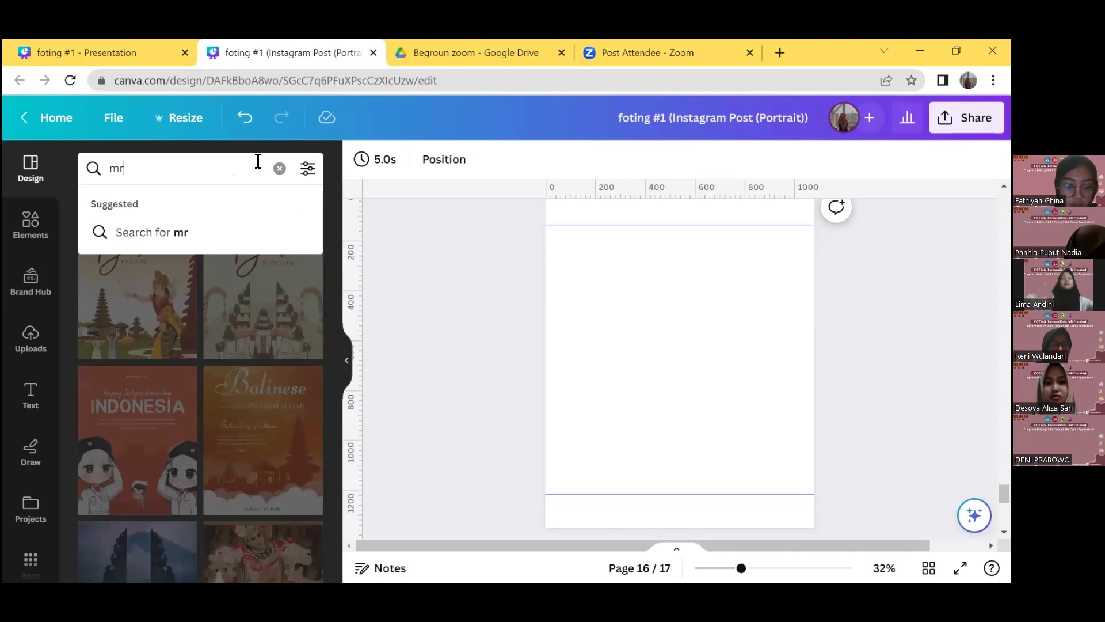
key(BackSpace)
key(BackSpace)
text(erde)
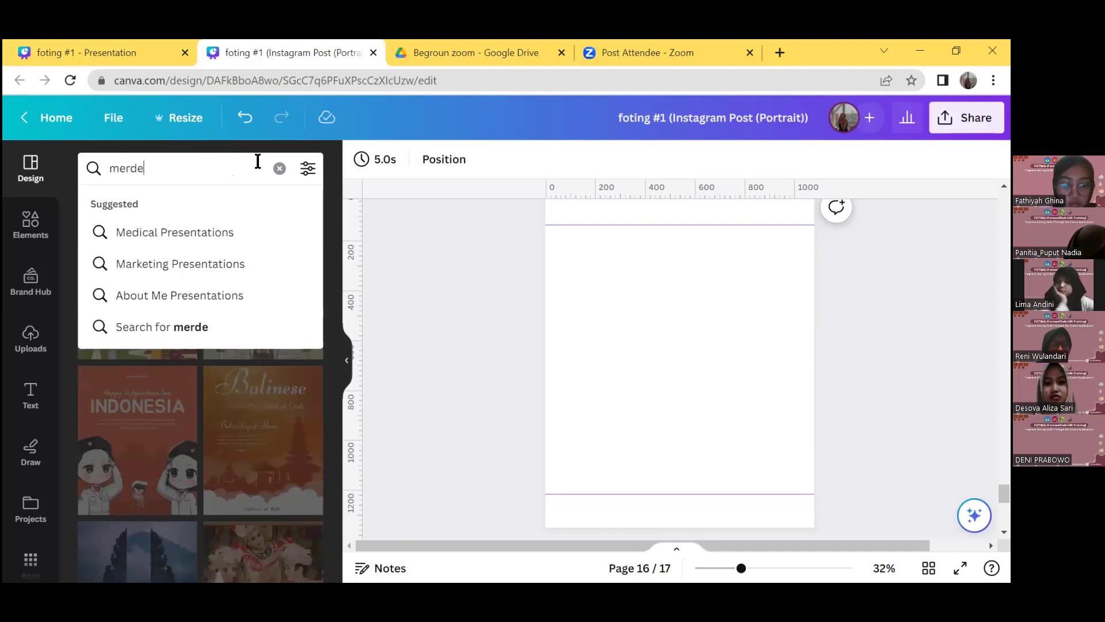
text(ka)
key(Return)
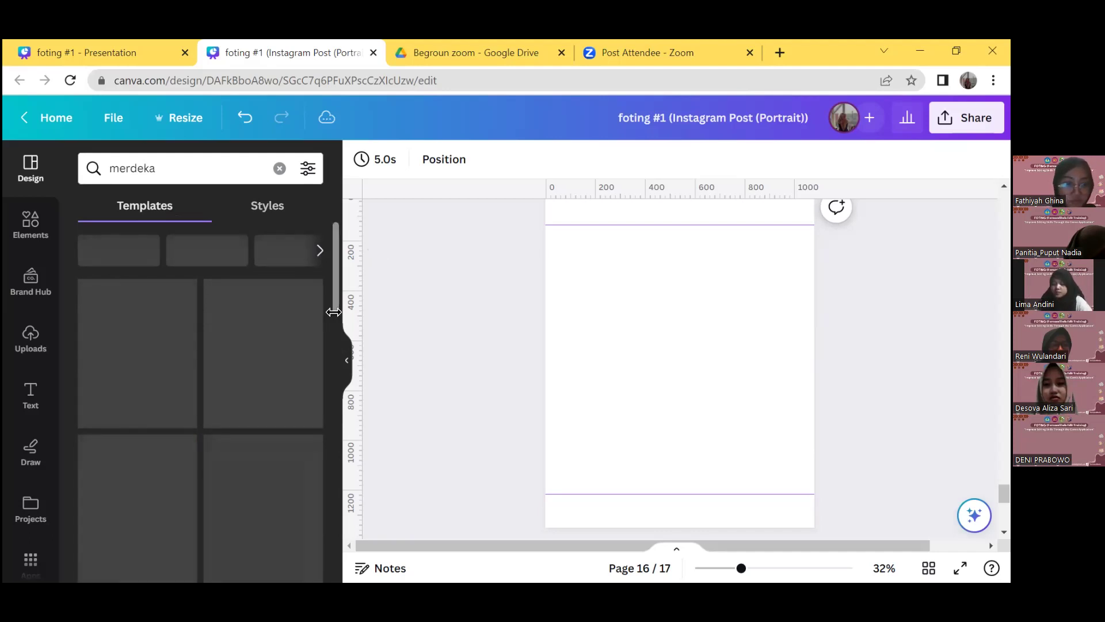
Step: Search the templates for "indonesian" instead
click(263, 181)
drag(244, 173, 80, 168)
text(i)
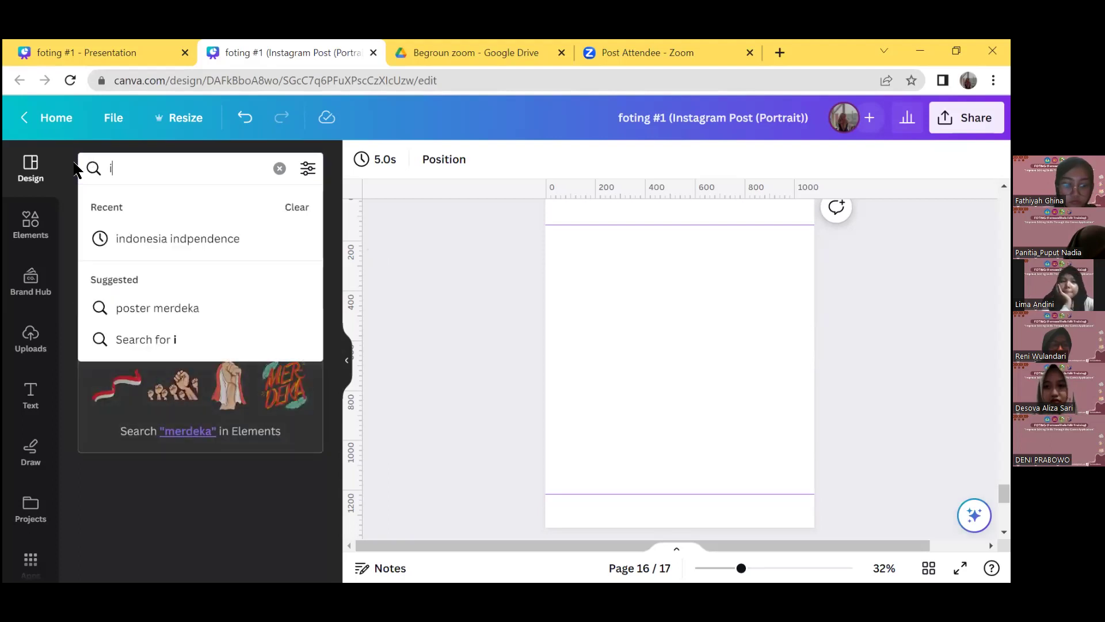
text(ndonesia)
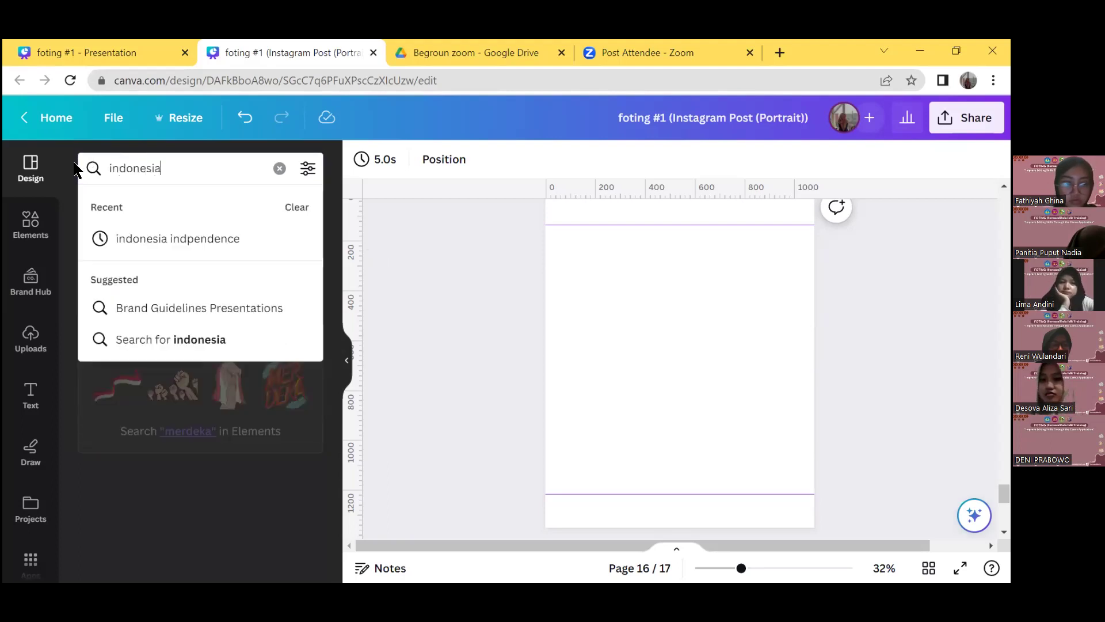
text(n)
key(Return)
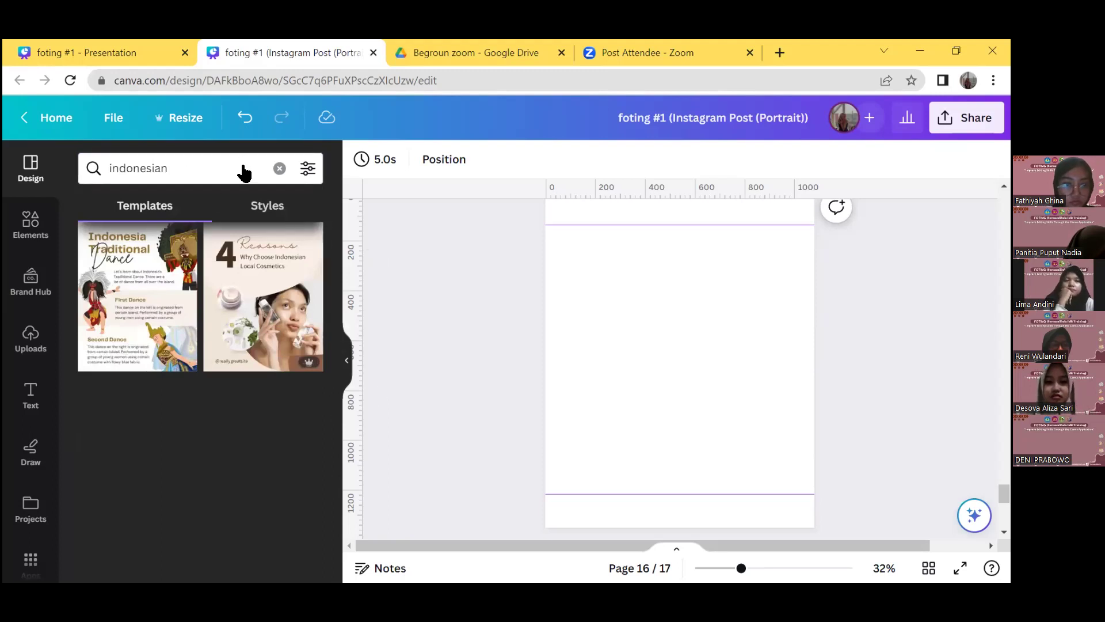
Step: Search the design elements for "indonesia merdeka" and look through all of the graphics
click(30, 224)
text(square)
key(Return)
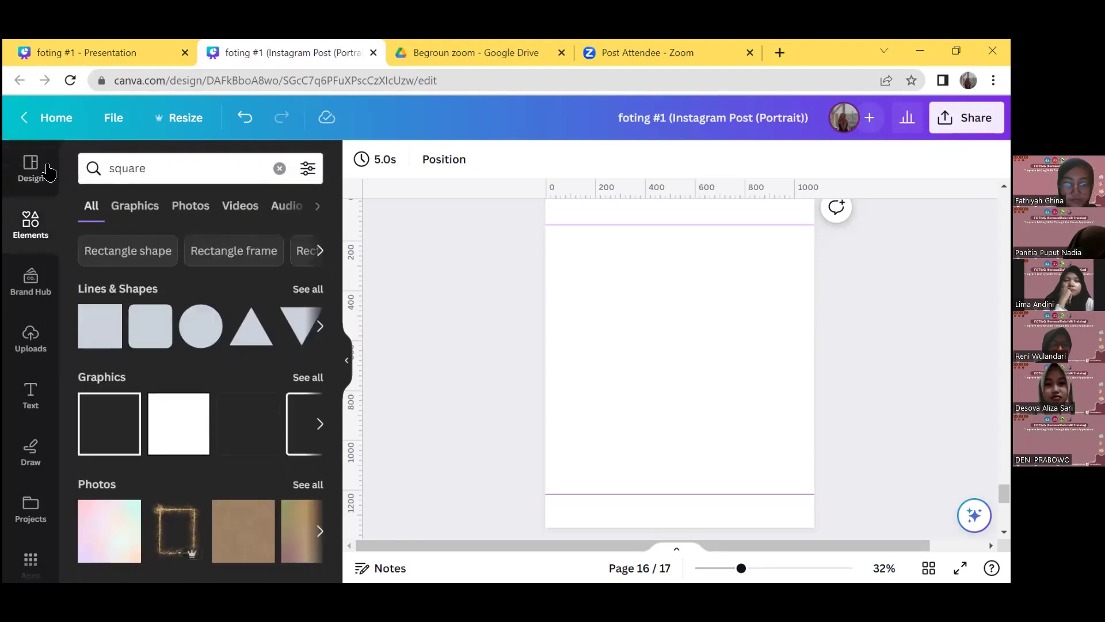
text(merdeka)
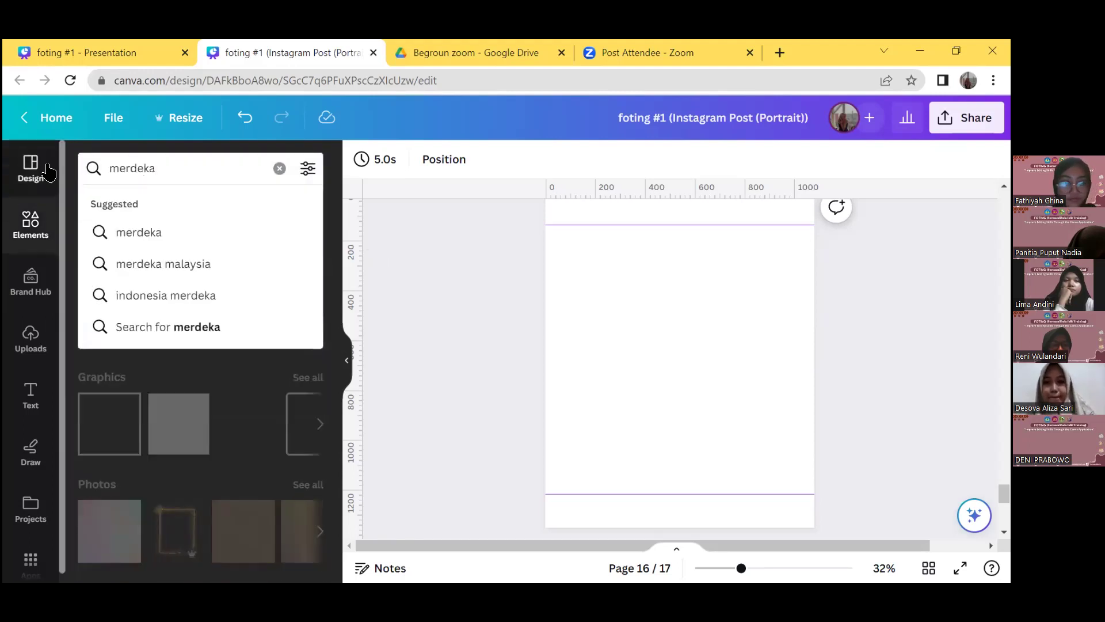
click(161, 302)
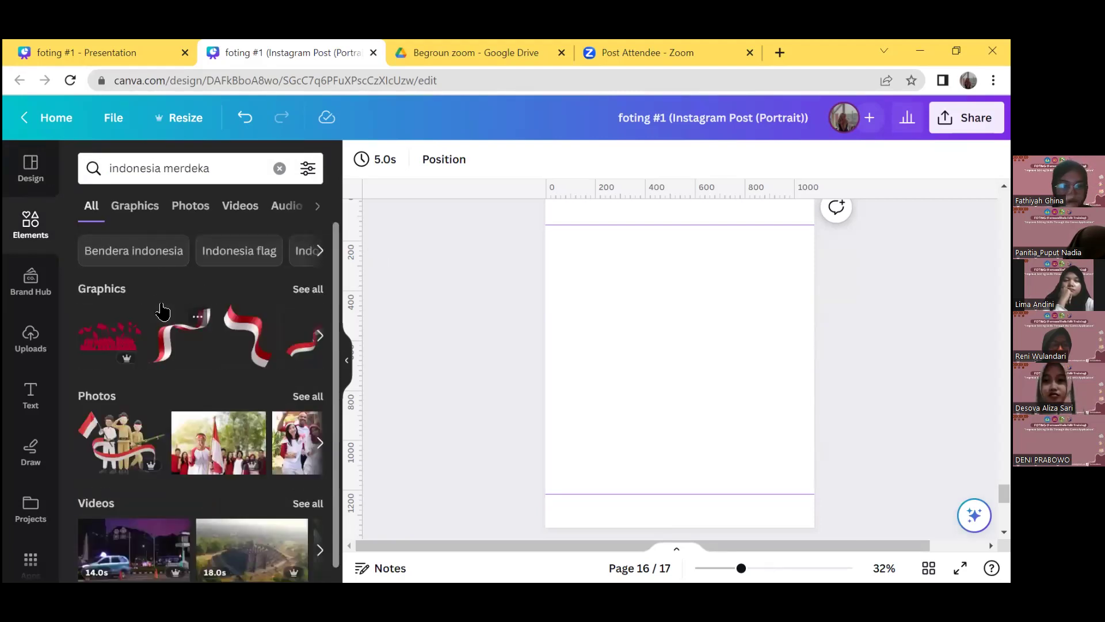
click(305, 290)
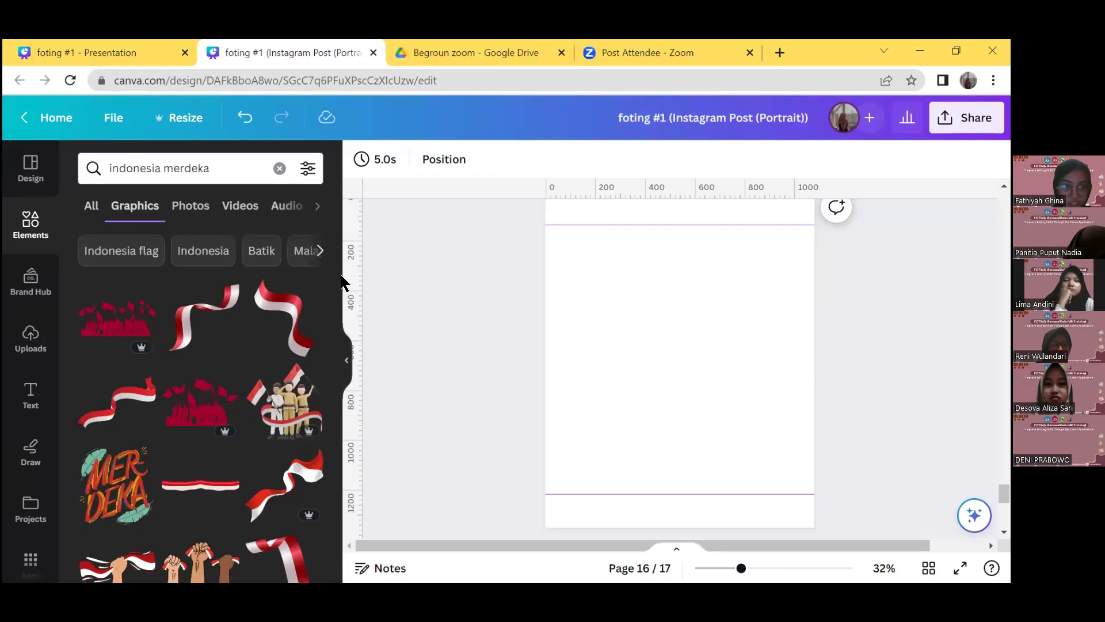
scroll(334, 366, down, 3)
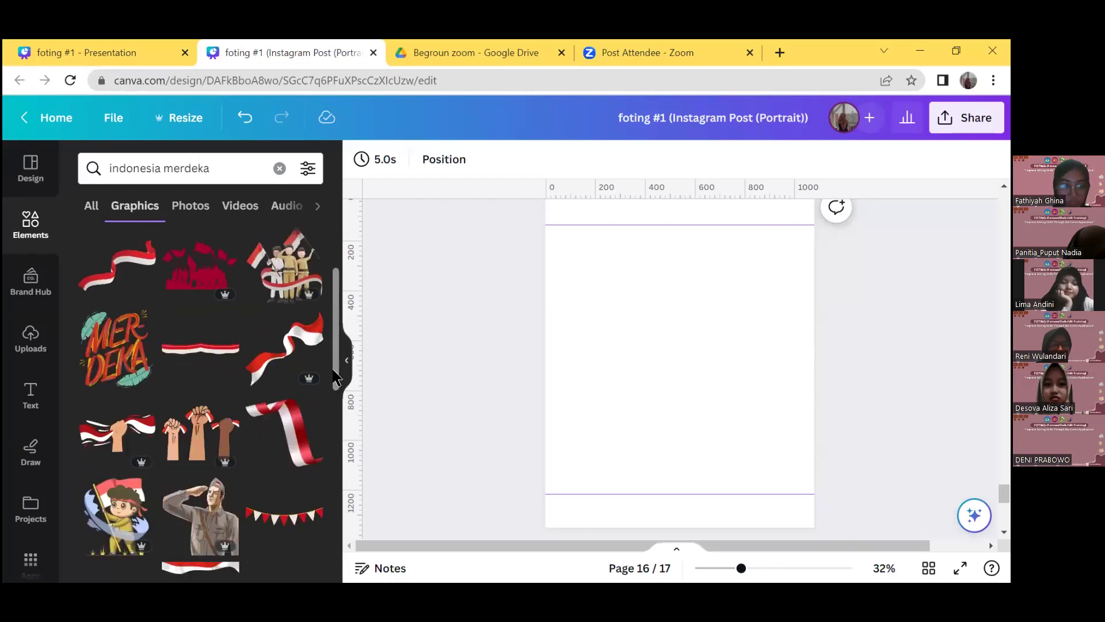
scroll(328, 363, up, 3)
Step: Search the templates for the suggested term "indonesian independence day"
click(17, 175)
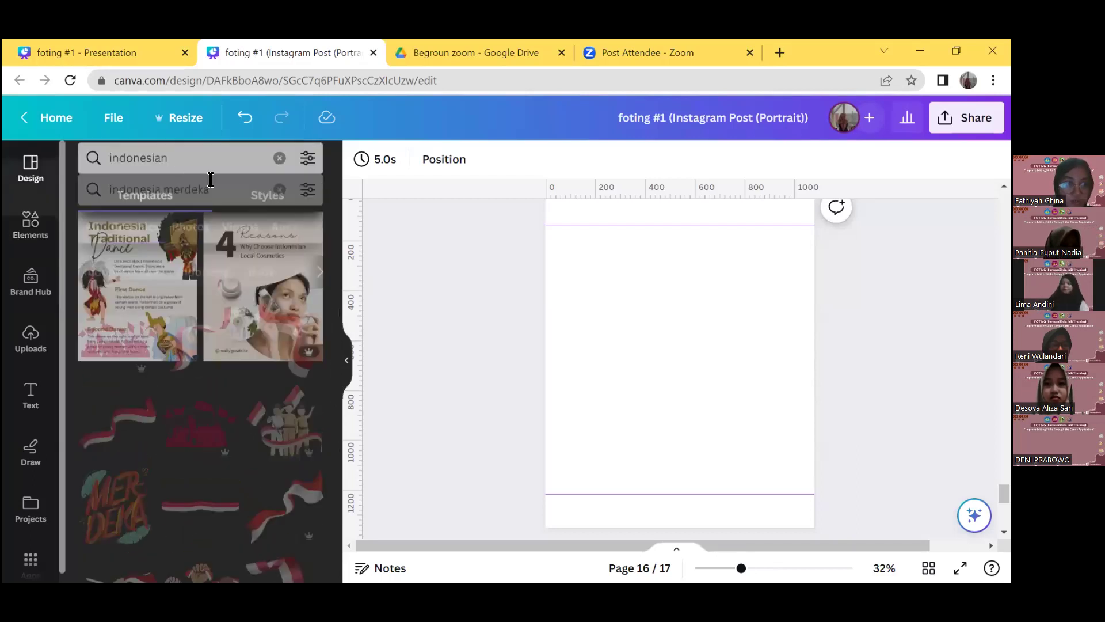
click(259, 172)
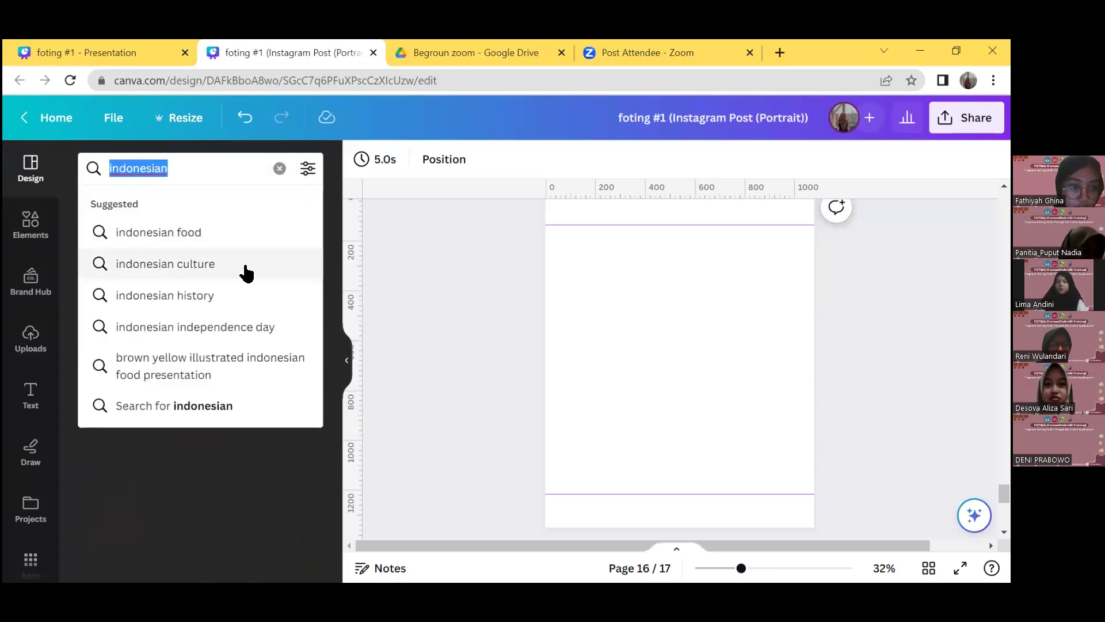
click(246, 326)
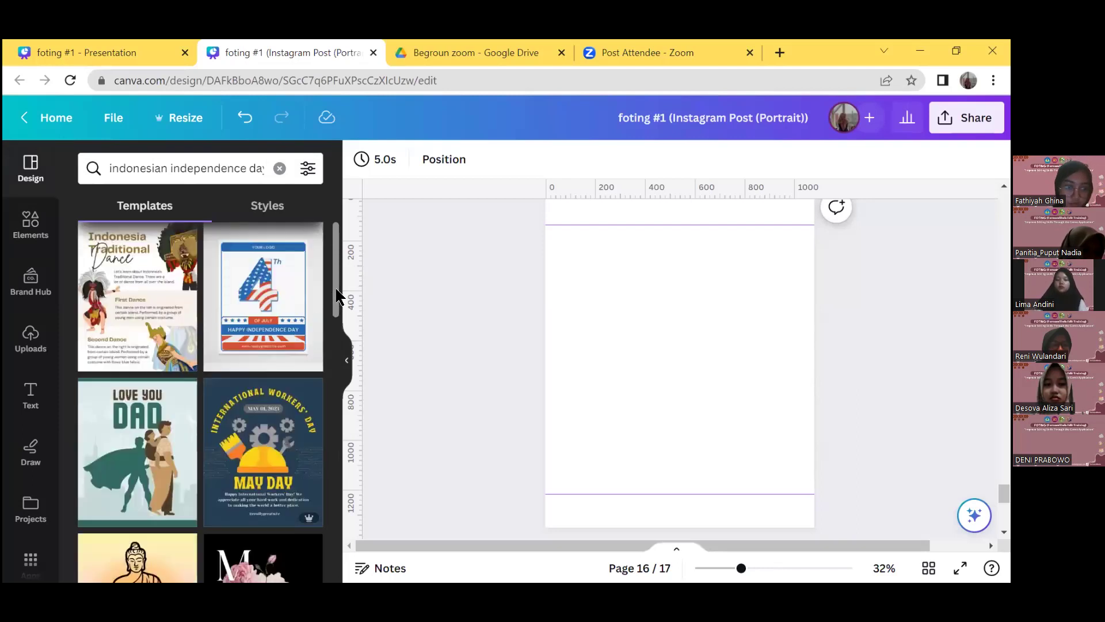
Step: Apply the "Red and White Cute Happy Independence Day Indonesia Instagram Post" template to page 16 and collapse the template browser
mouse_move(337, 302)
mouse_down()
mouse_move(338, 439)
mouse_move(331, 395)
mouse_up()
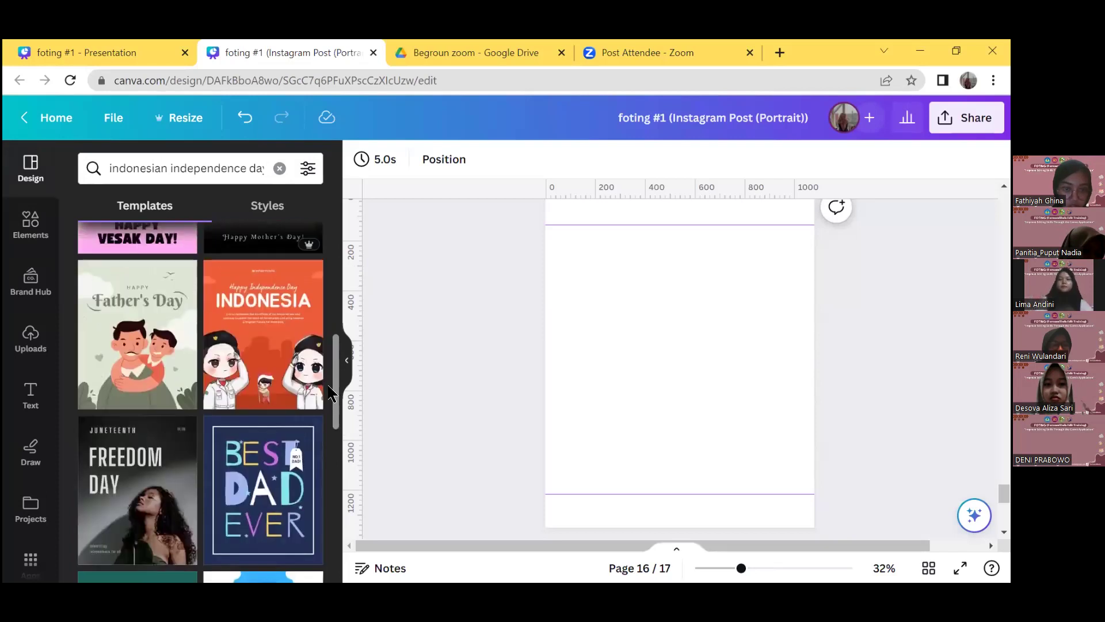
click(305, 343)
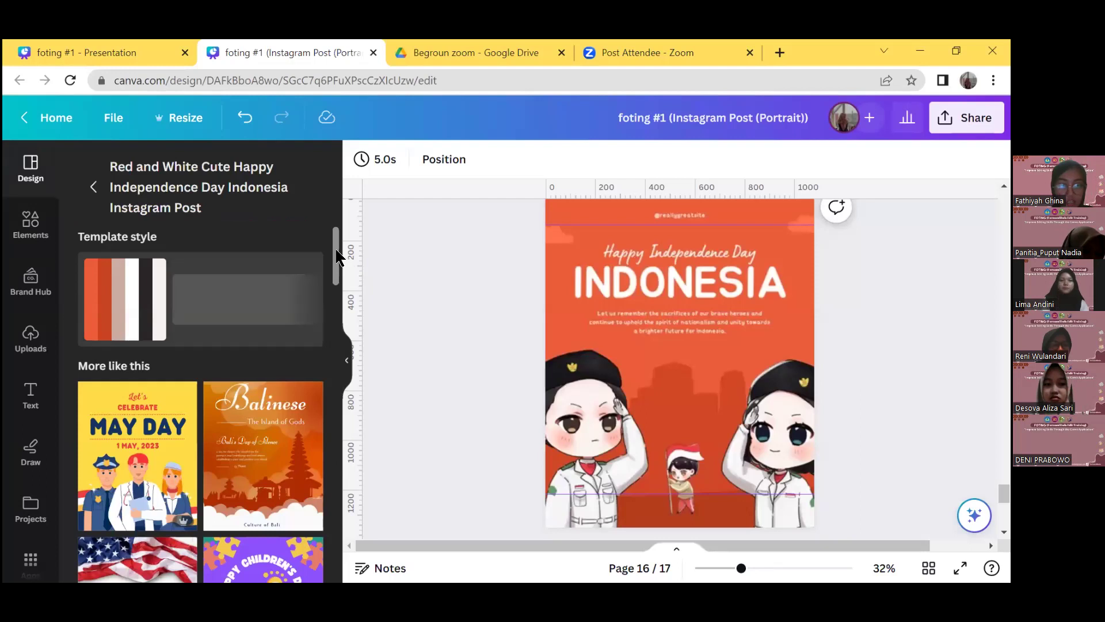
click(438, 307)
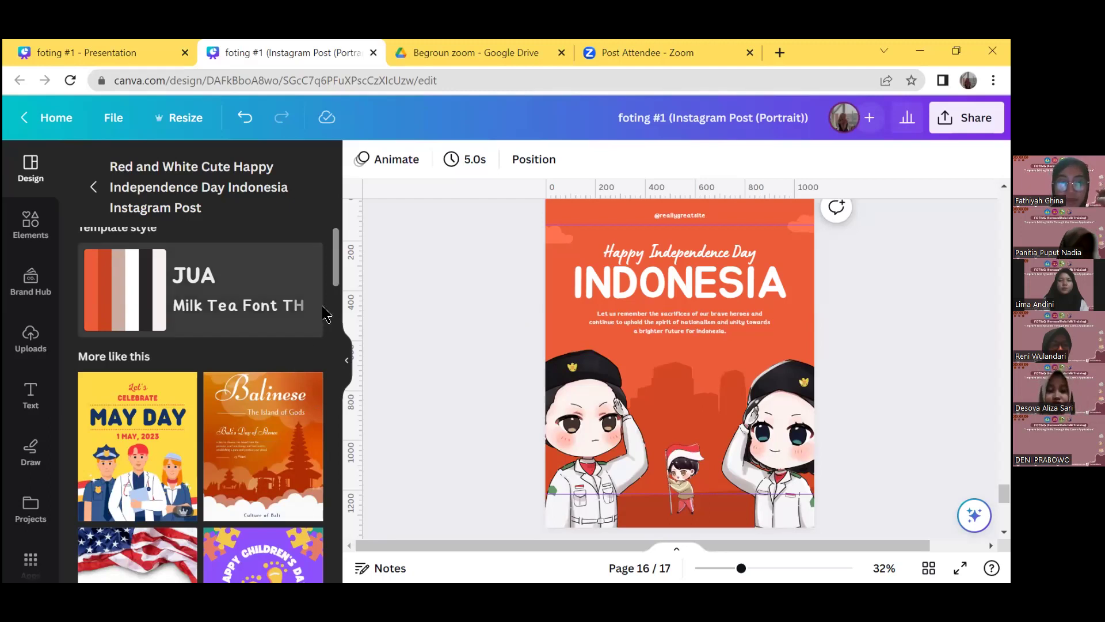
scroll(335, 307, down, 15)
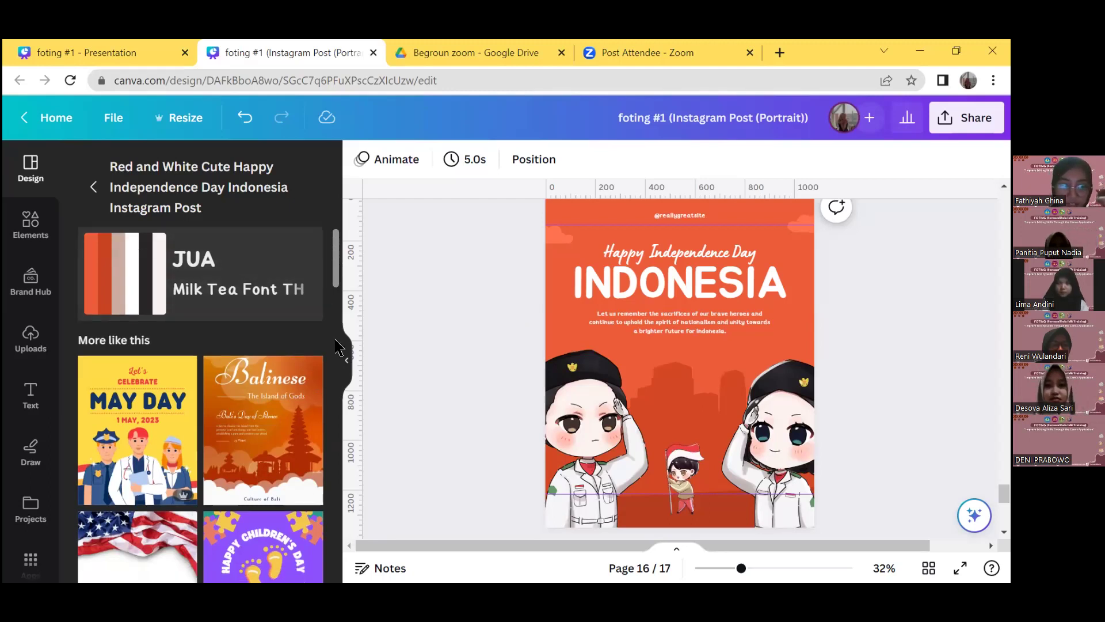
scroll(341, 419, down, 10)
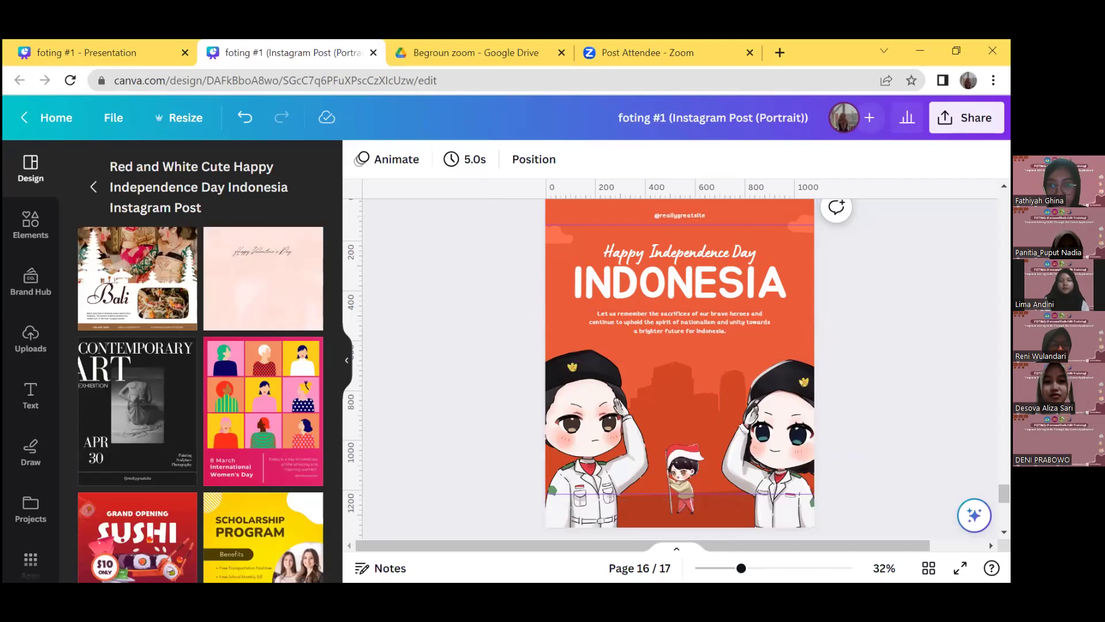
click(347, 360)
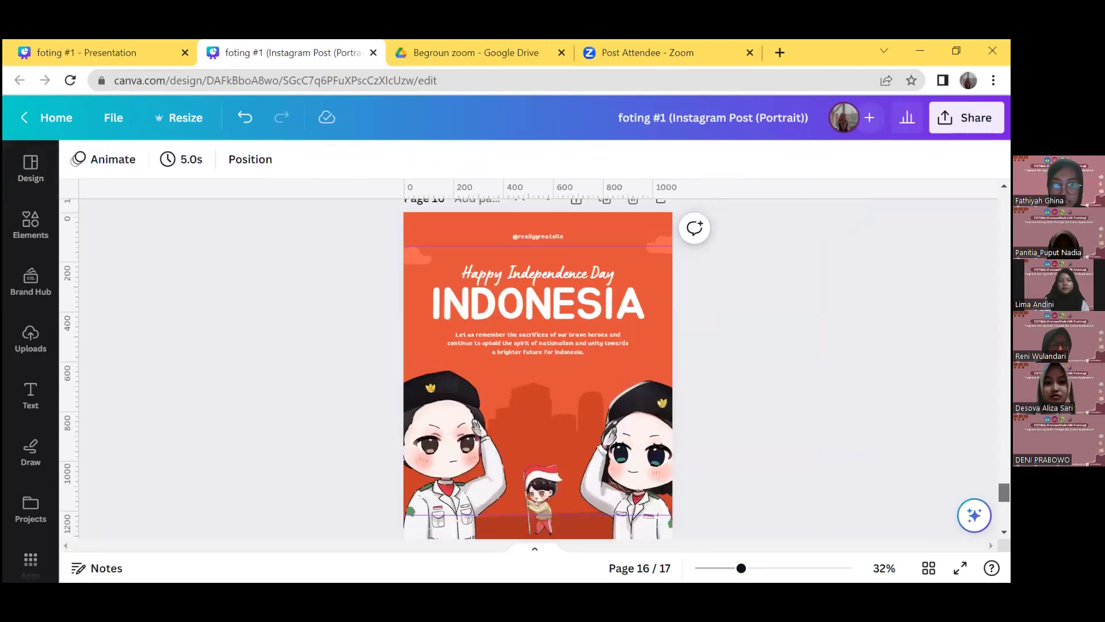
scroll(539, 369, down, 1)
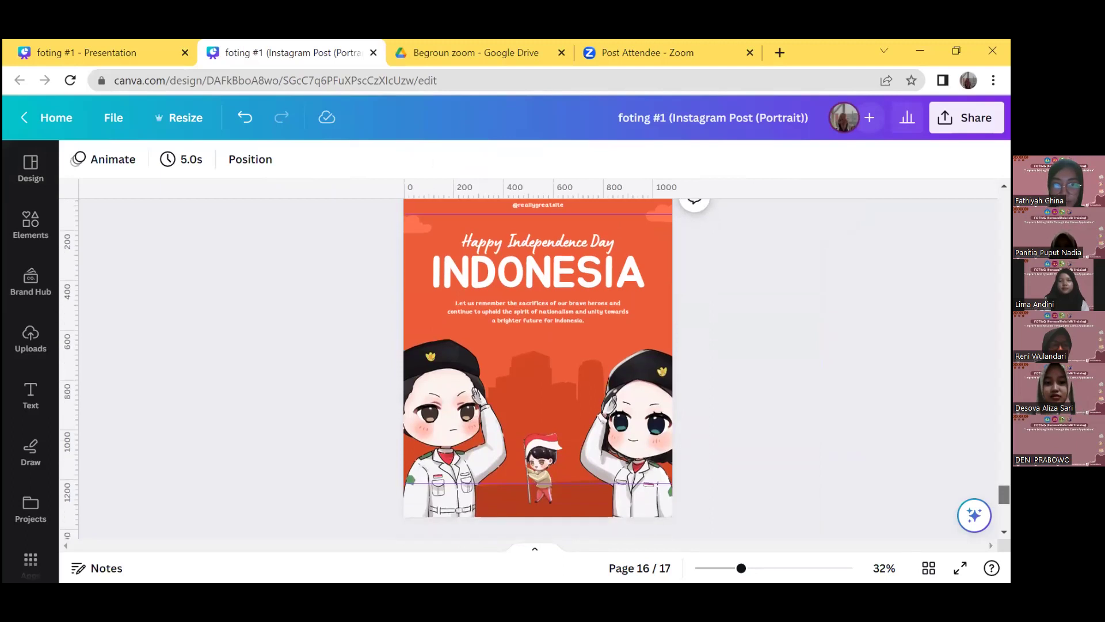
scroll(538, 368, up, 1)
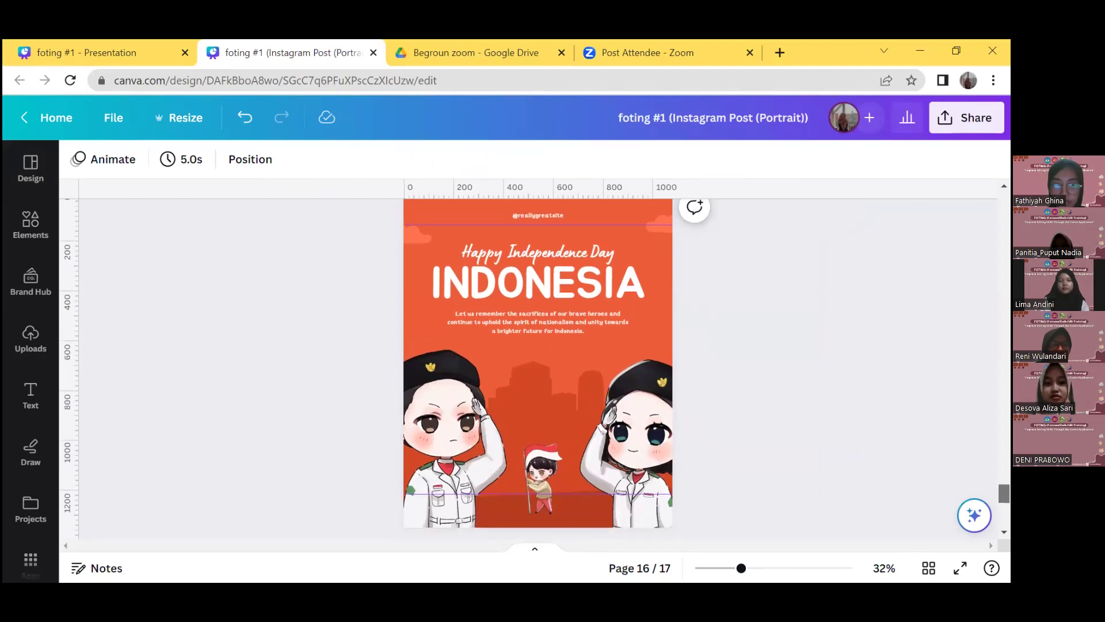
Step: Change the background colour of the independence design on page 16 to white
click(649, 311)
click(457, 257)
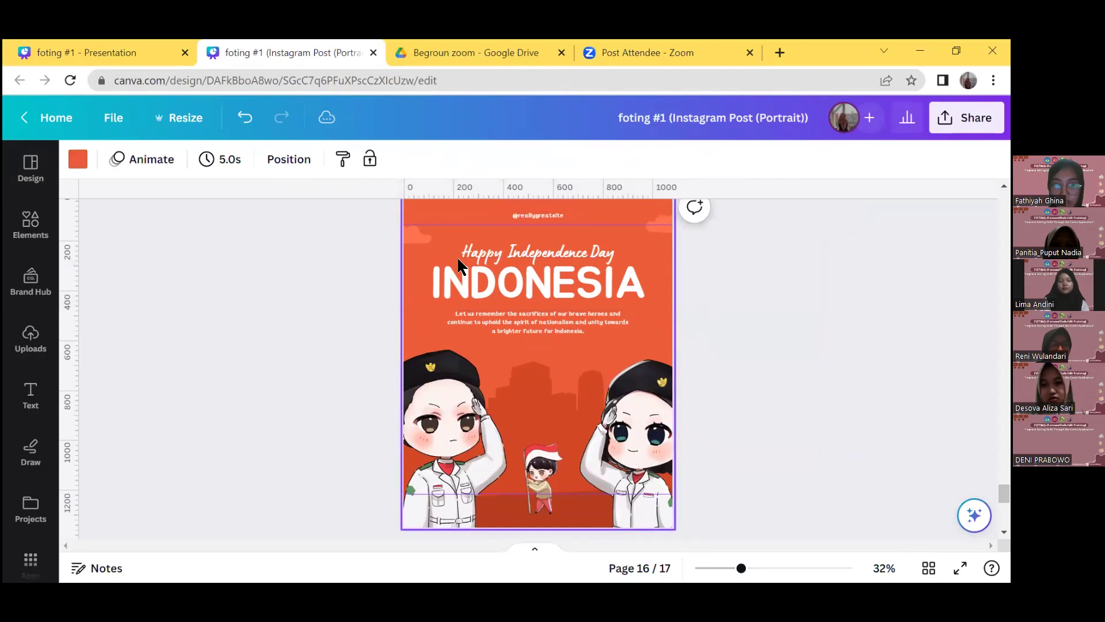
click(79, 159)
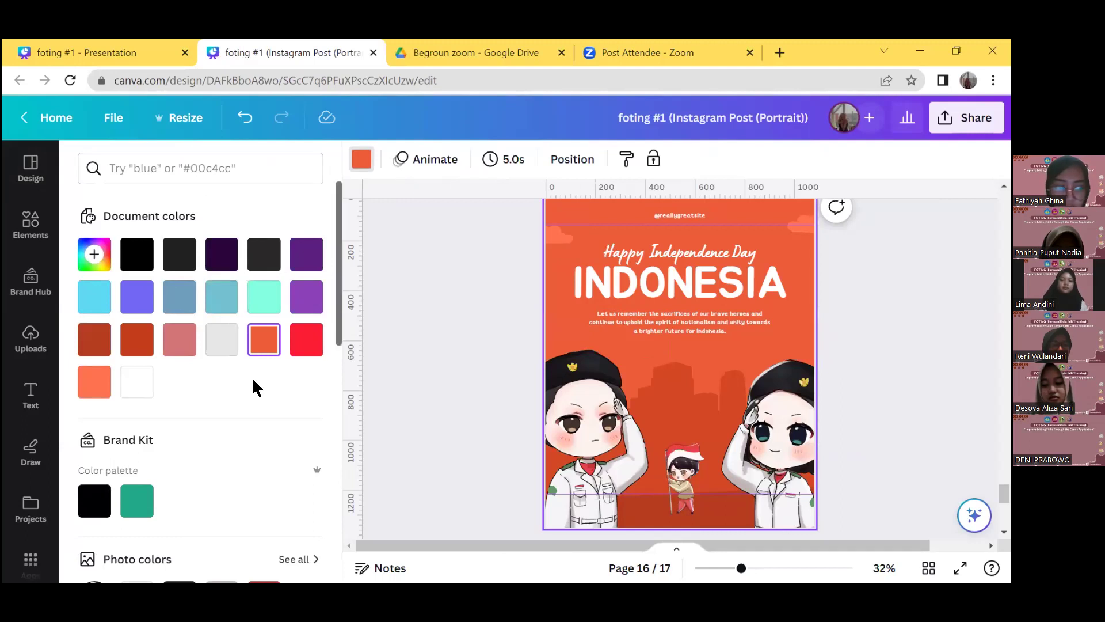
click(137, 381)
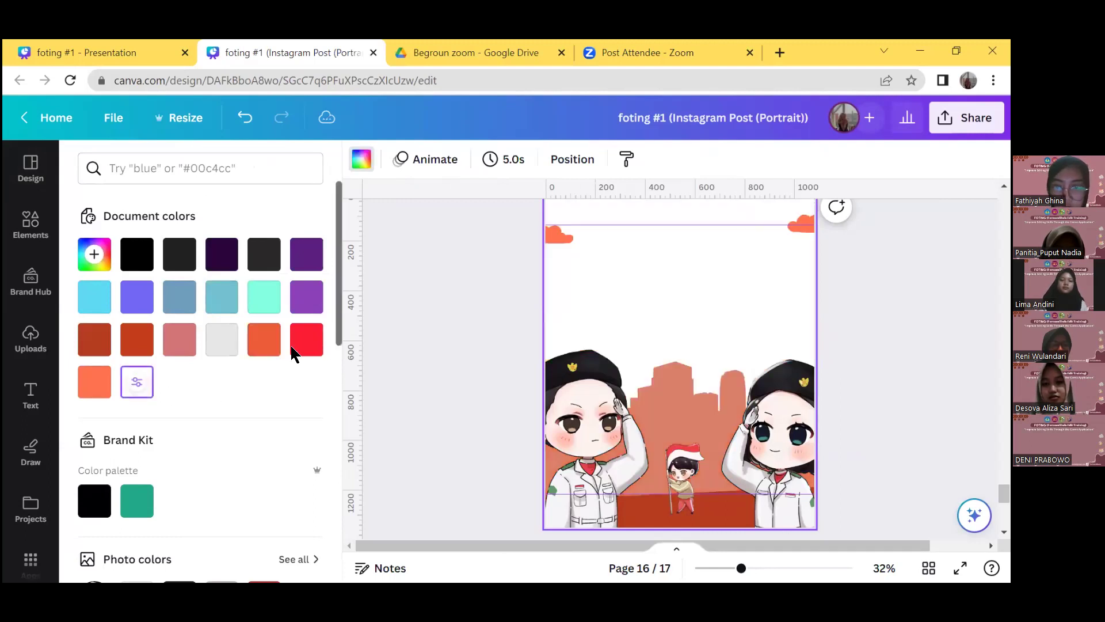
Step: Recolour the "Happy Independence Day" line, the "INDONESIA" title and the paragraph below it dark red
click(676, 251)
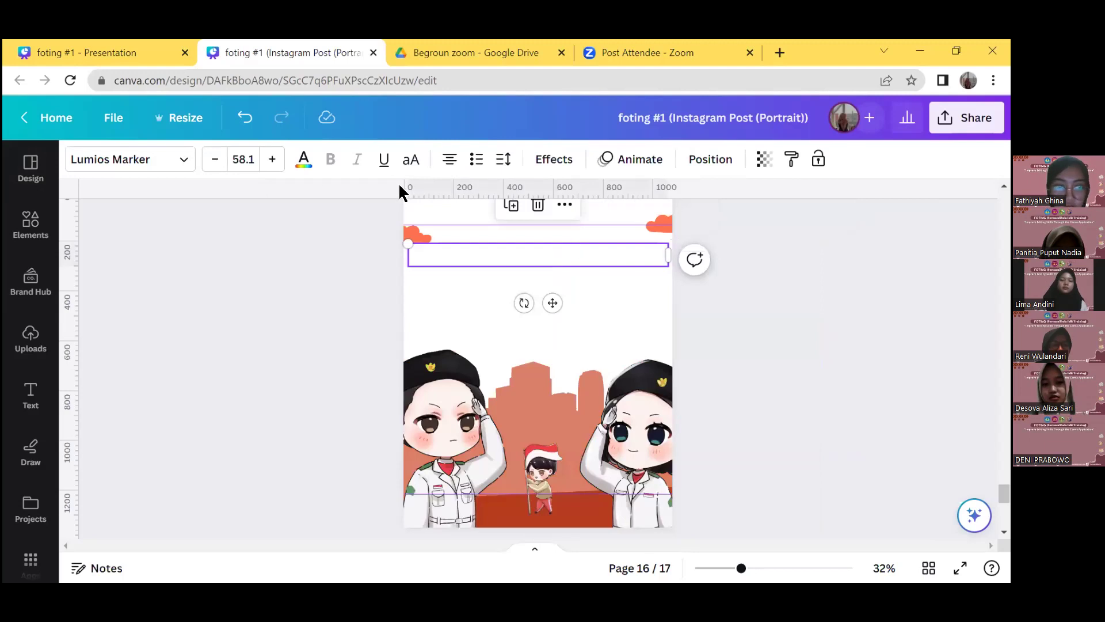
click(304, 160)
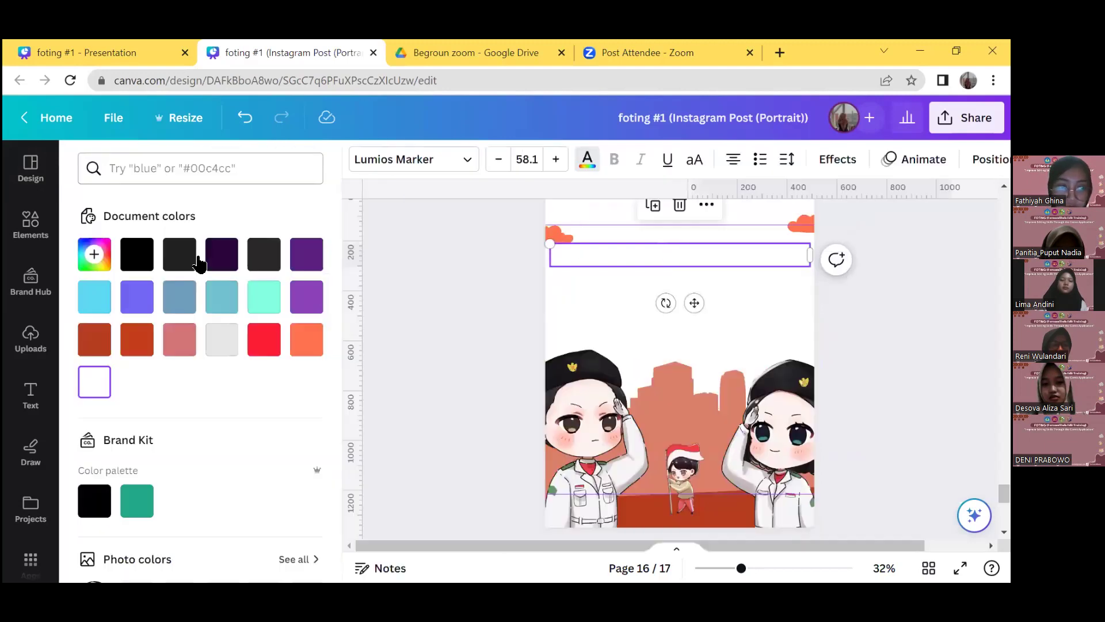
click(102, 340)
click(605, 288)
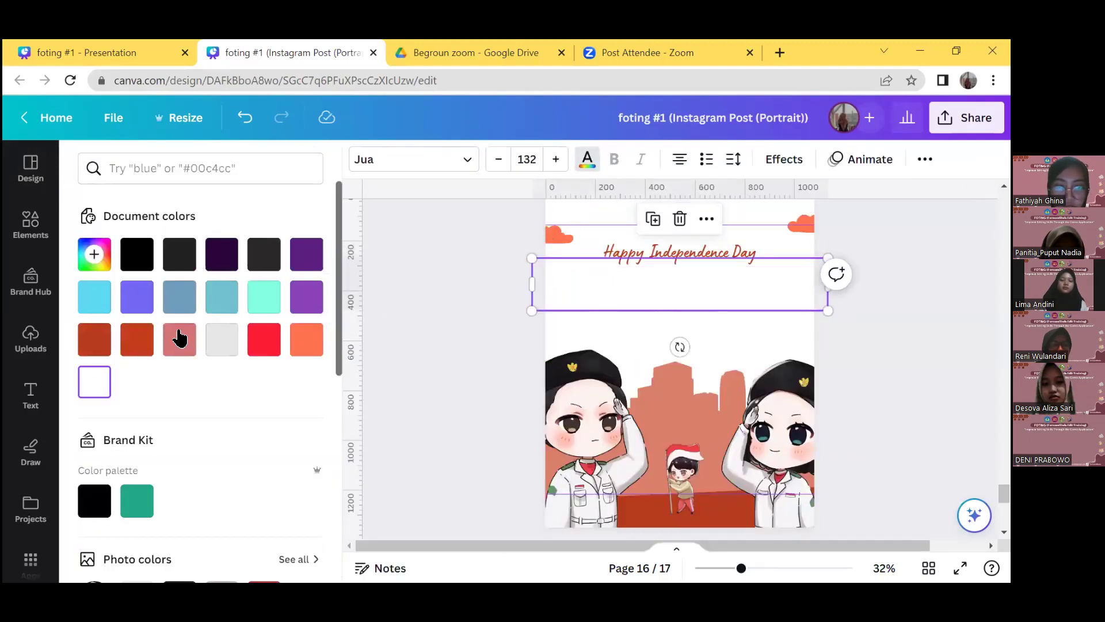
click(620, 318)
click(95, 339)
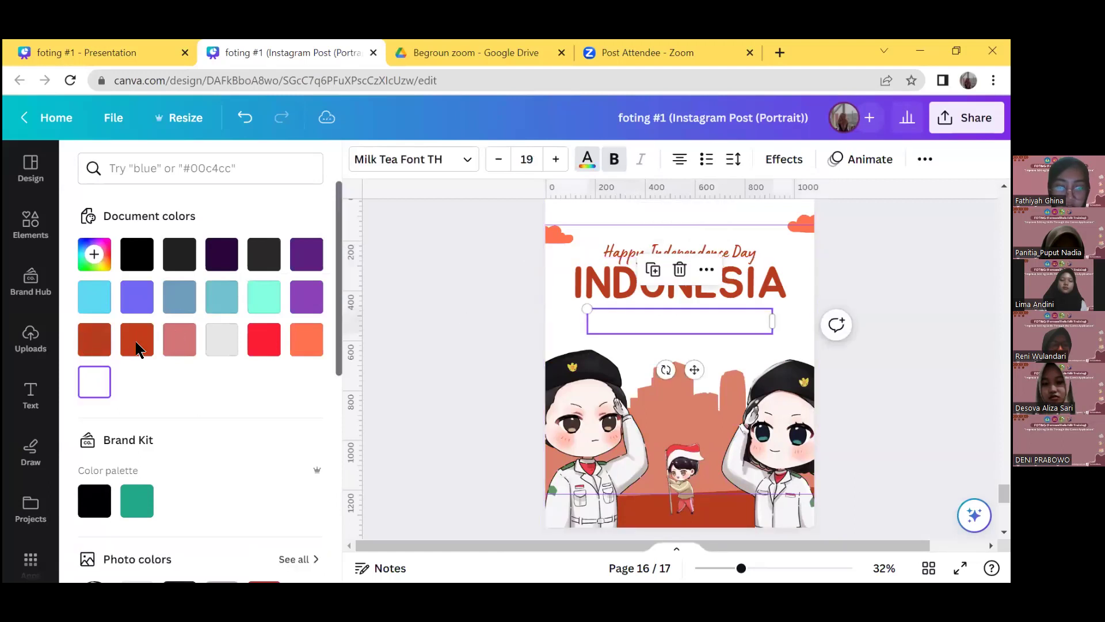
key(Escape)
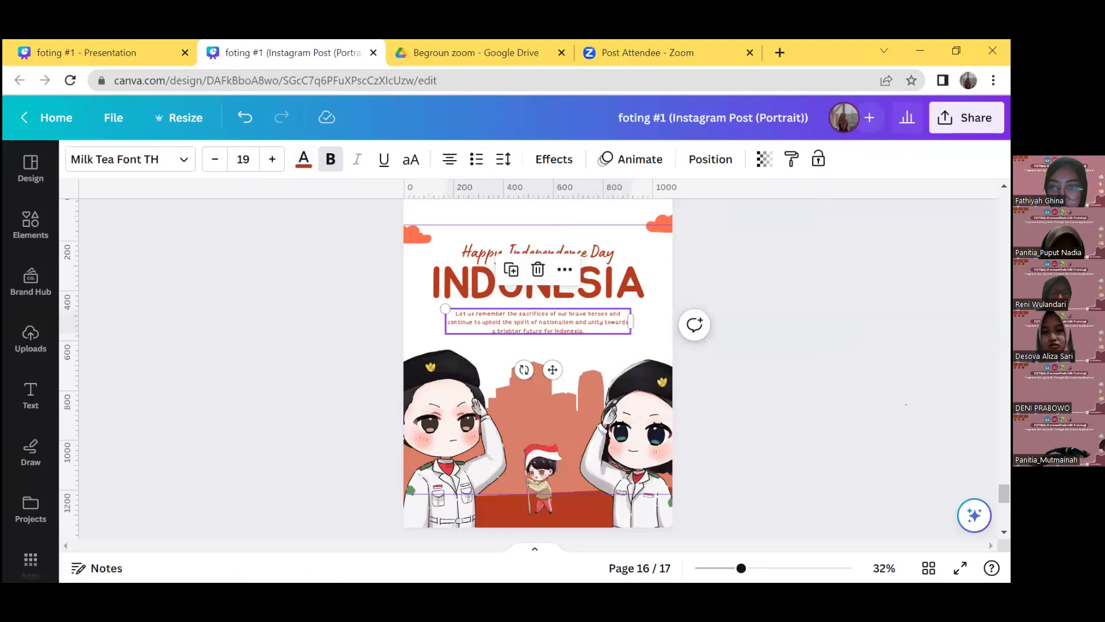
key(Escape)
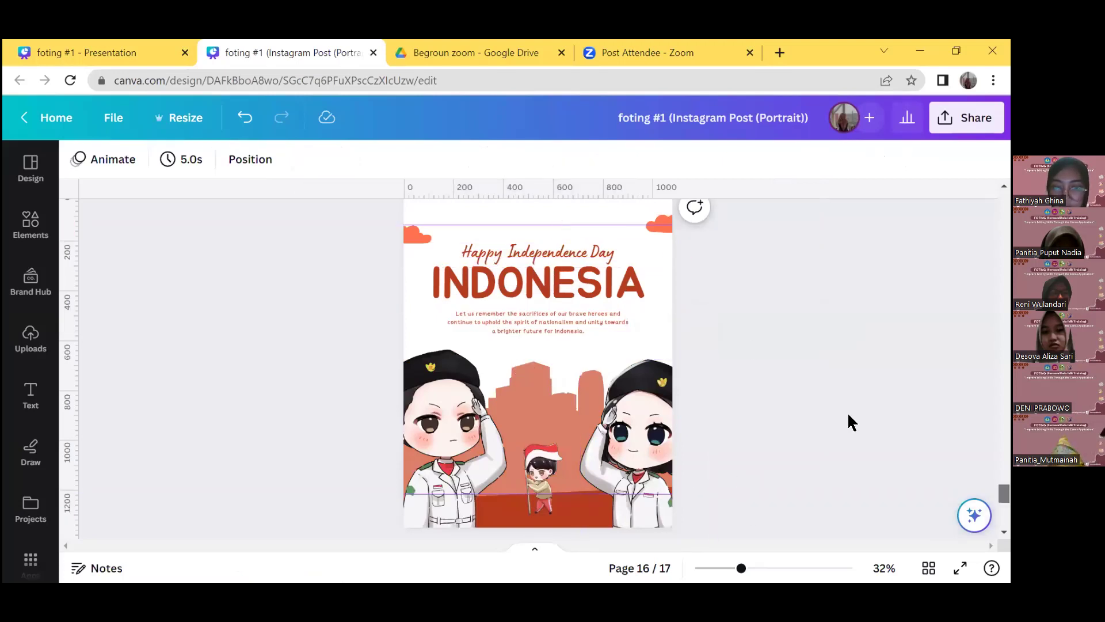
scroll(338, 316, up, 1)
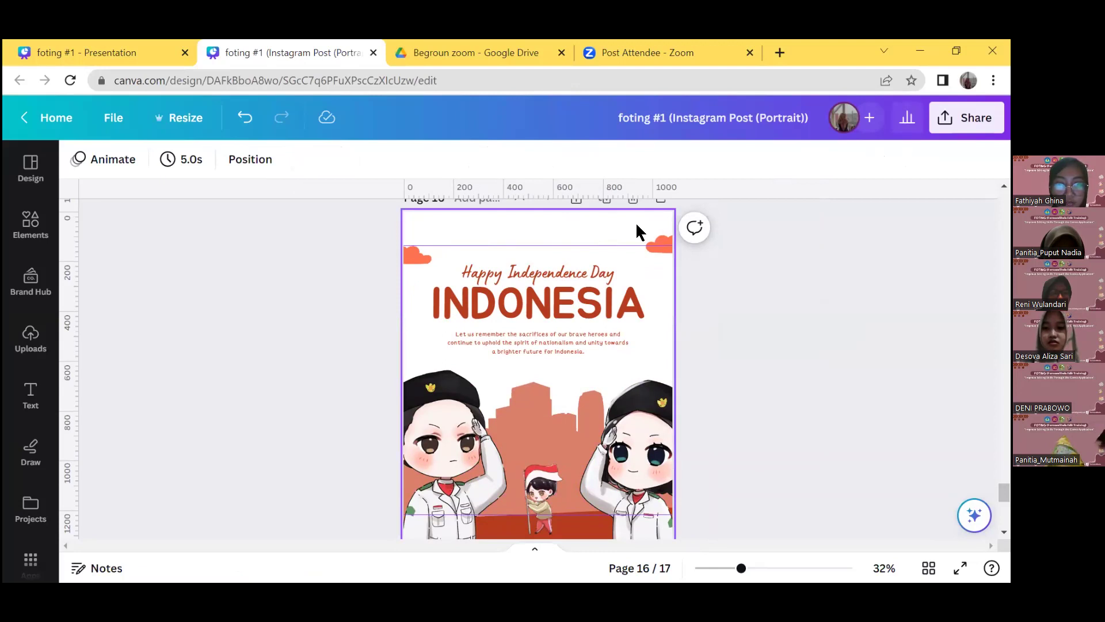
scroll(537, 368, up, 5)
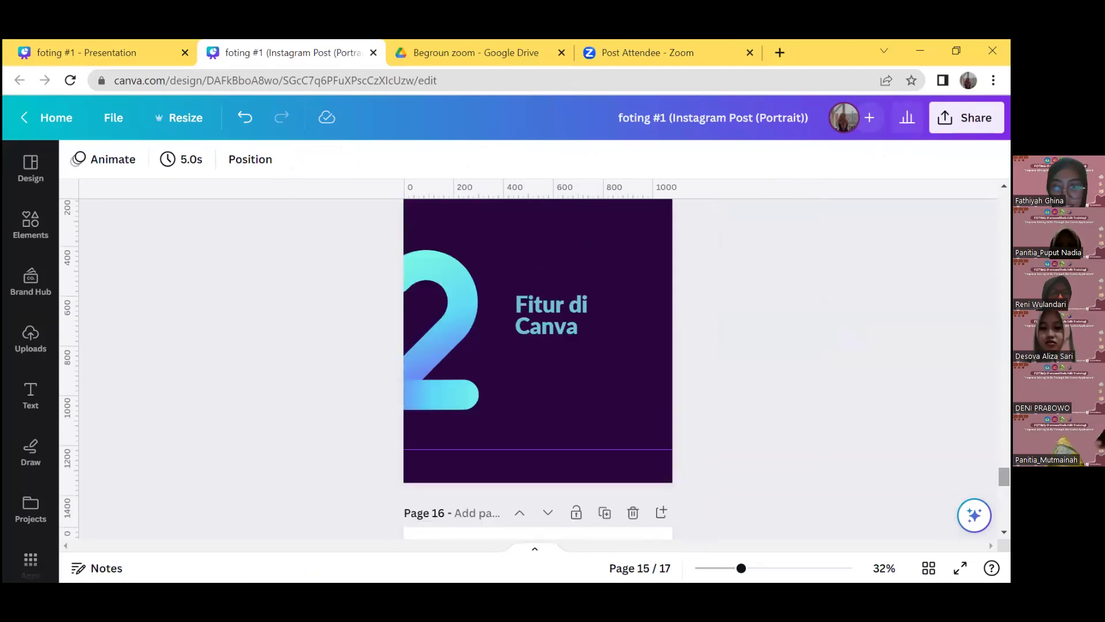
scroll(538, 368, down, 9)
scroll(538, 369, up, 3)
scroll(422, 506, up, 1)
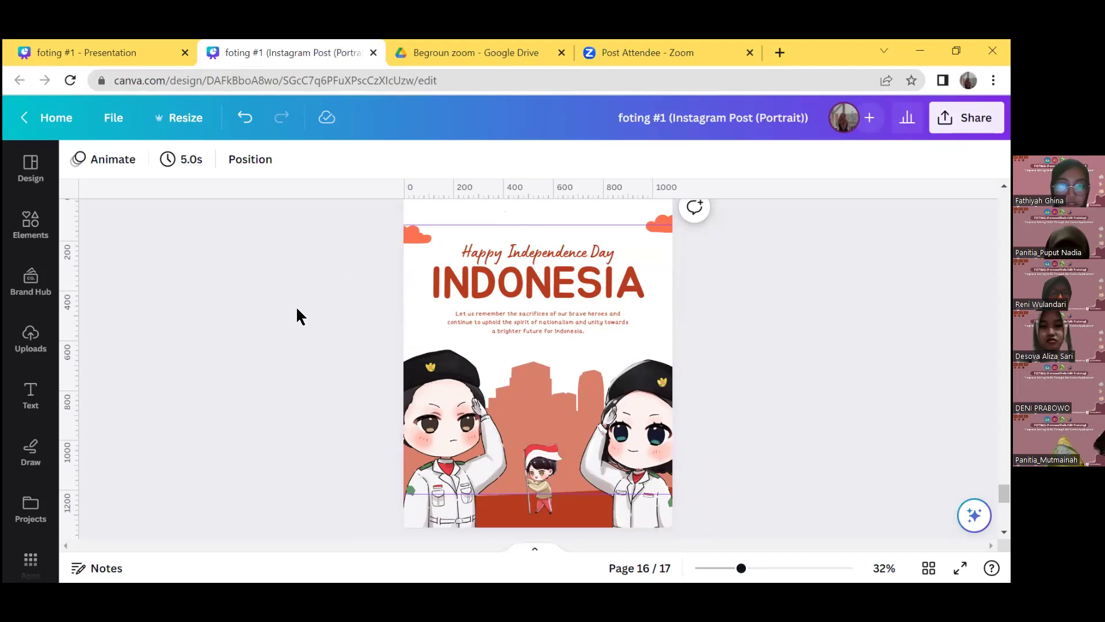
Step: Select the left saluting figure on page 16 and examine its additional options
click(389, 373)
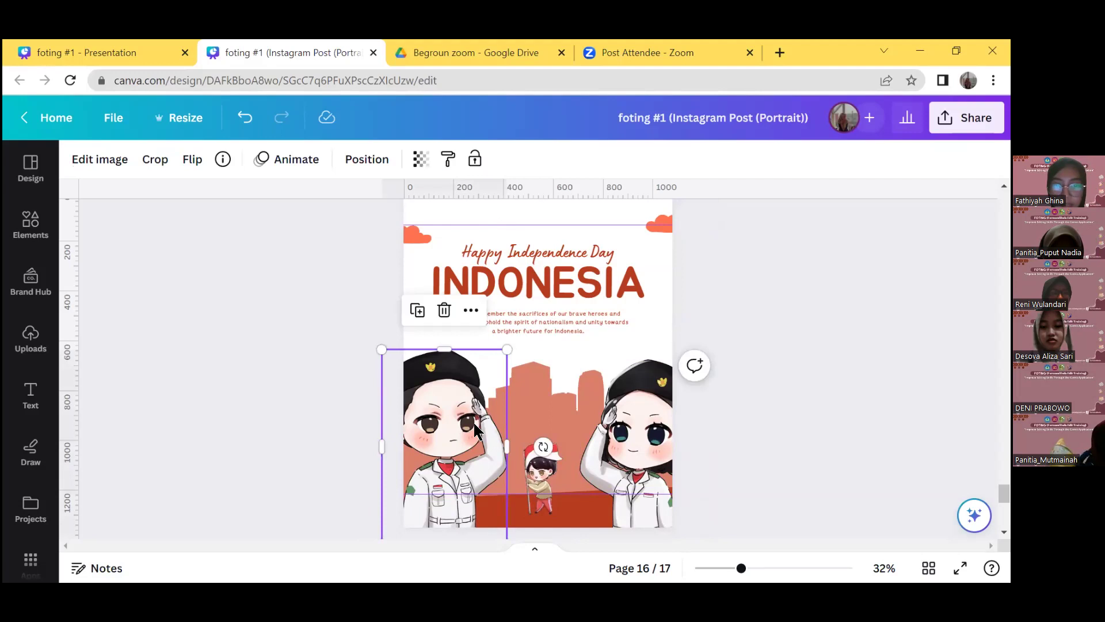
click(271, 377)
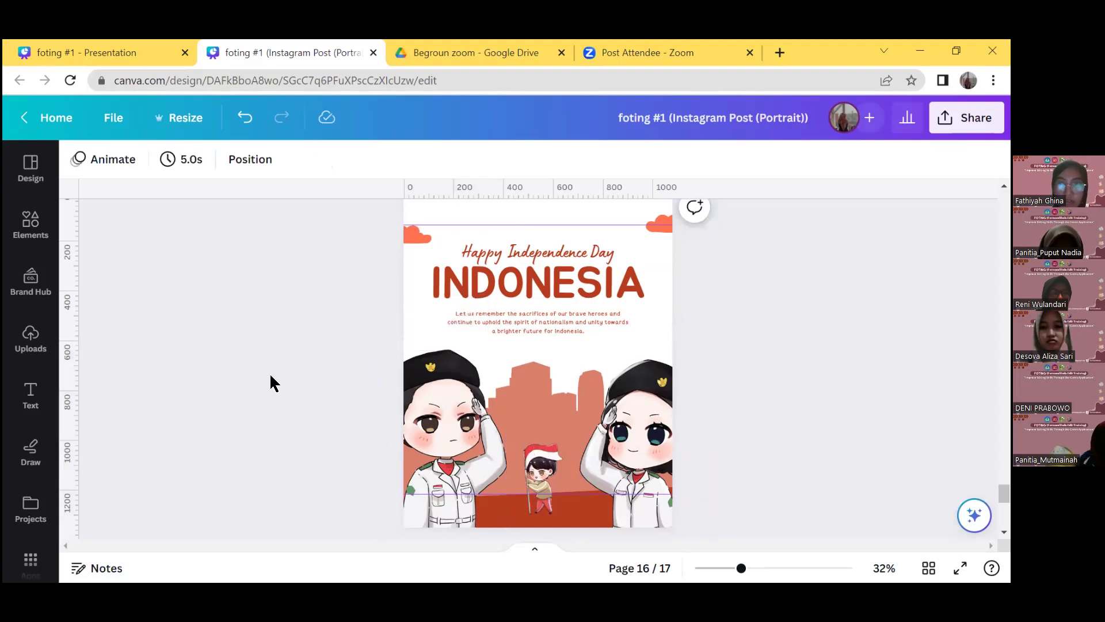
click(426, 424)
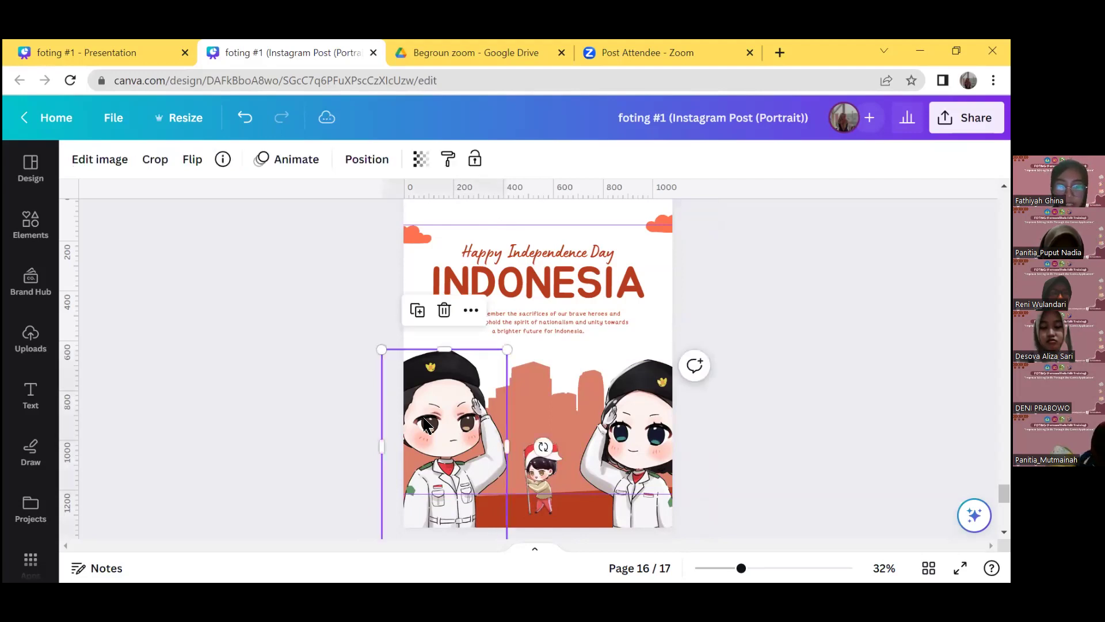
click(471, 310)
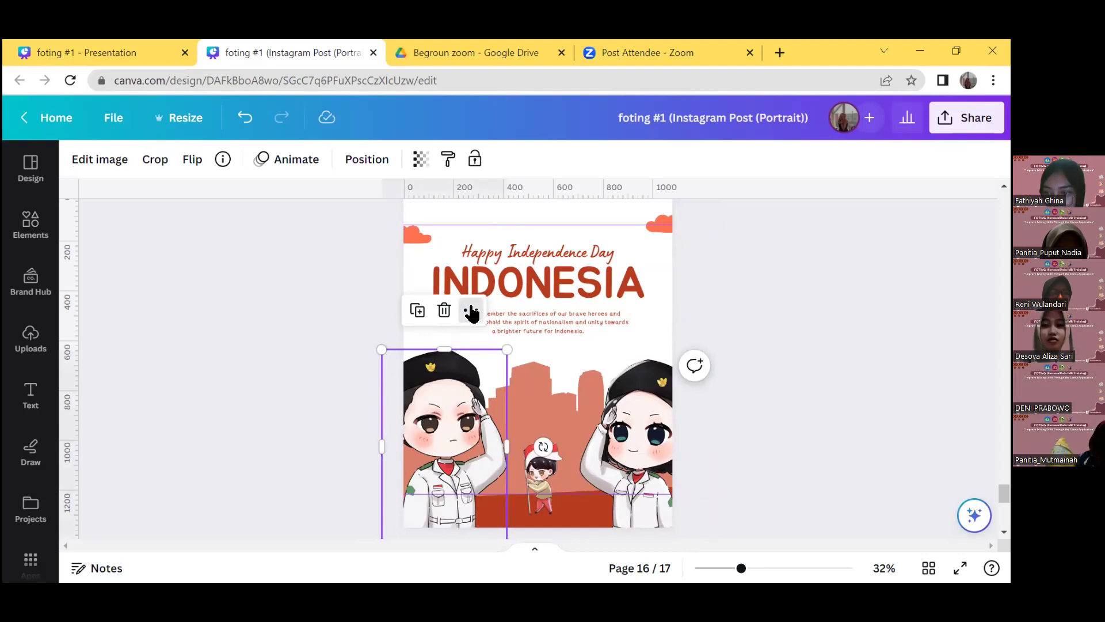
click(471, 310)
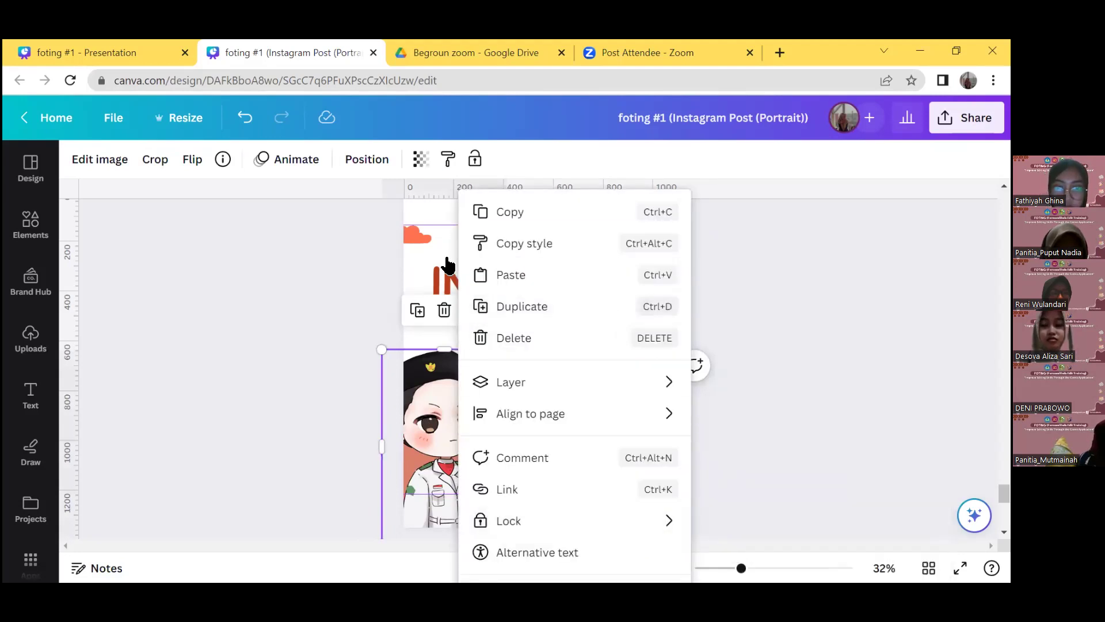
scroll(545, 447, down, 4)
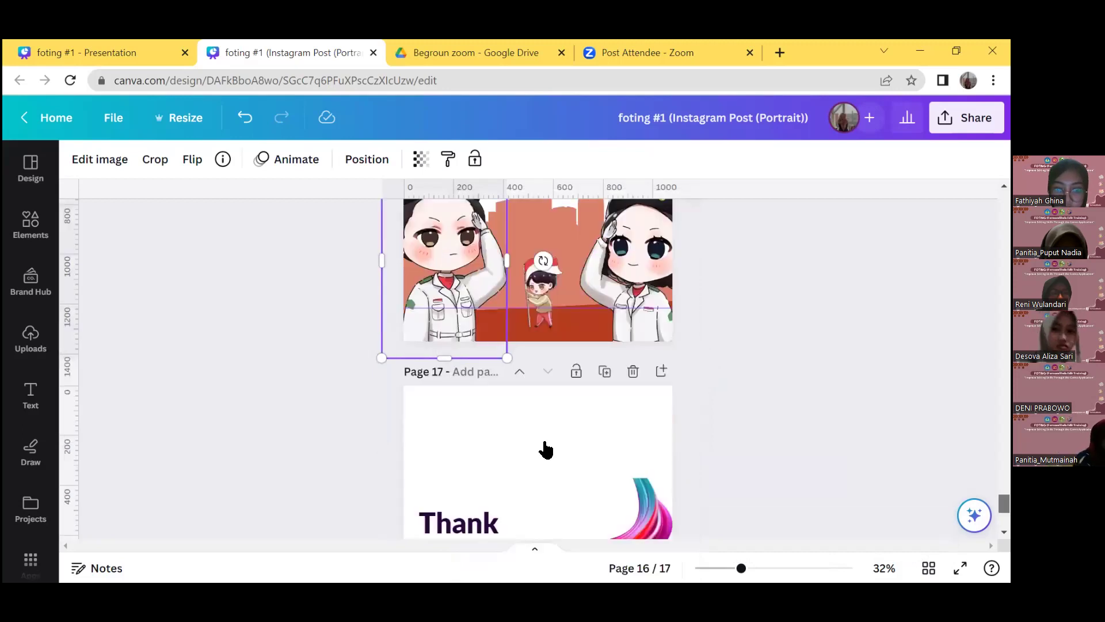
click(641, 547)
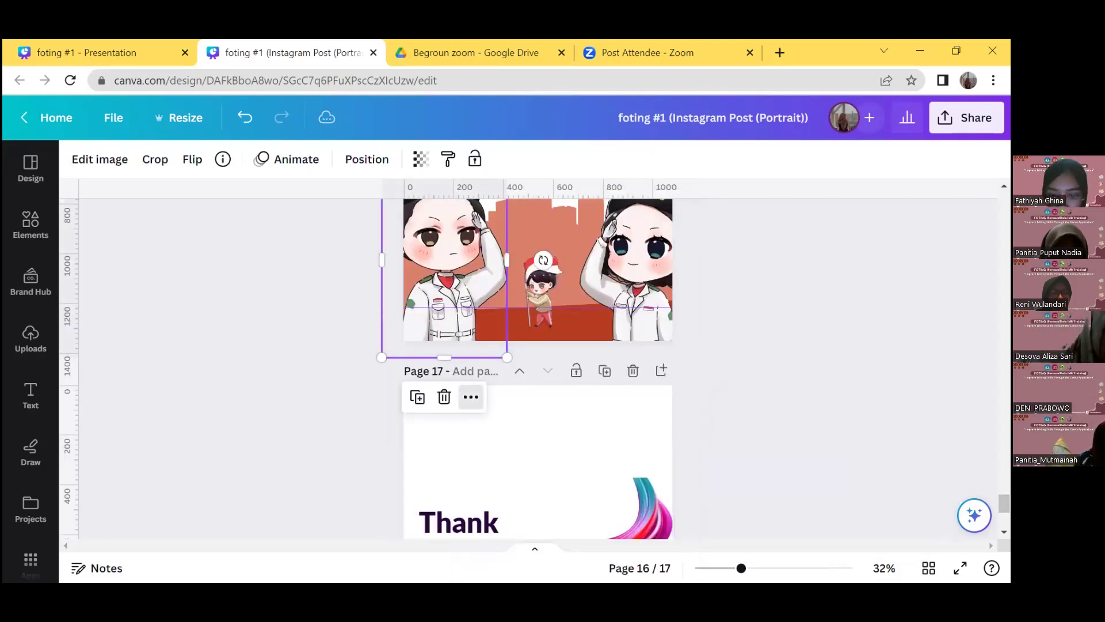
click(471, 396)
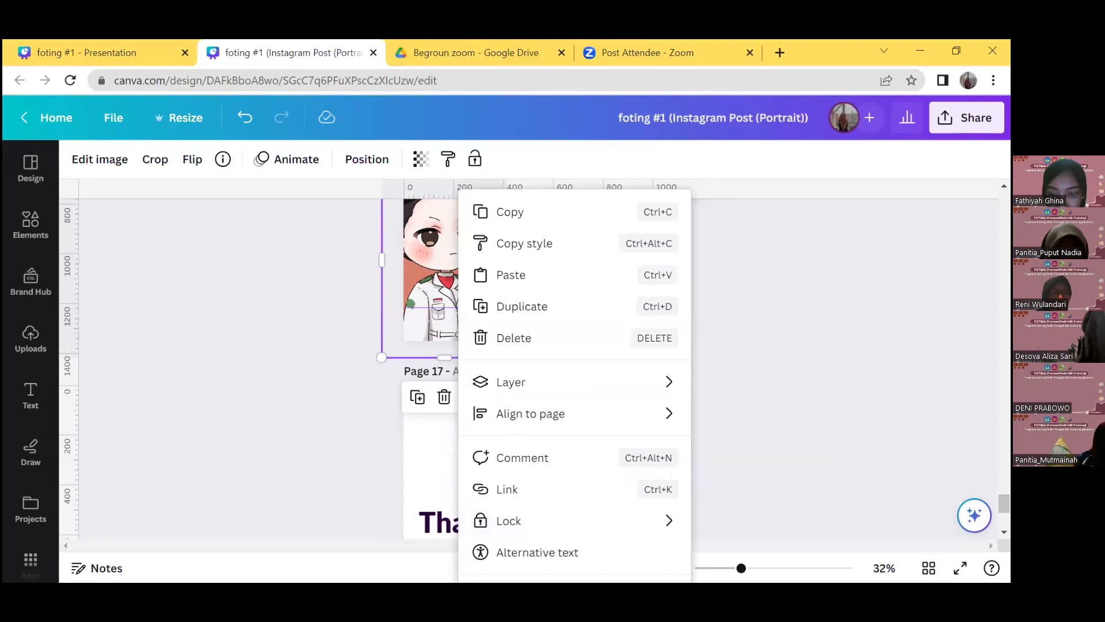
Step: Undo the last change, check the left saluting figure's additional options again and deselect the figure
key(ctrl+z)
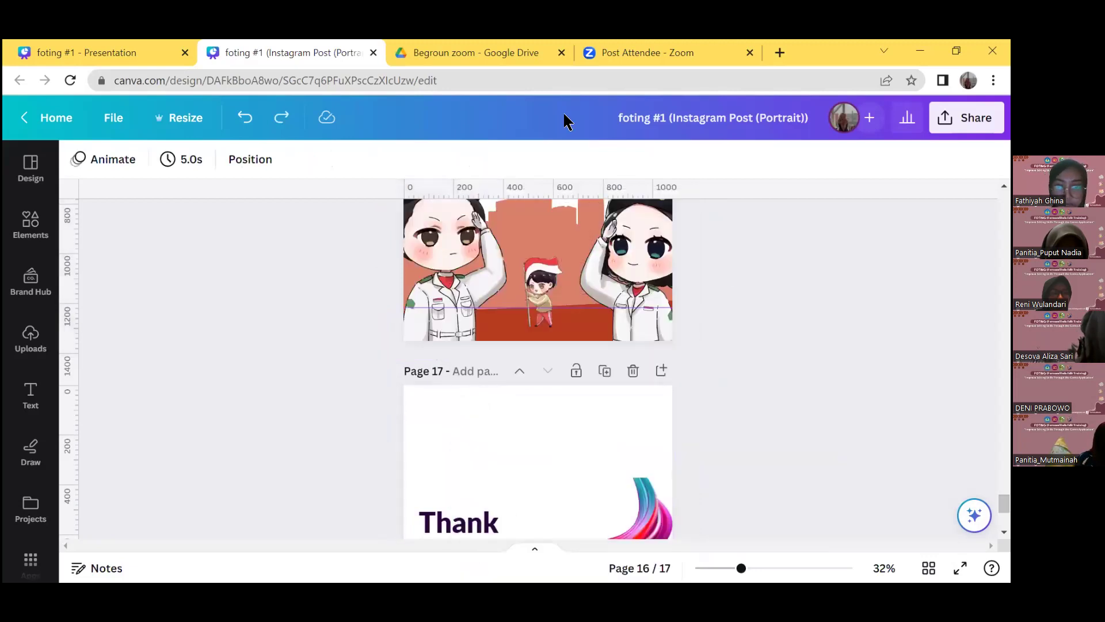
click(461, 258)
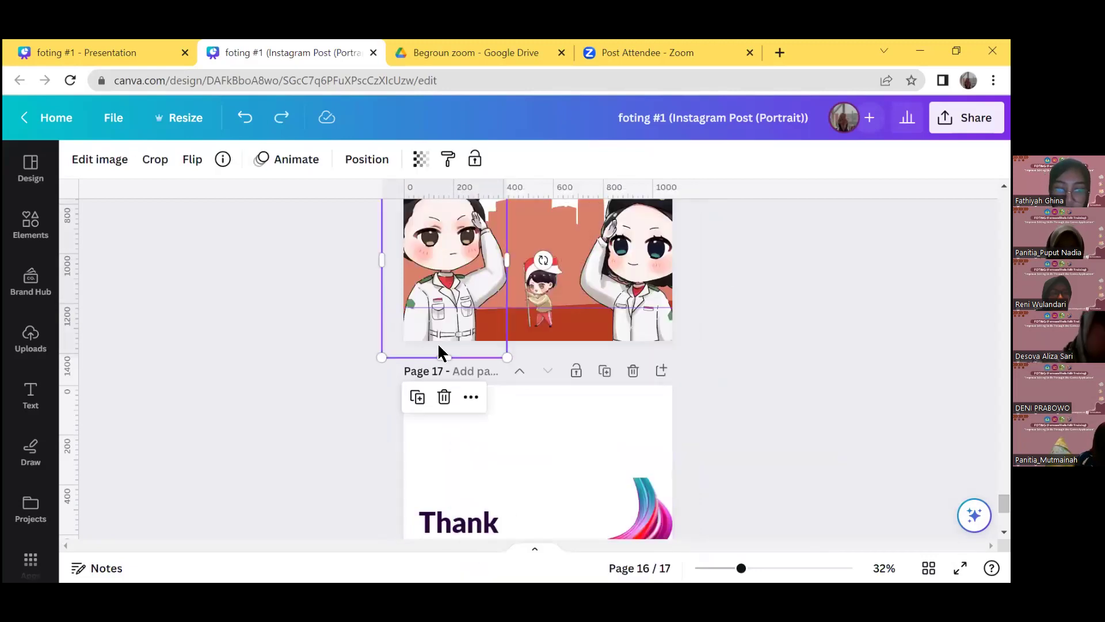
click(468, 398)
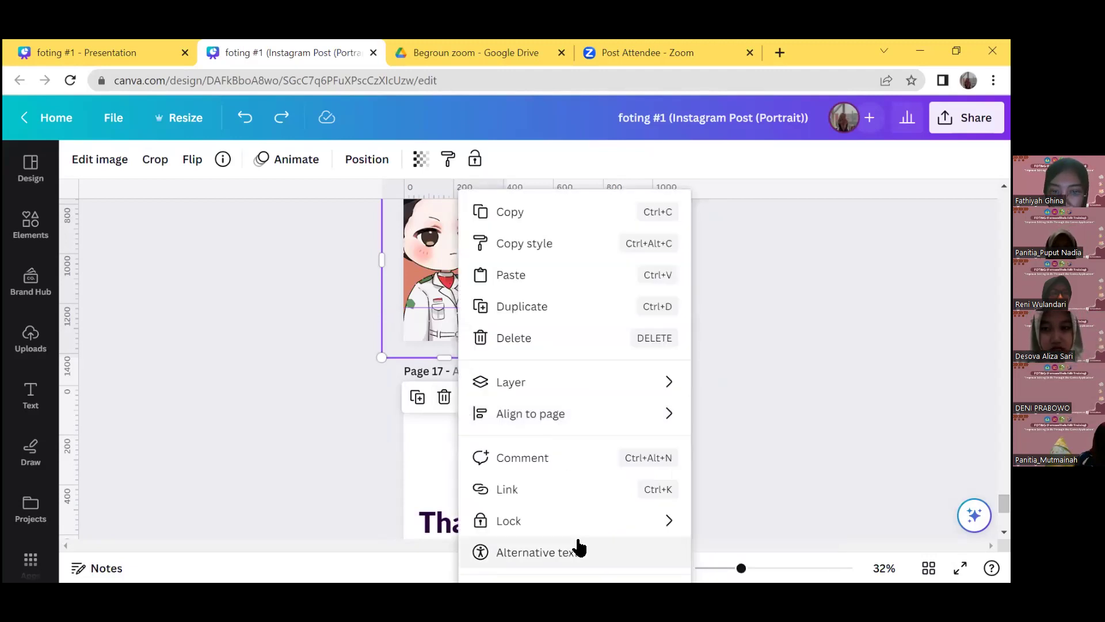
click(866, 402)
click(868, 406)
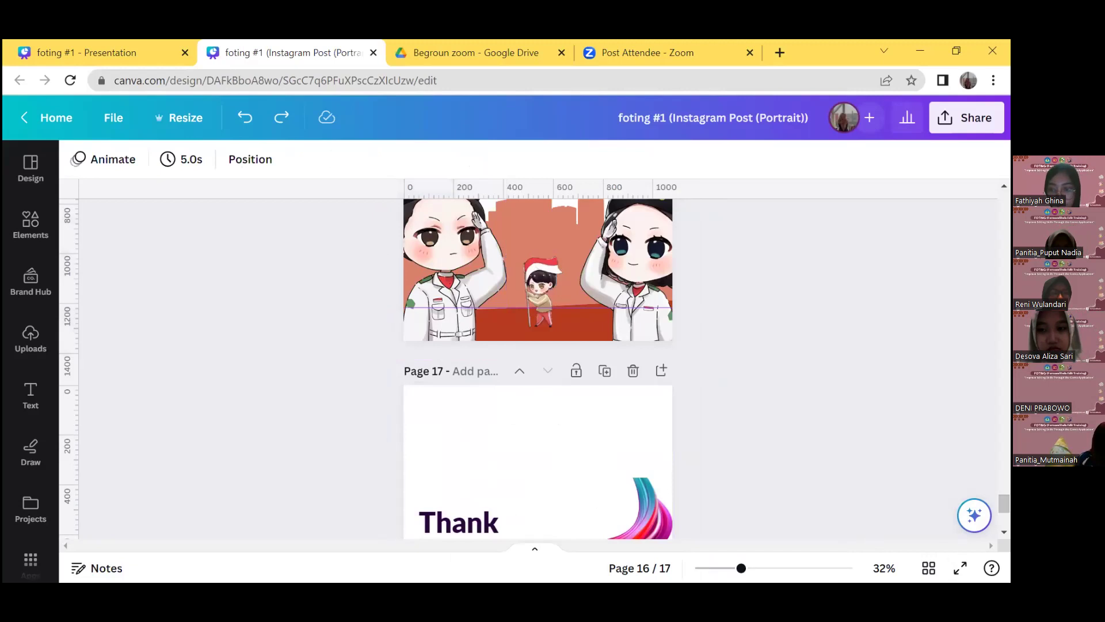
Step: Check the left saluting figure's context options on page 16 and deselect the figure
drag(722, 569, 698, 568)
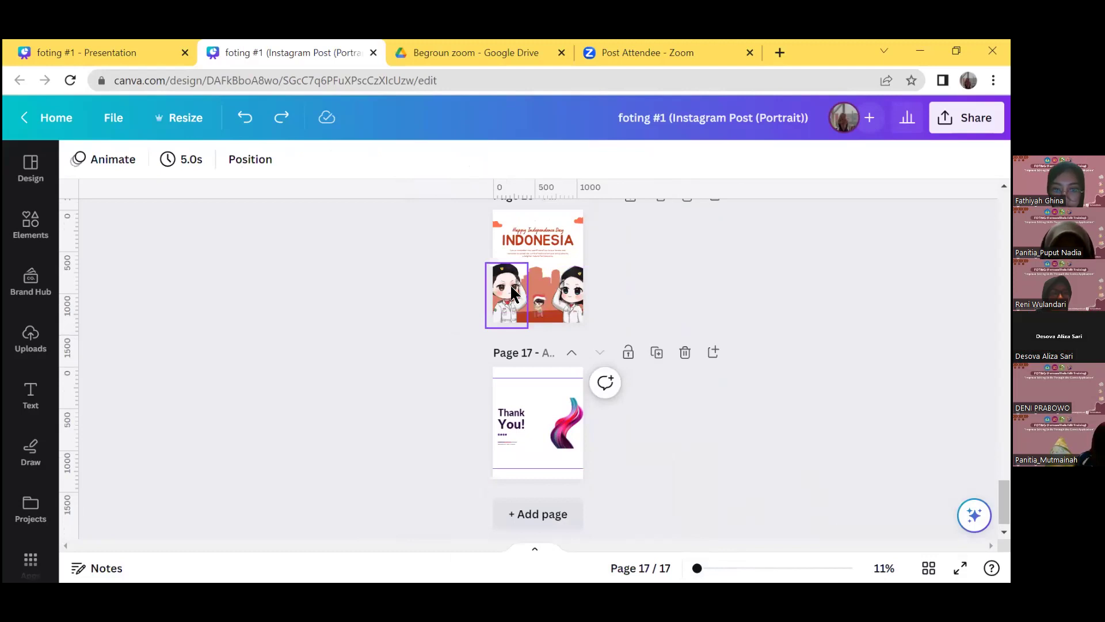
click(512, 292)
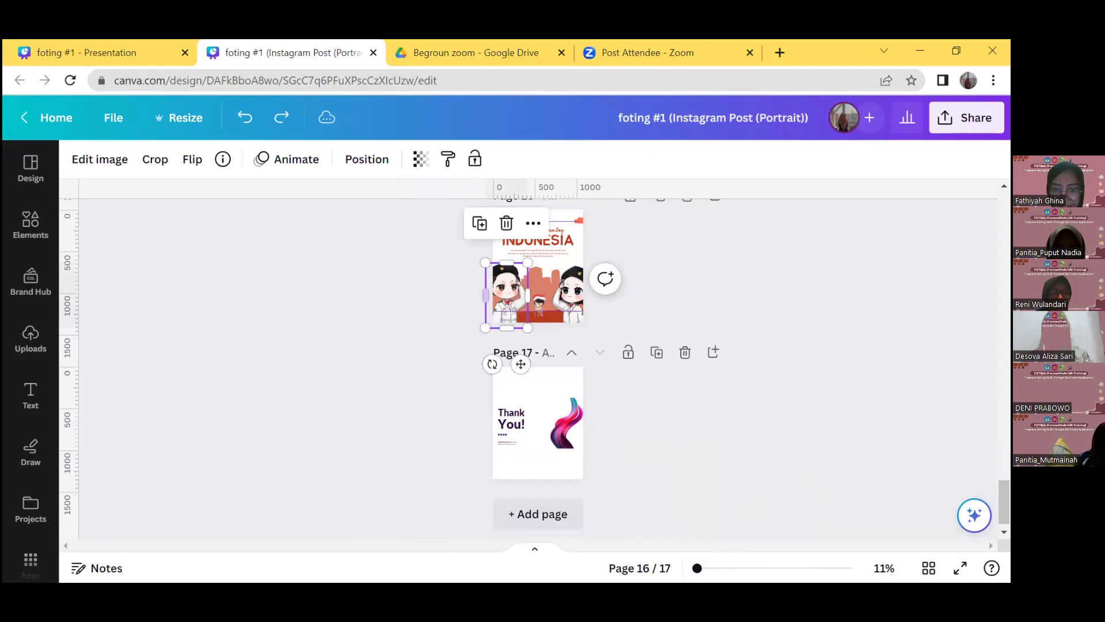
right_click(514, 294)
click(658, 380)
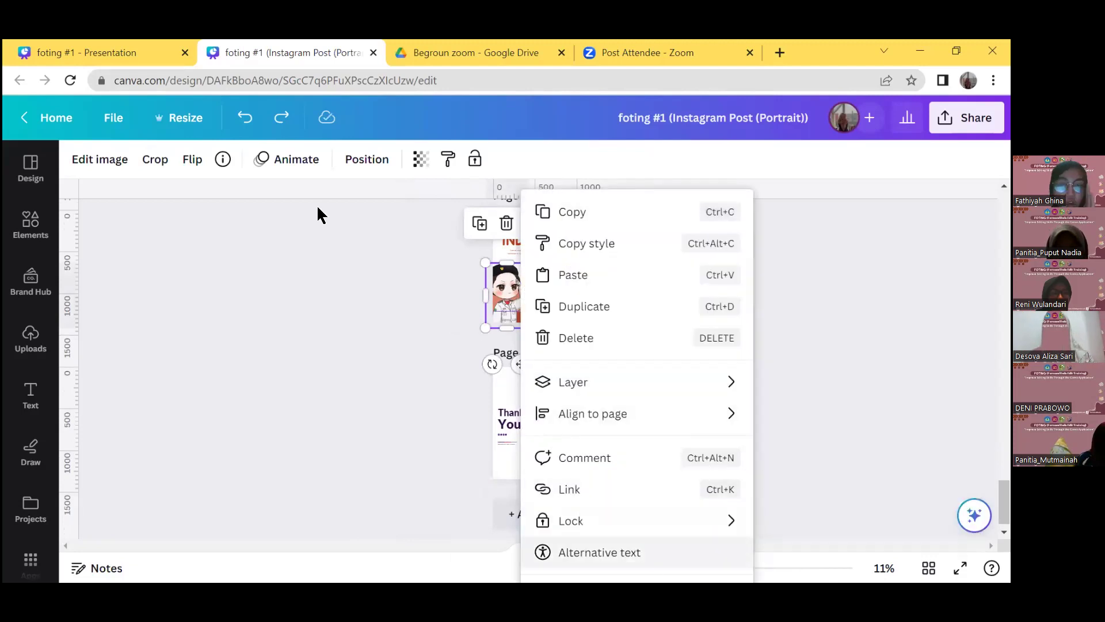
key(Escape)
click(743, 527)
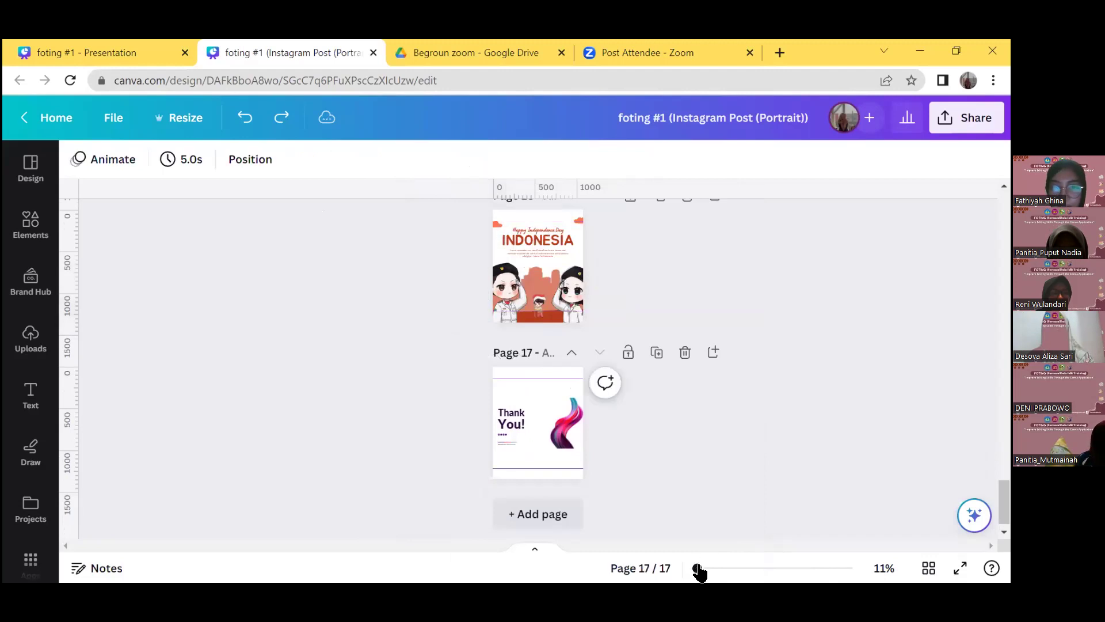
Step: View the left saluting figure's element information and look through the other elements from Blancalab Studio
click(731, 569)
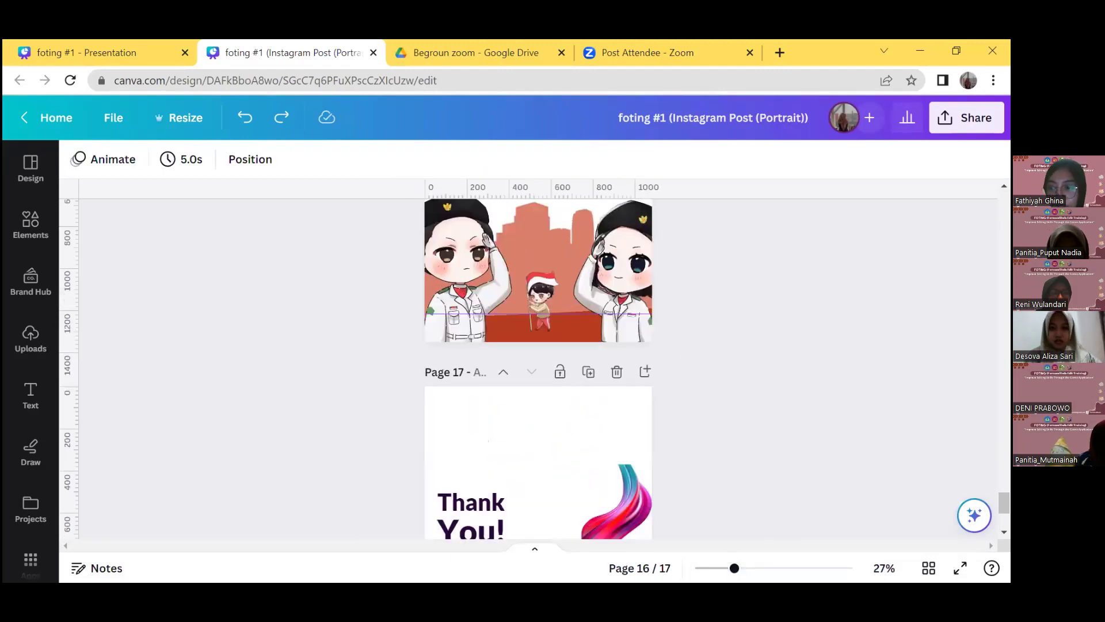
scroll(461, 403, up, 2)
click(458, 405)
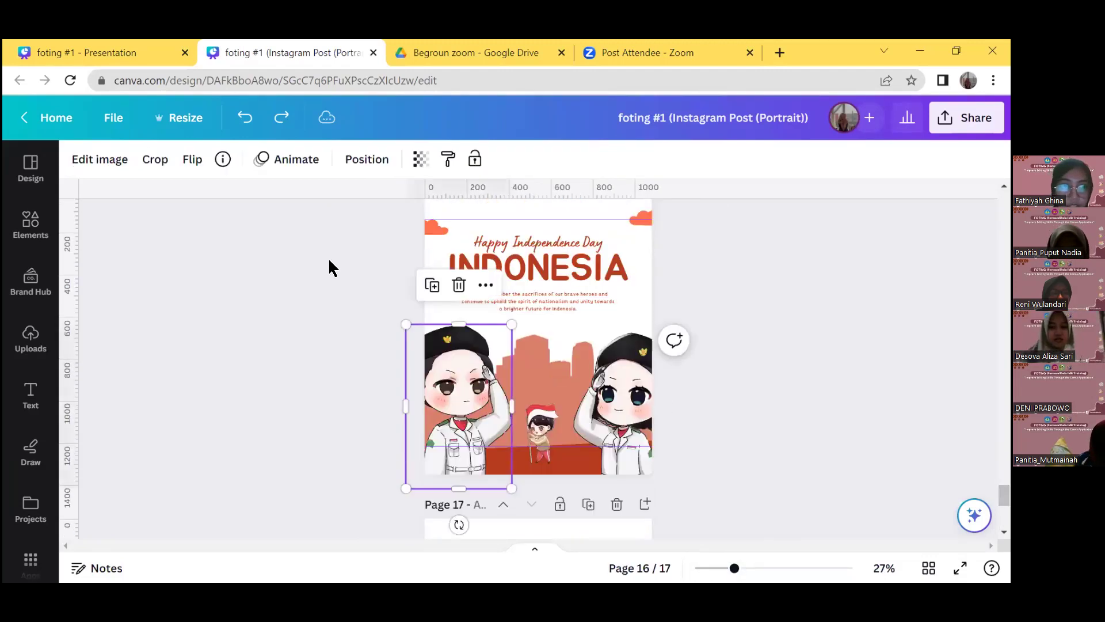
click(223, 159)
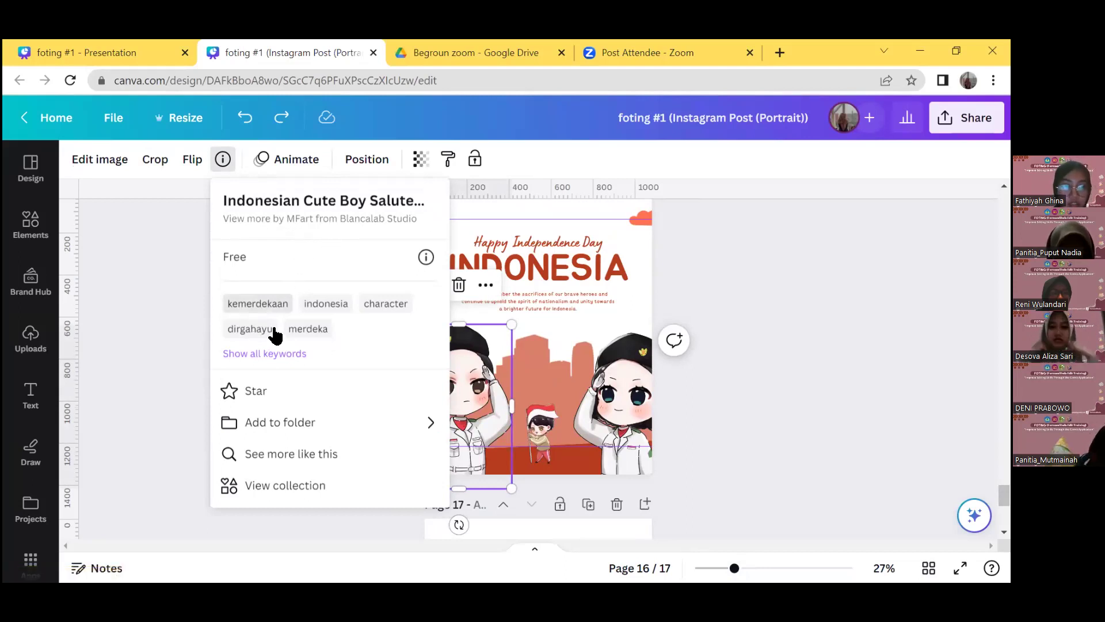
click(337, 218)
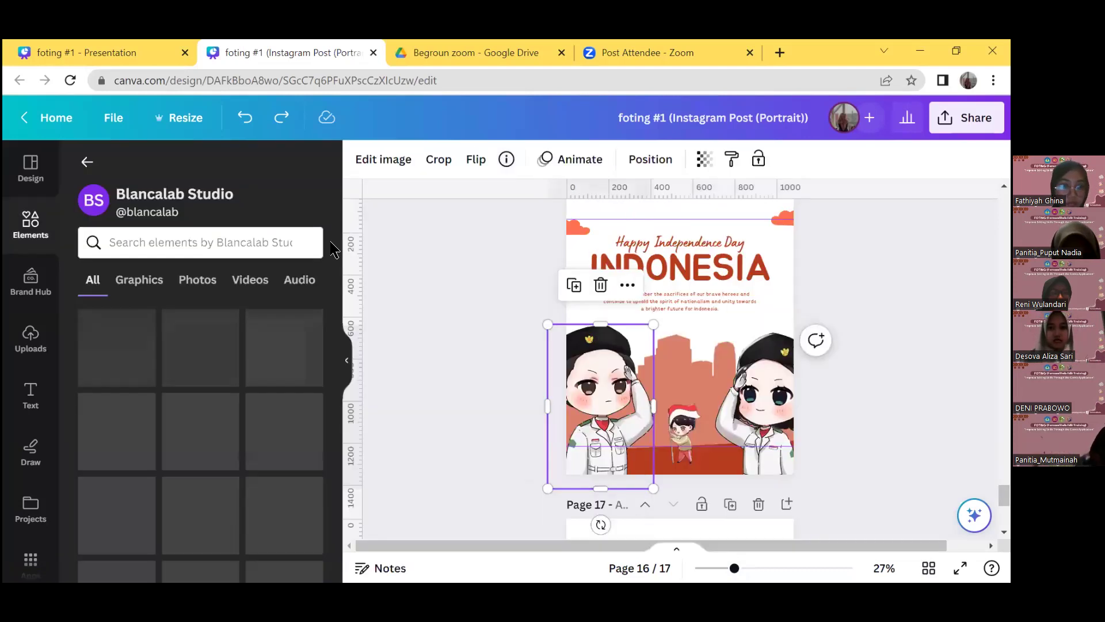
click(259, 242)
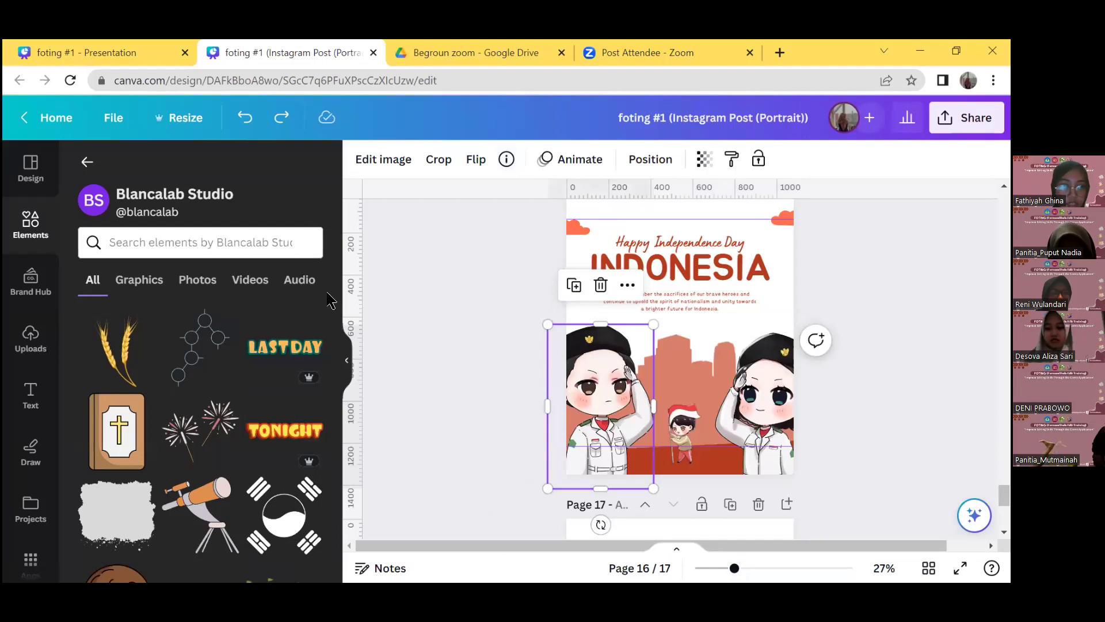
click(336, 342)
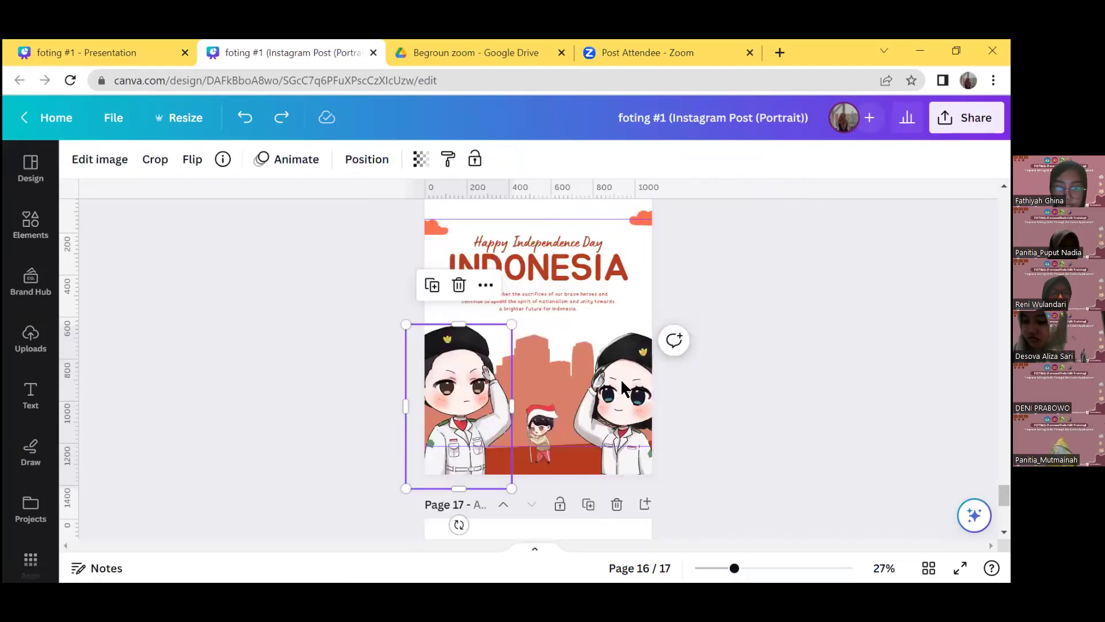
Step: View the City Scape graphic's information on page 16 and browse more elements from pixabay
click(452, 271)
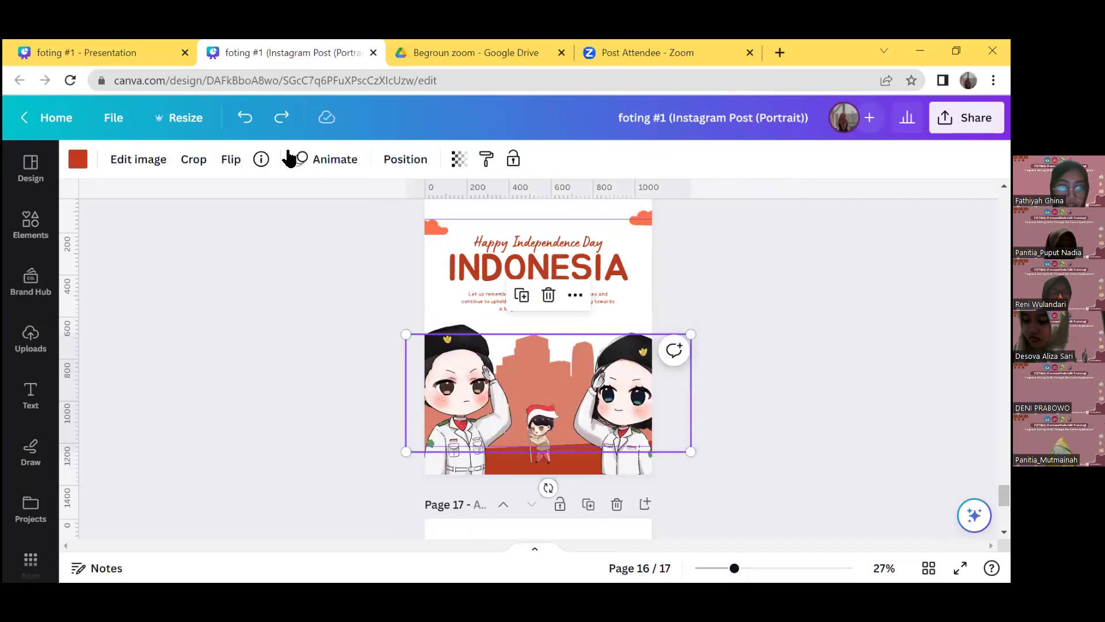
click(259, 158)
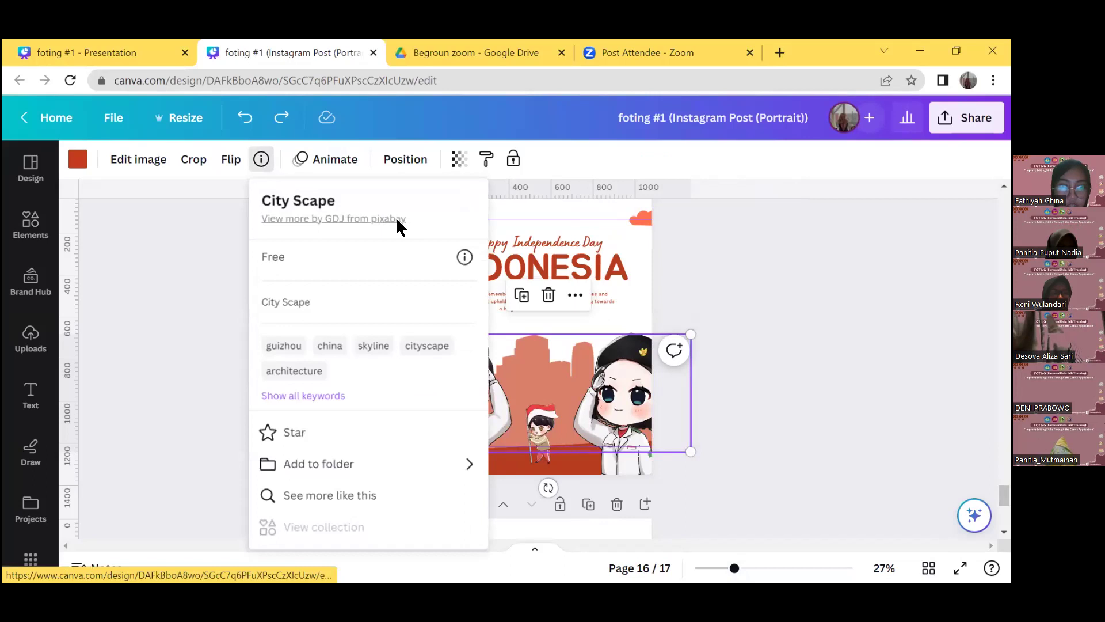
click(399, 220)
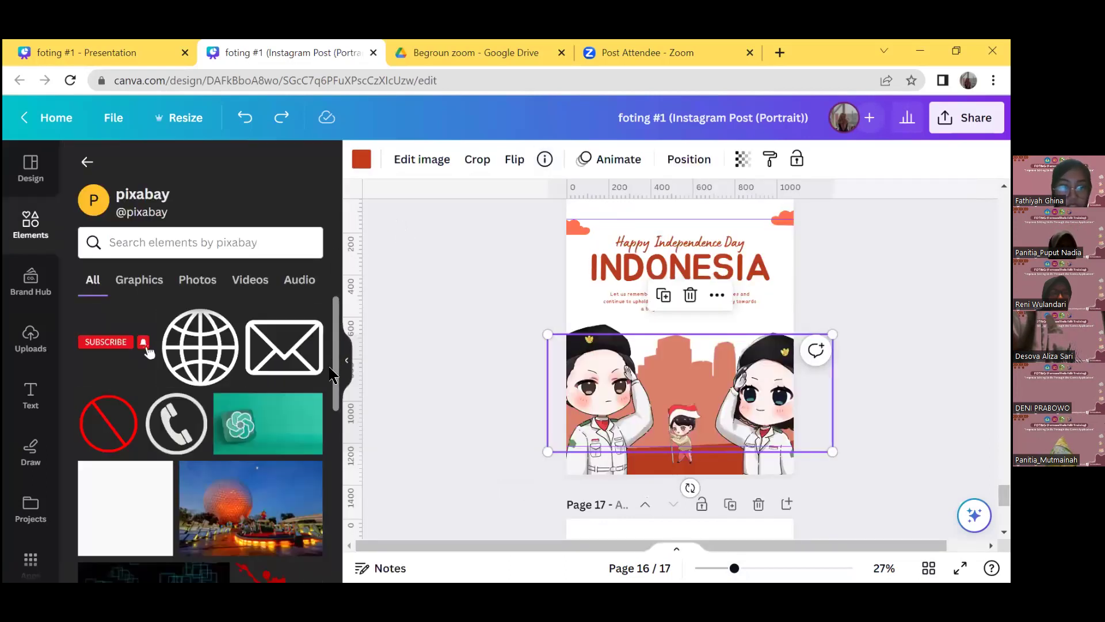
drag(337, 366, 331, 550)
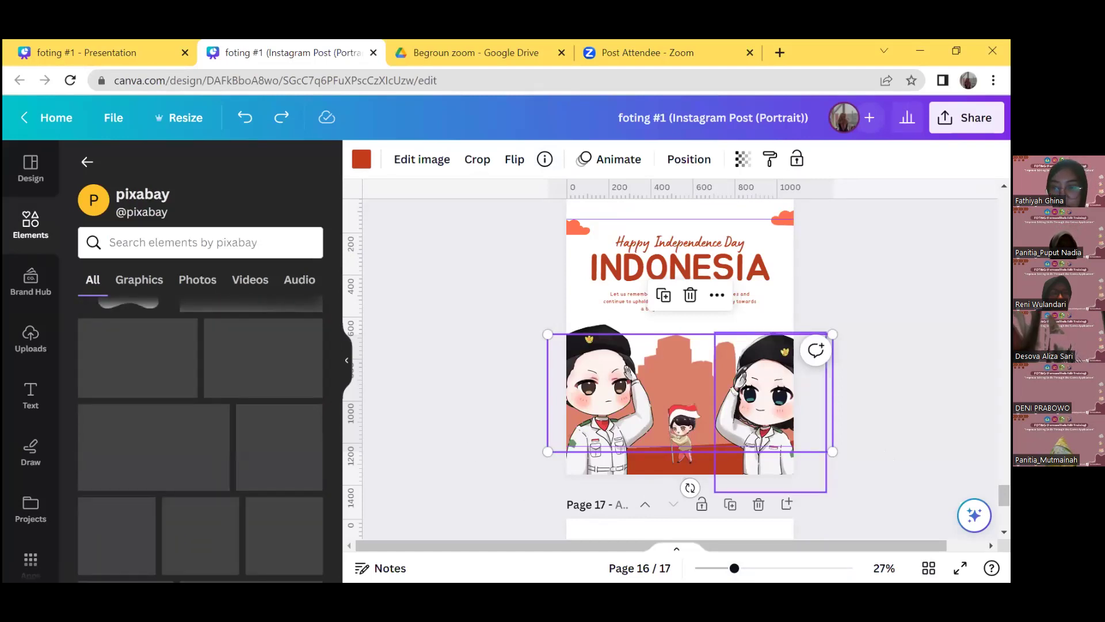
Step: Add a blank page after the "Thank You!" page and search the graphics elements for "aestetic"
scroll(758, 501, down, 5)
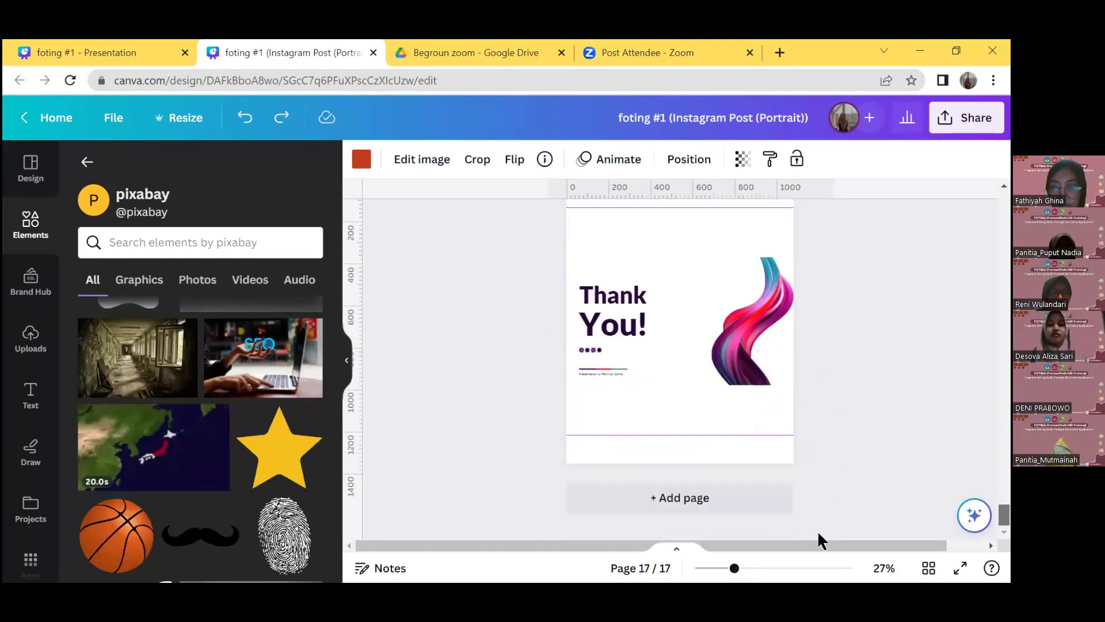
click(757, 502)
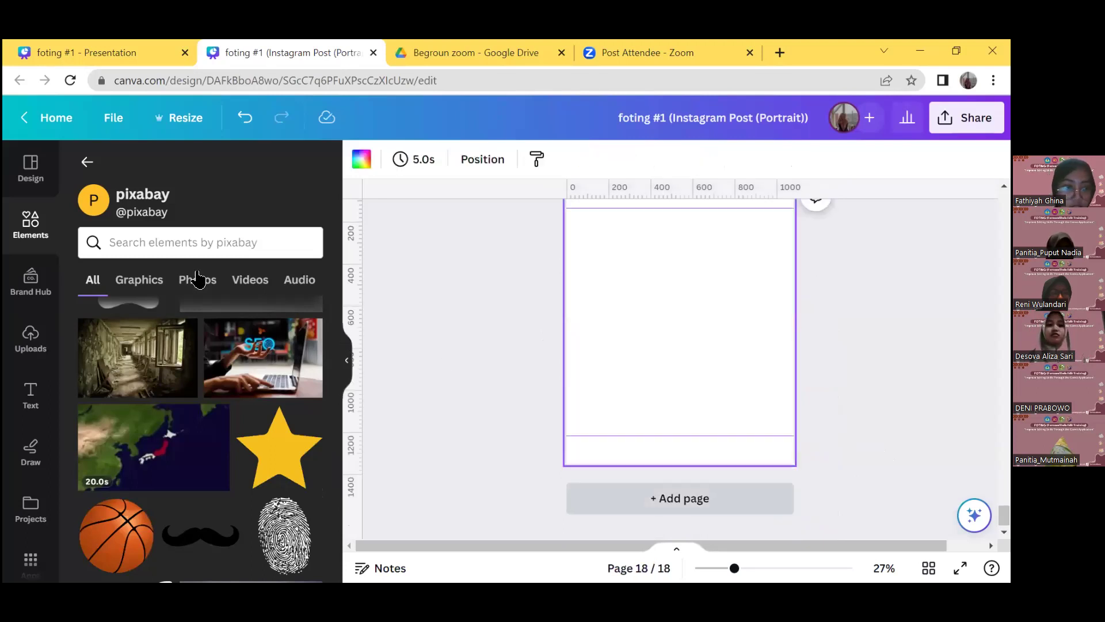
click(87, 162)
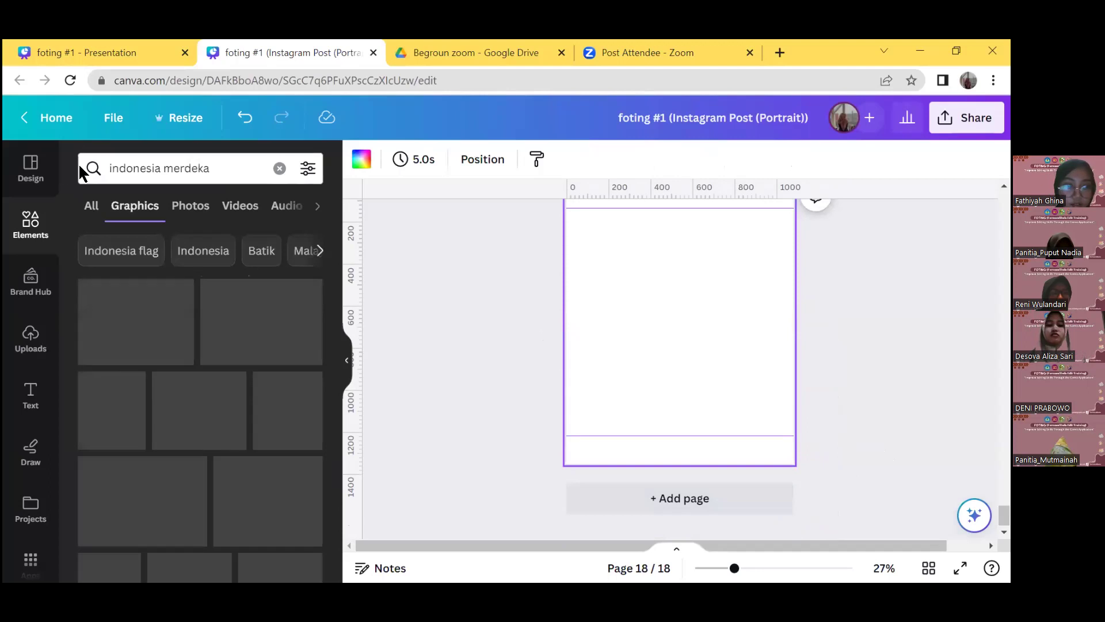
click(288, 183)
text(e)
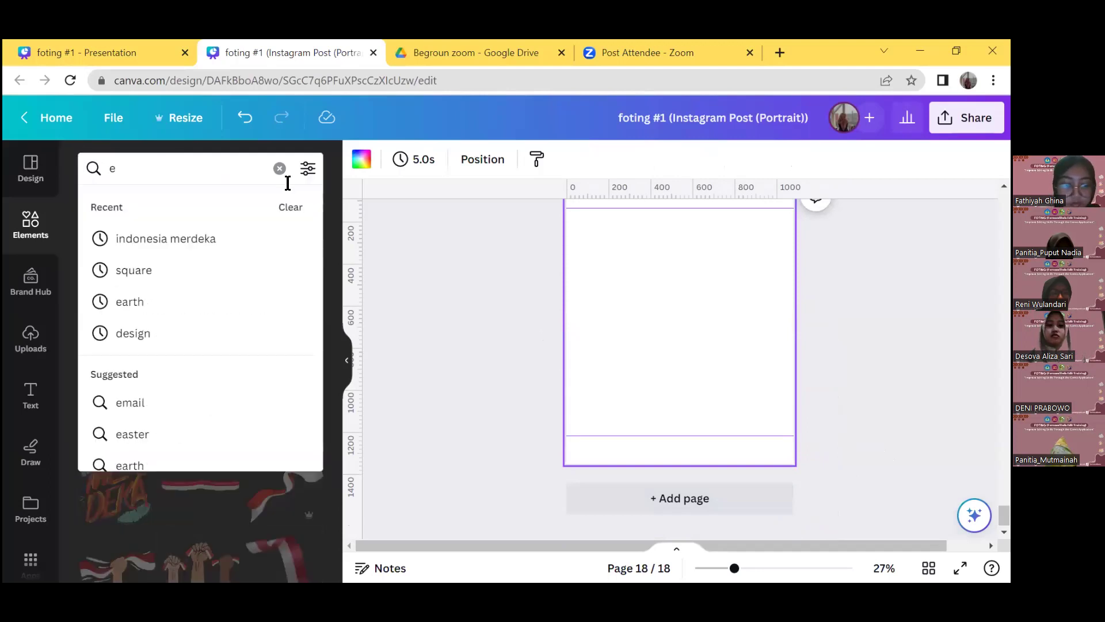
key(BackSpace)
text(aeste)
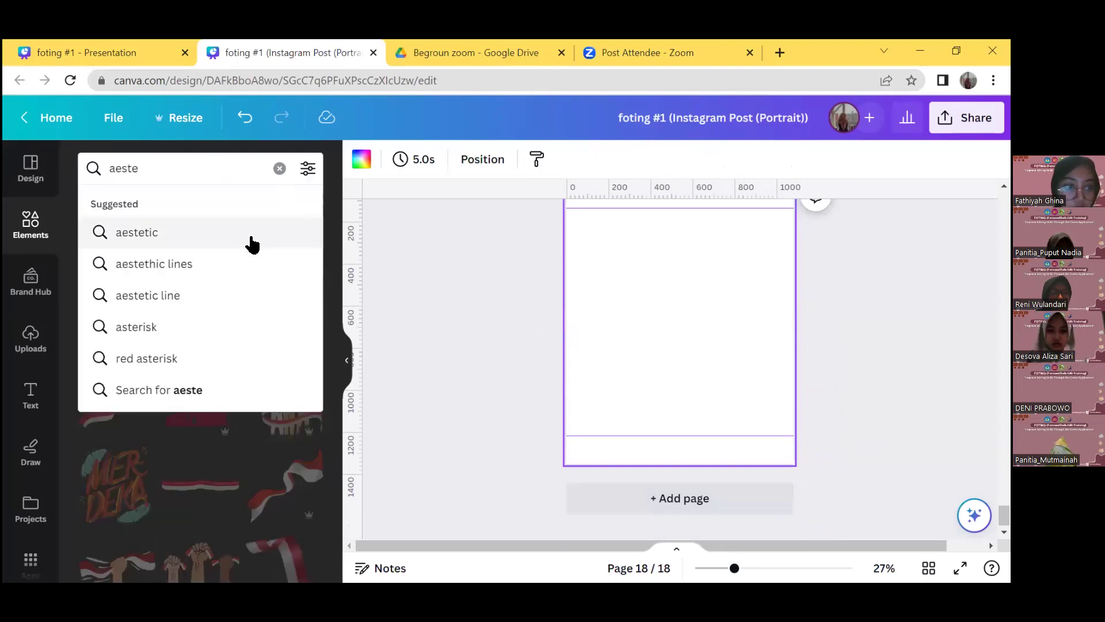
click(198, 233)
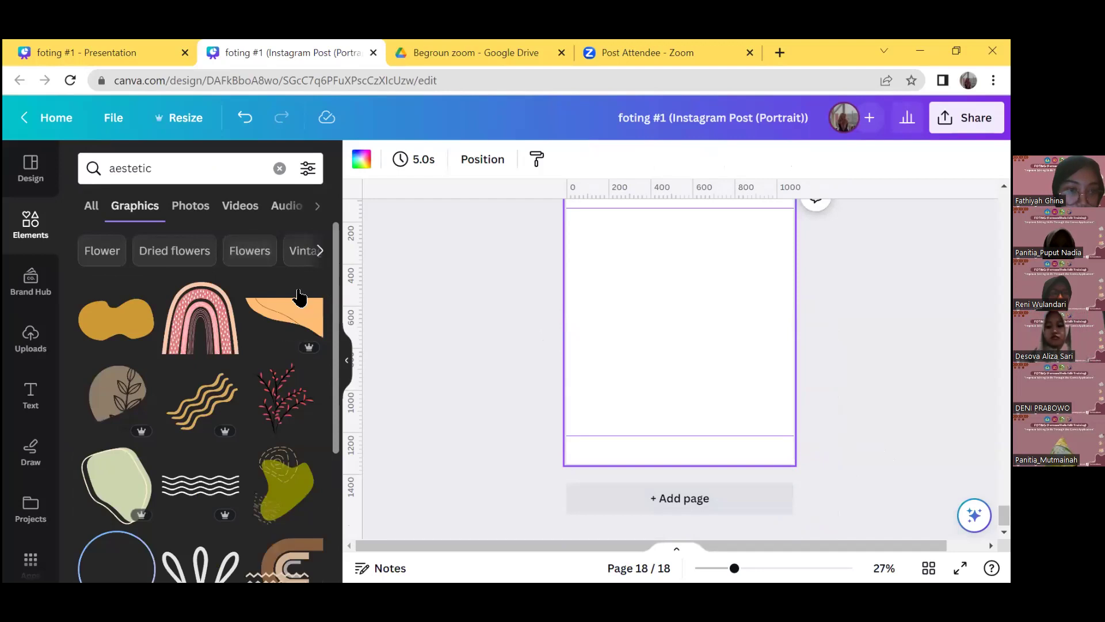
Step: Insert the pink organic rainbow graphic on page 18 to browse its creator's other elements, and delete the rainbow
click(202, 317)
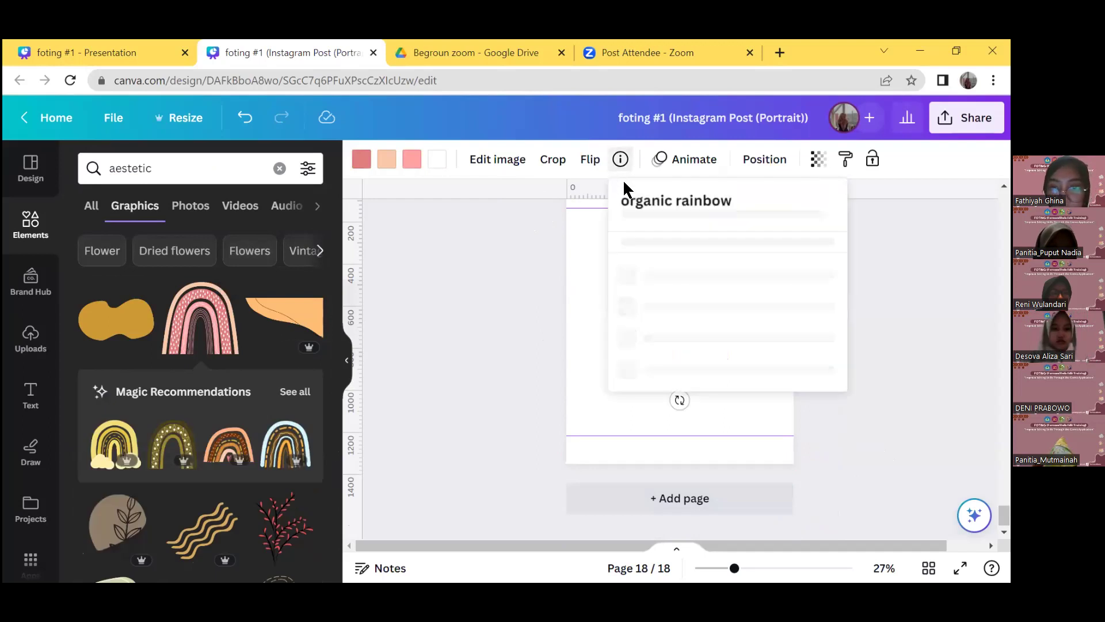
click(632, 234)
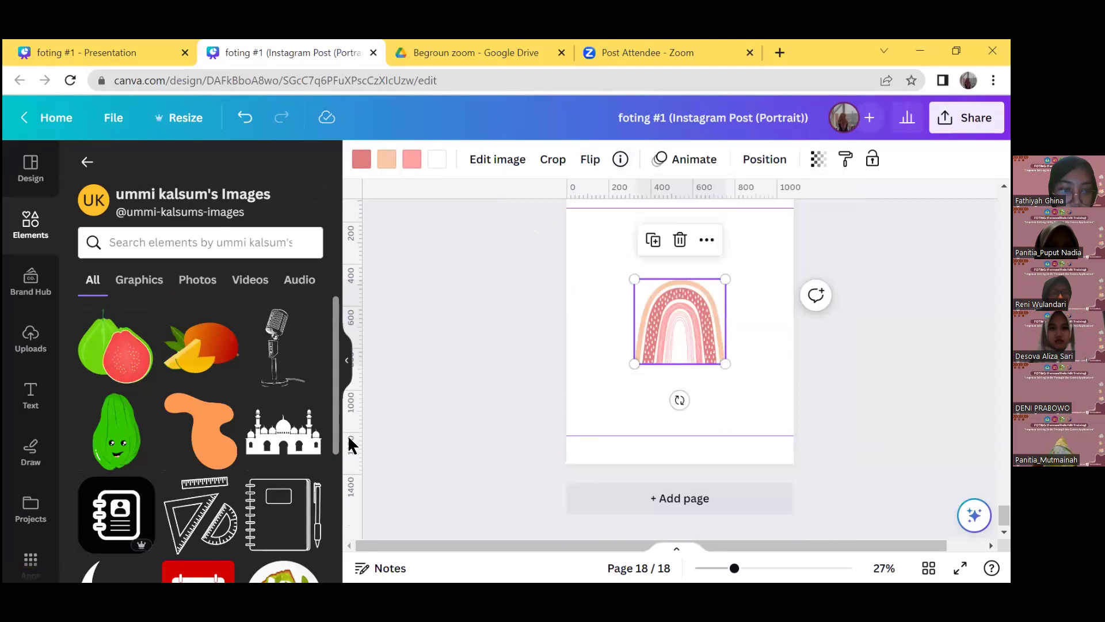
scroll(343, 547, down, 10)
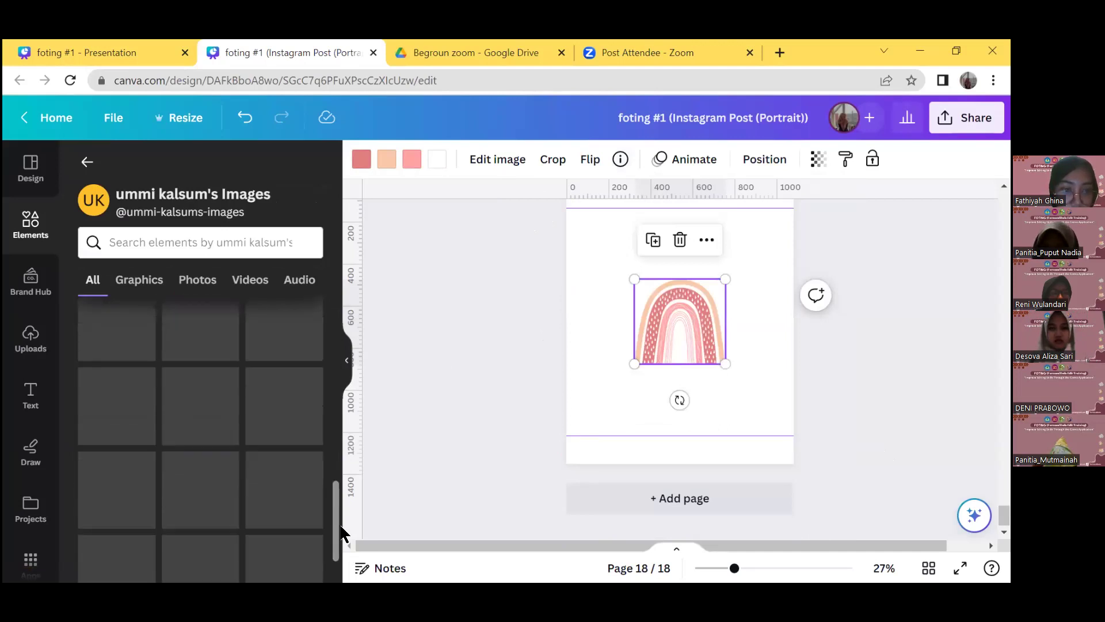
scroll(335, 567, down, 5)
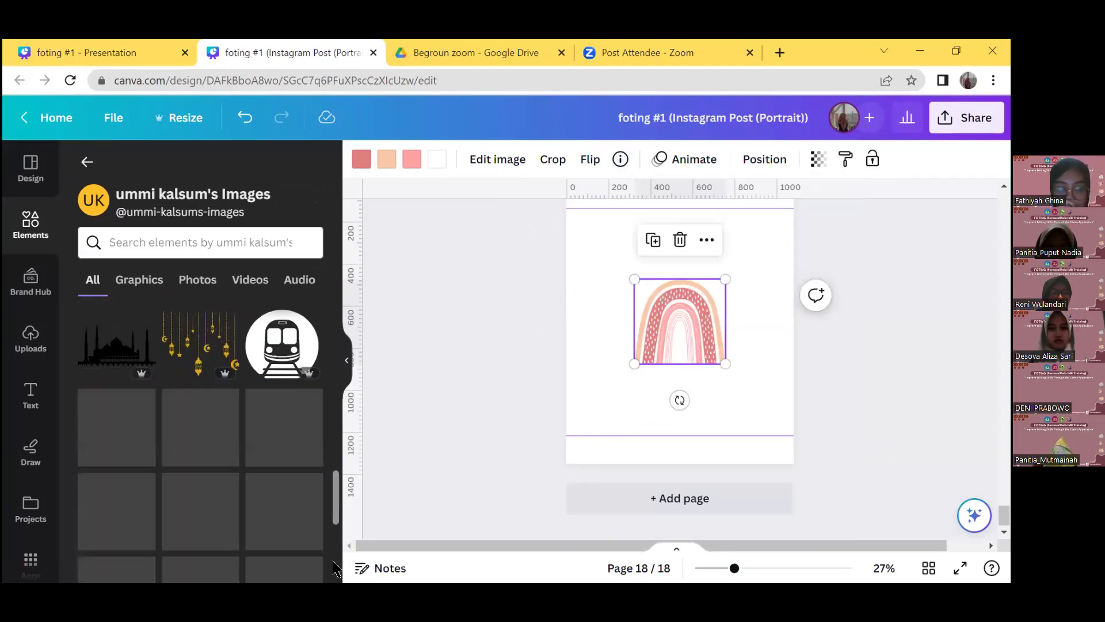
key(Delete)
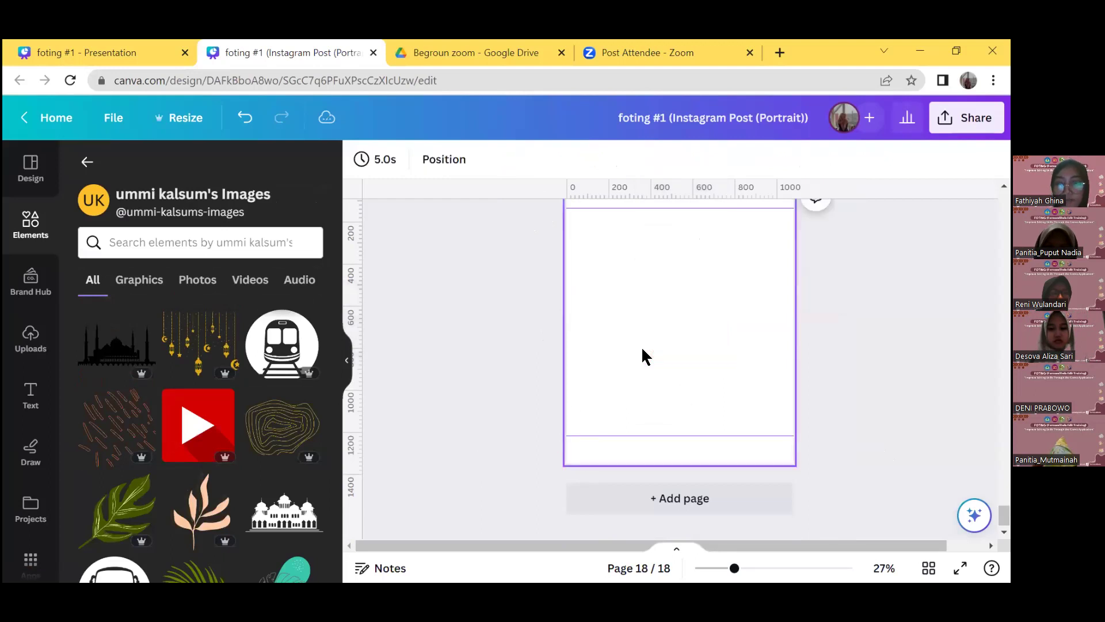
Step: Place the uploaded purple university academic calendar cover image on blank page 18
scroll(679, 345, up, 1)
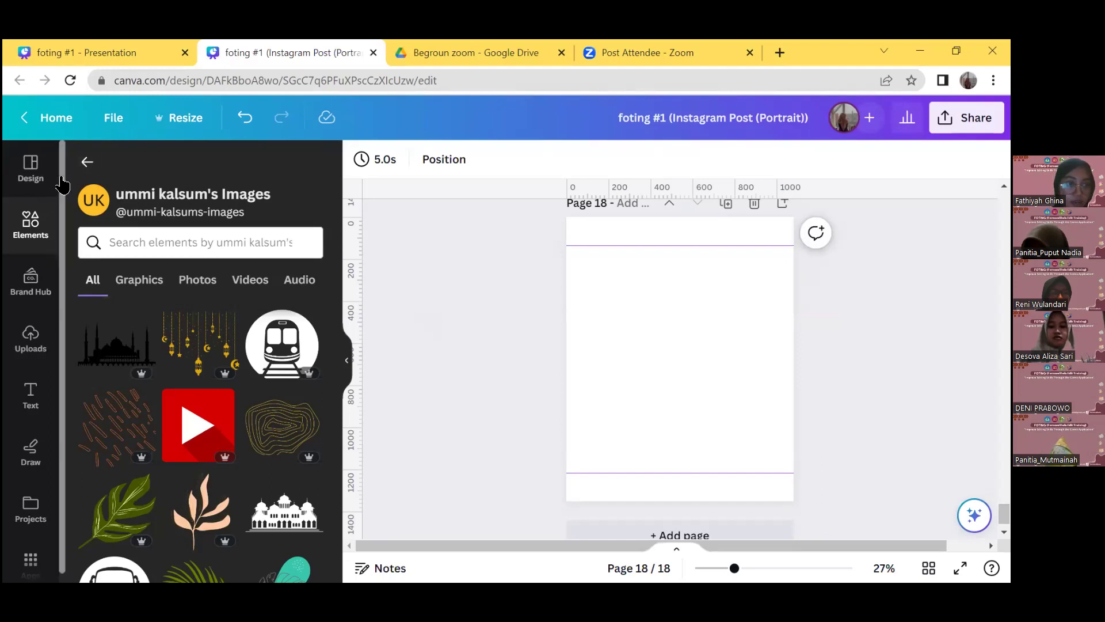
click(49, 216)
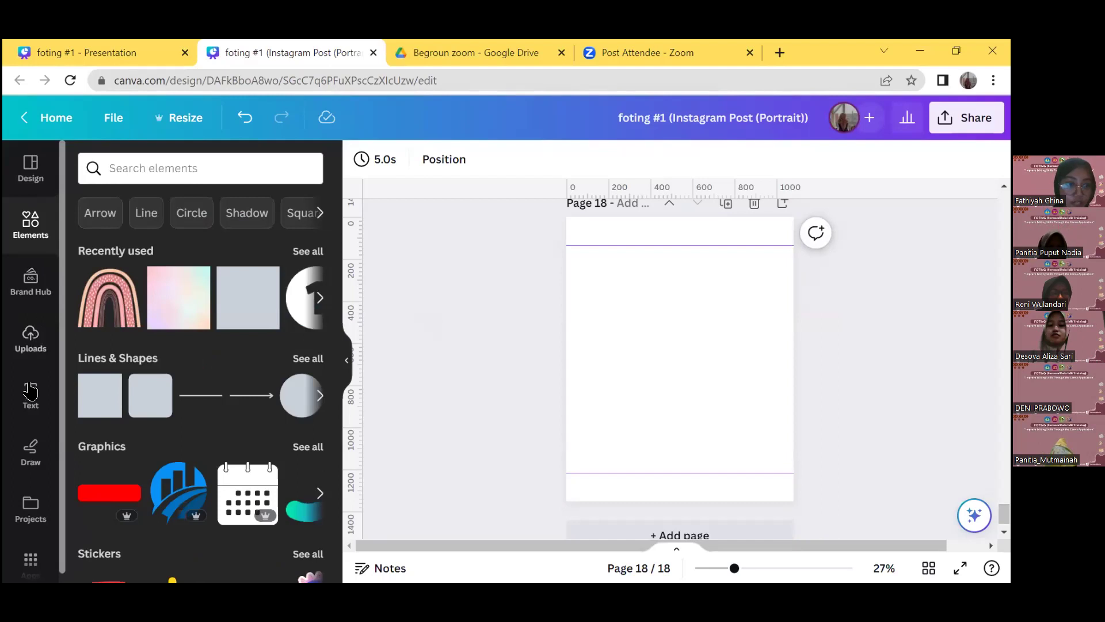
click(32, 346)
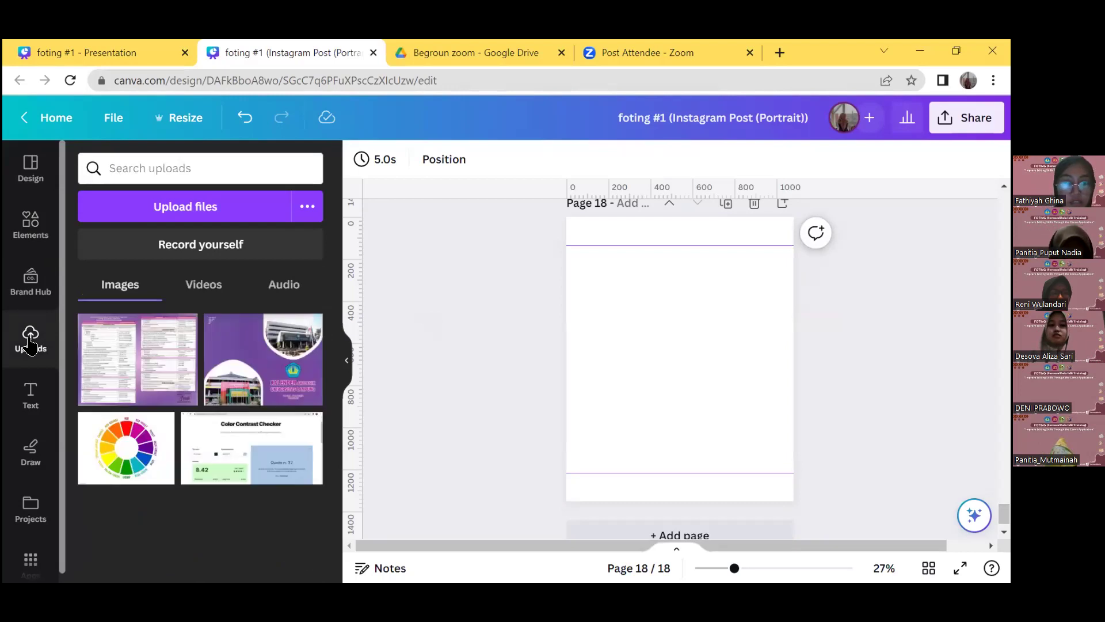
click(262, 367)
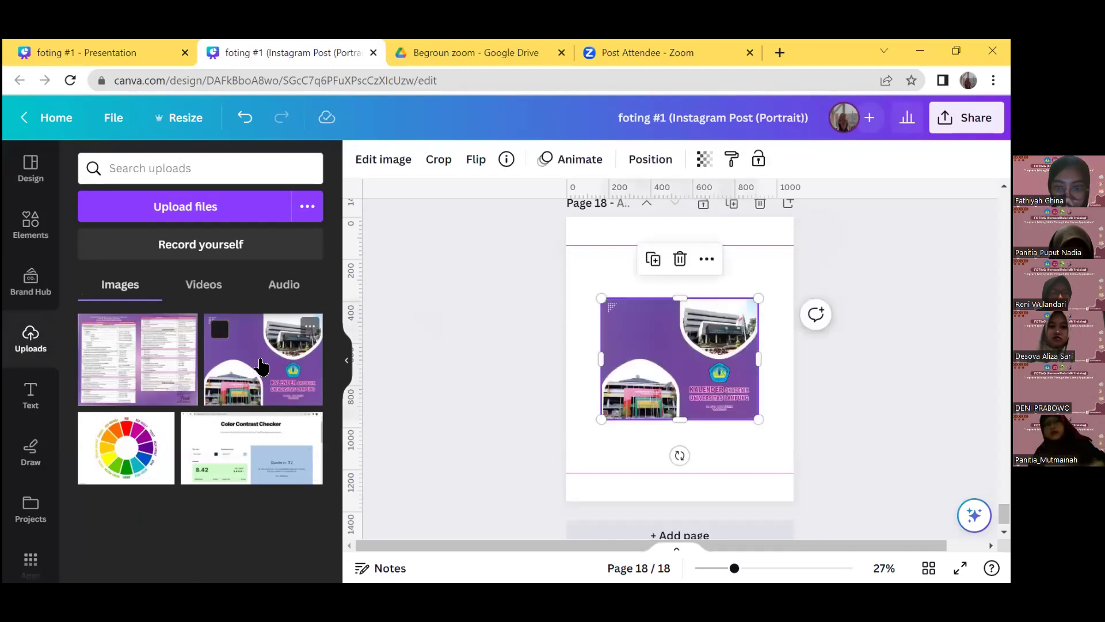
Step: Examine the effects and adjustments available for the calendar cover image, and switch to the new photo editor
click(384, 172)
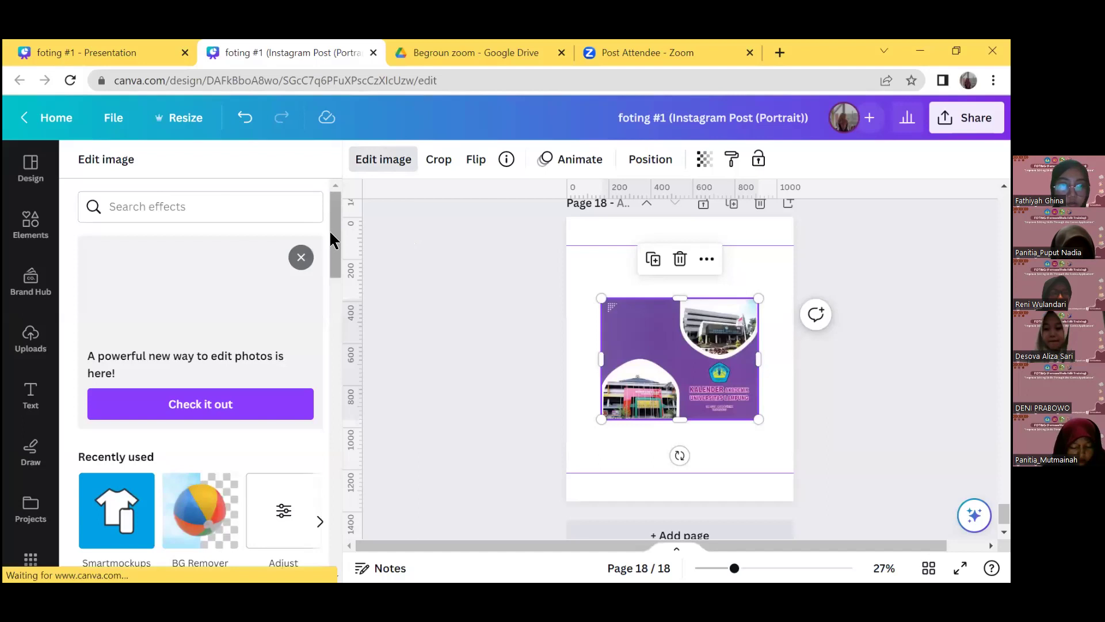
scroll(328, 268, down, 1)
scroll(329, 268, down, 1)
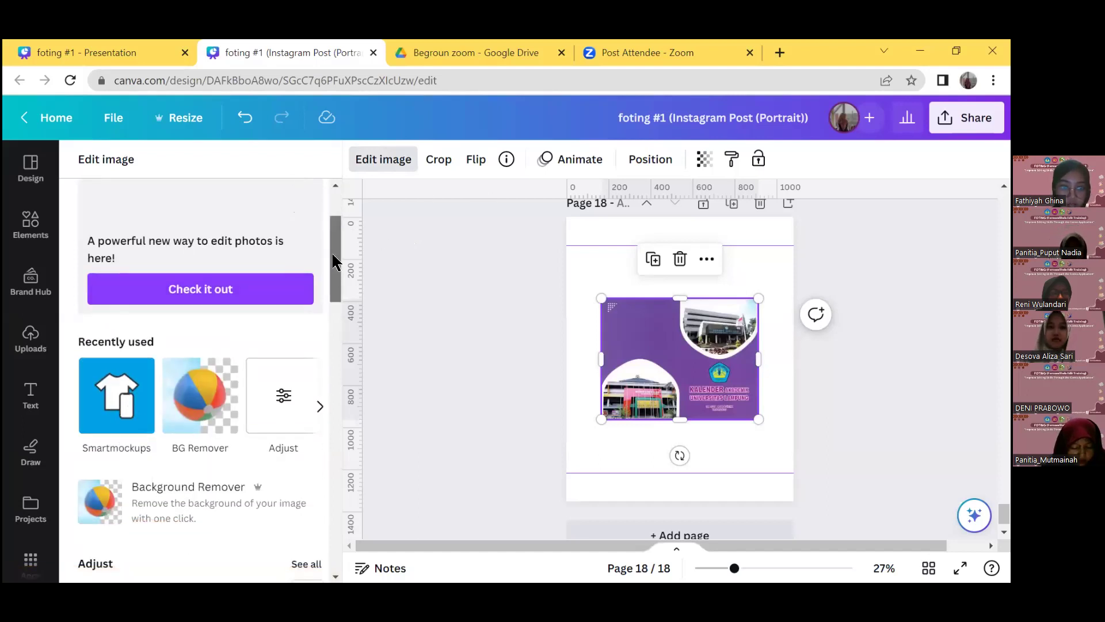
scroll(334, 274, down, 1)
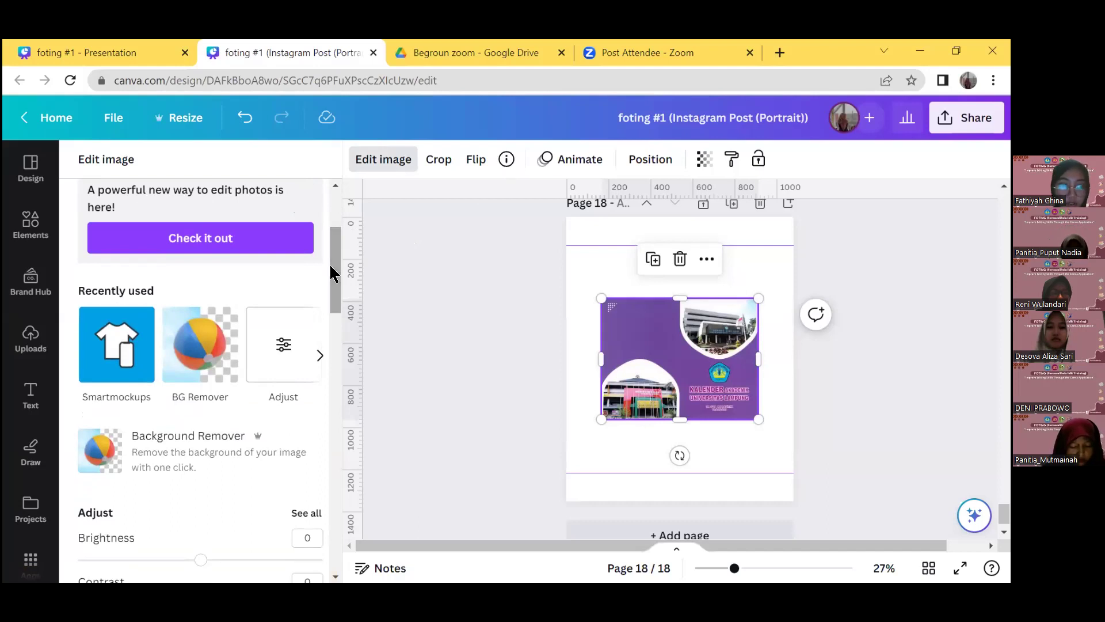
scroll(336, 262, down, 3)
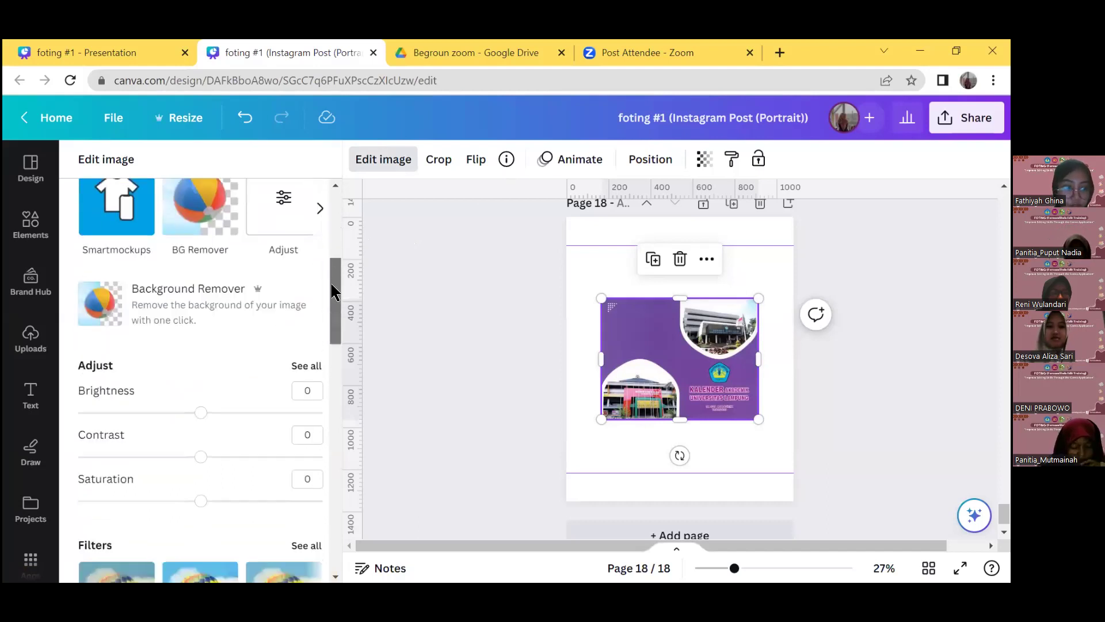
scroll(334, 190, up, 5)
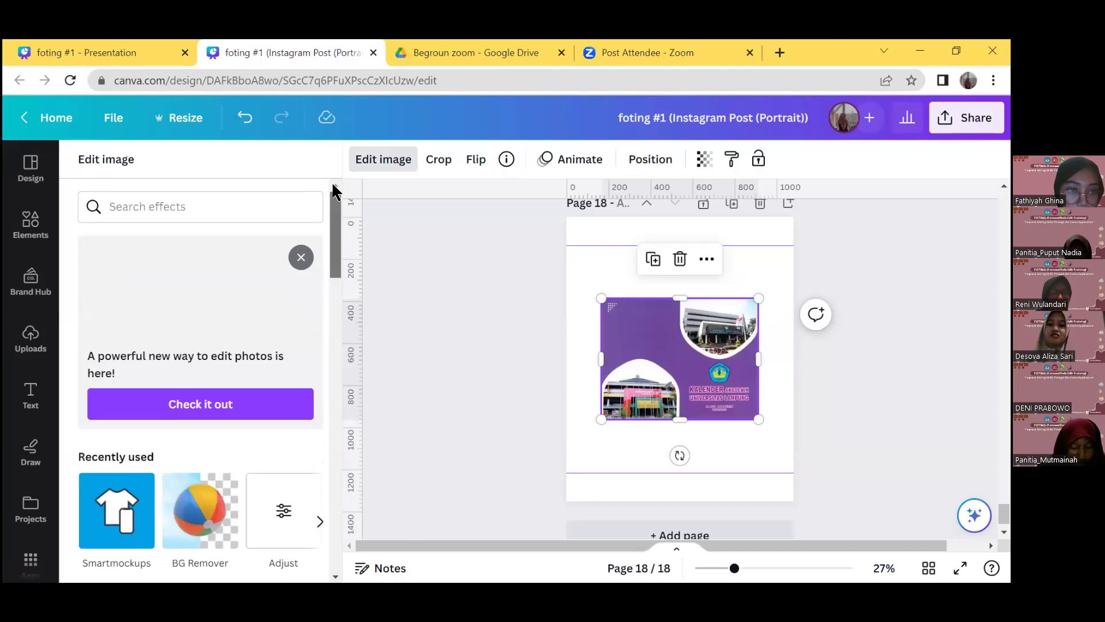
click(228, 408)
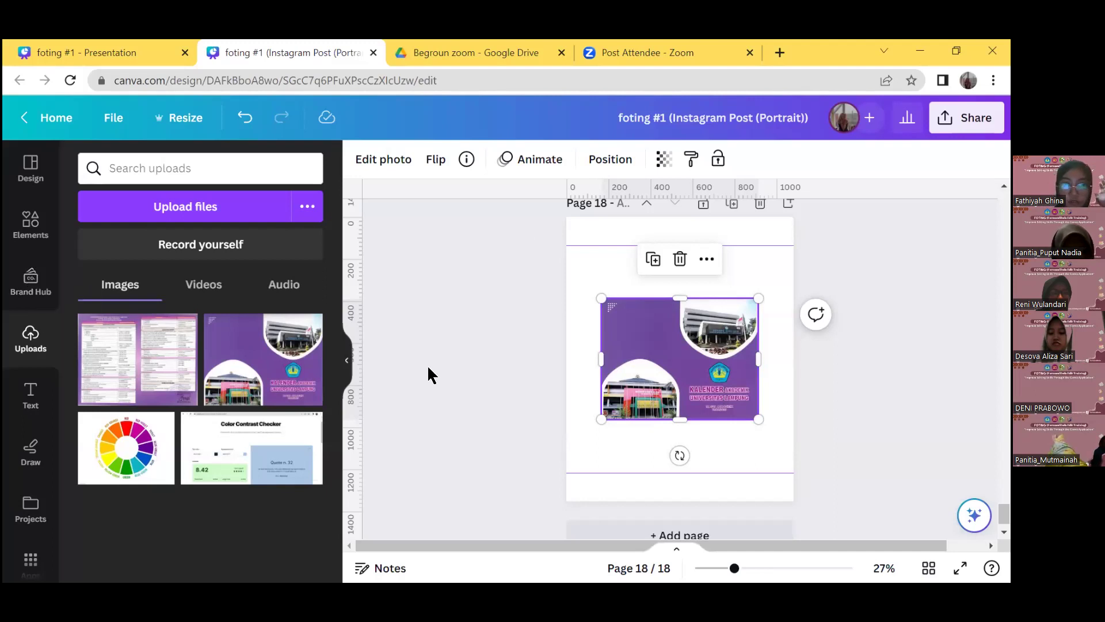
Step: Try to open the Mockups app for the calendar cover image on page 18
click(385, 212)
click(619, 313)
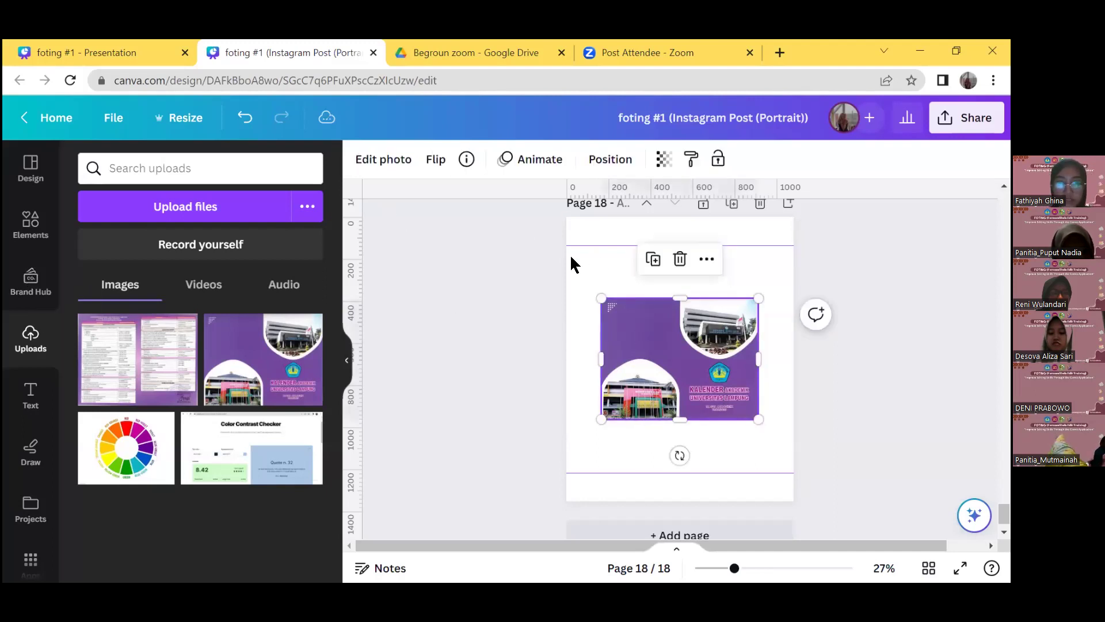
click(383, 159)
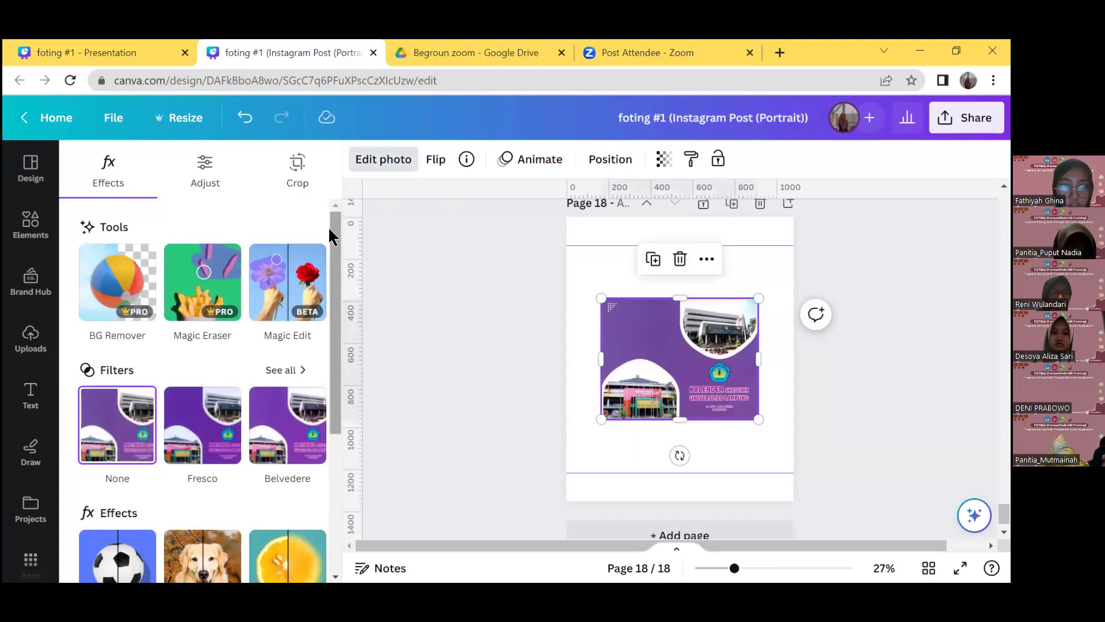
drag(329, 230, 345, 432)
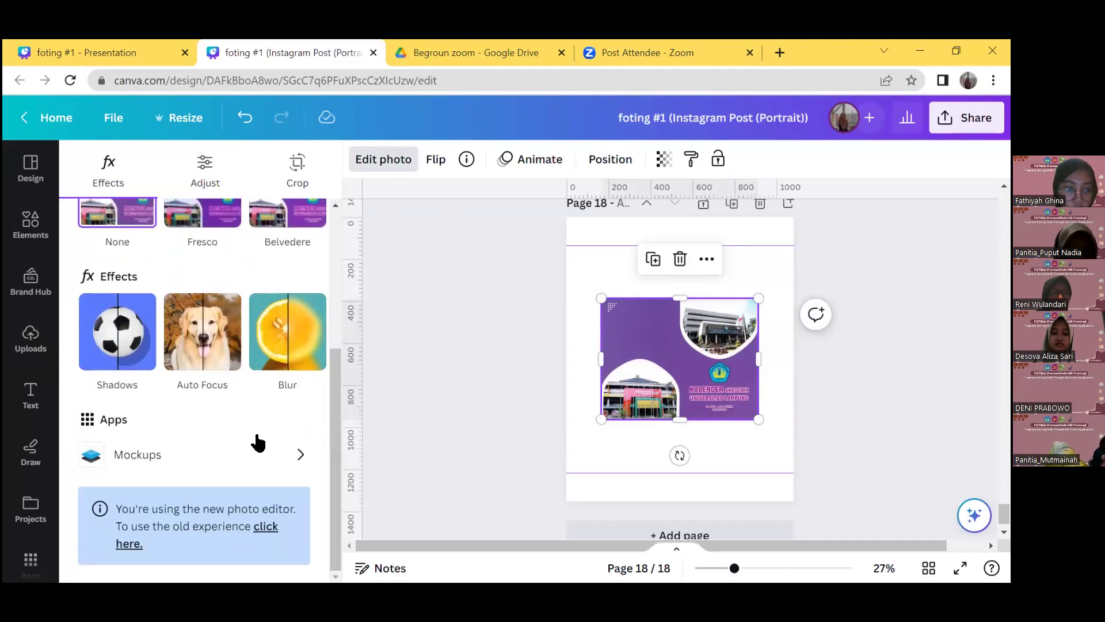
click(237, 459)
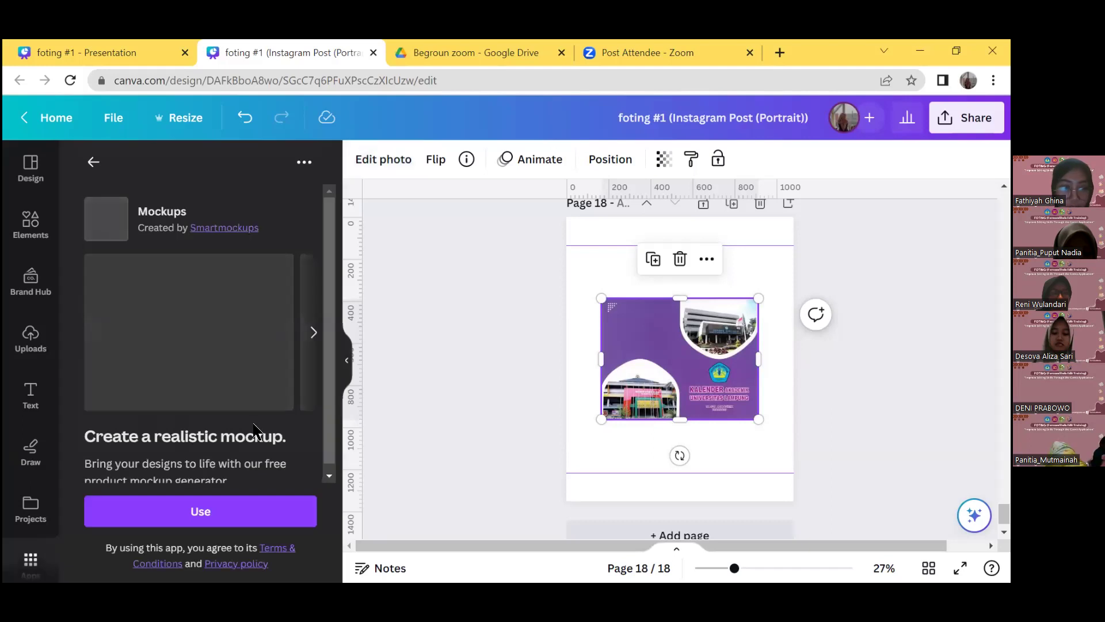
click(454, 332)
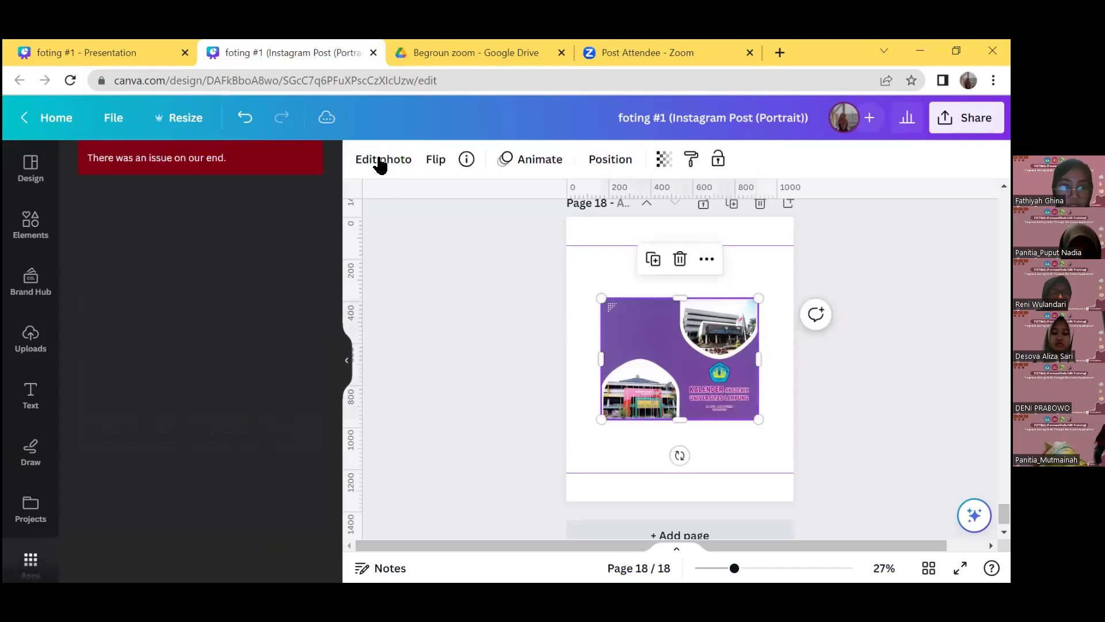
Step: Revert the design from the new photo editor to the old photo editor
click(380, 161)
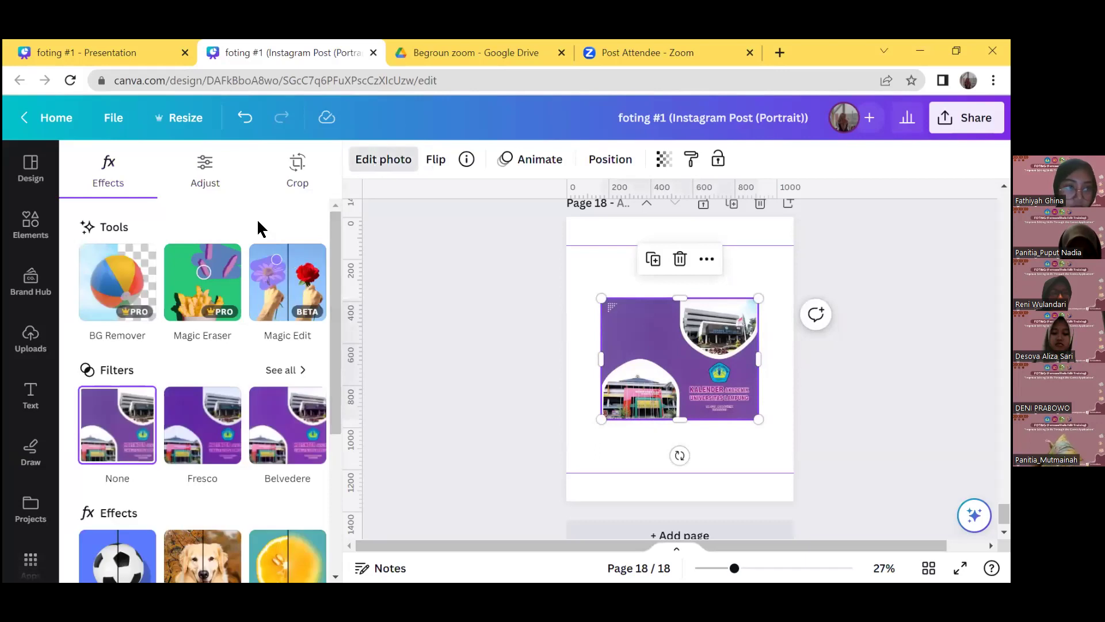
drag(338, 264, 338, 464)
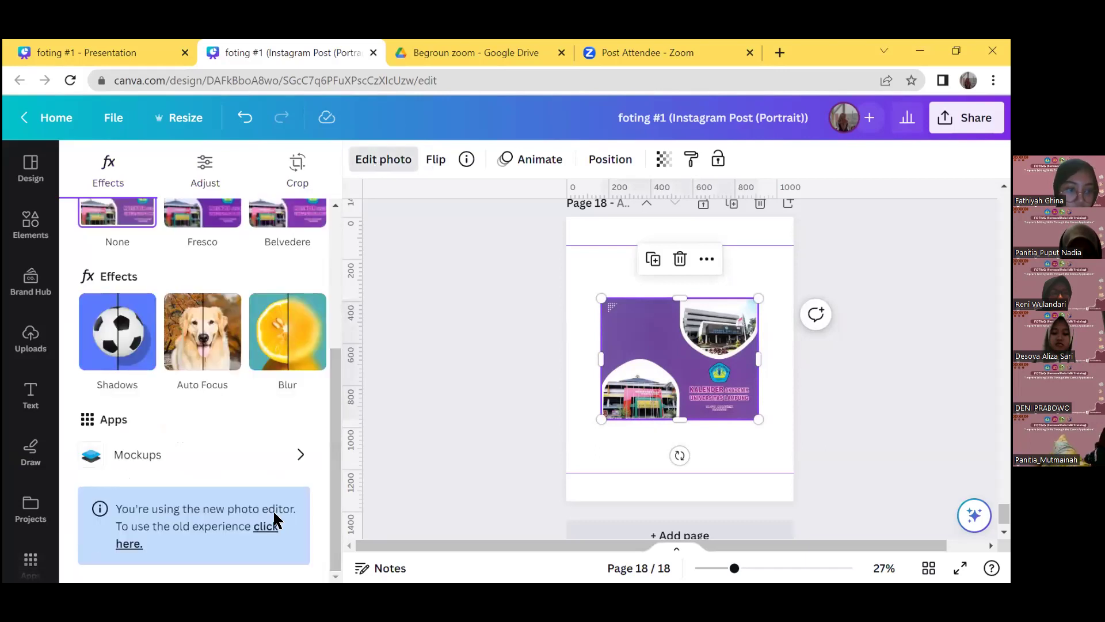
mouse_move(332, 476)
mouse_down()
mouse_move(333, 346)
mouse_move(337, 489)
mouse_up()
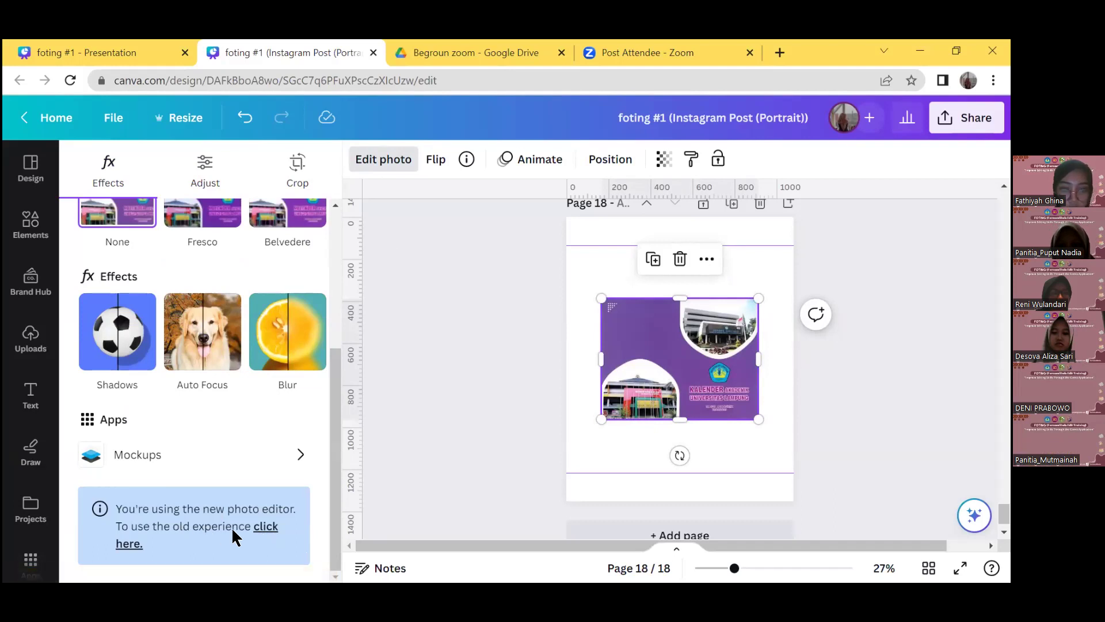
click(270, 534)
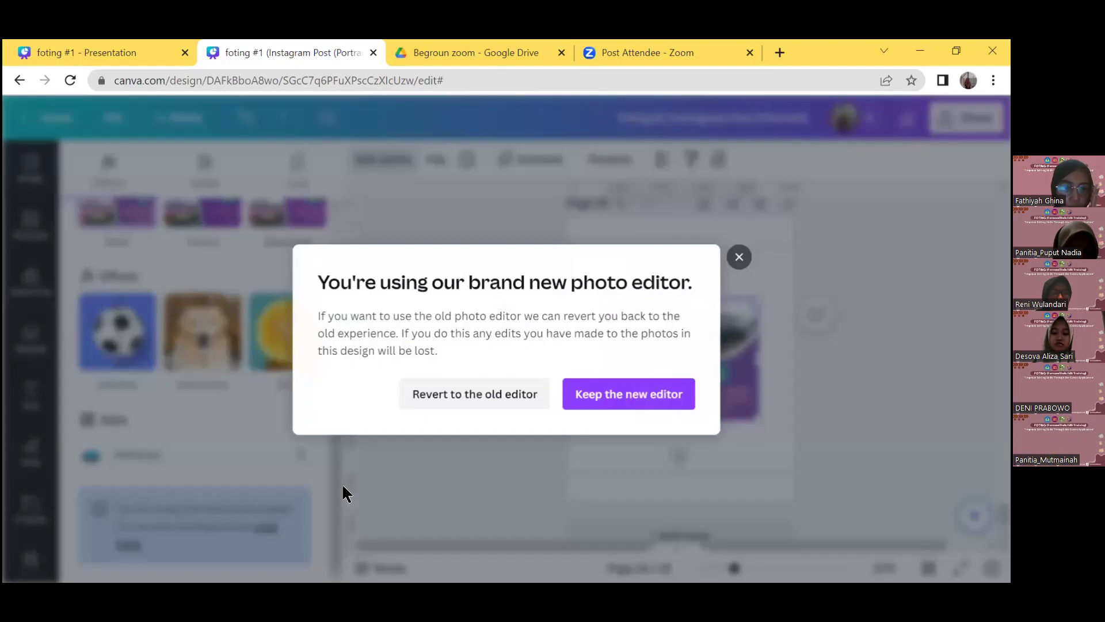
click(485, 400)
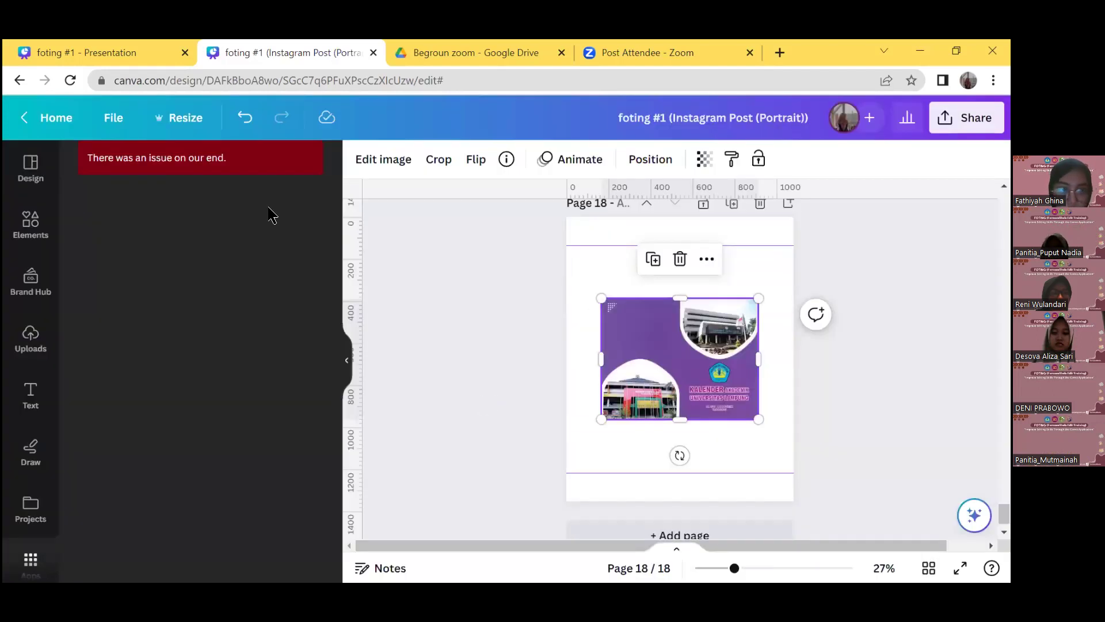
click(398, 412)
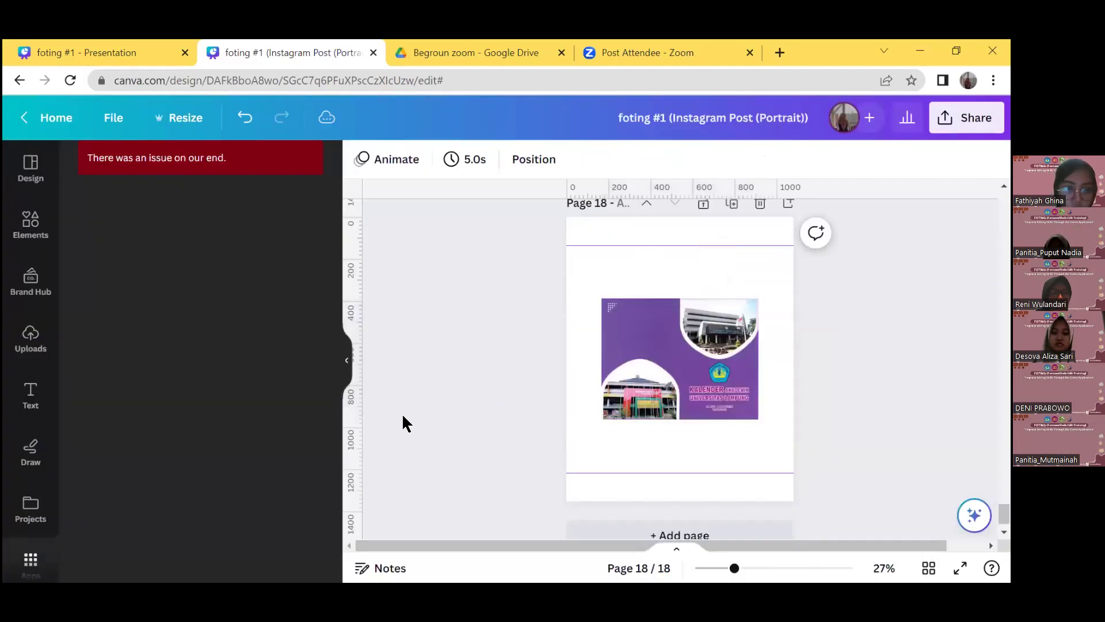
click(343, 366)
Step: Apply the Desktop 12 design from Smartmockups to the calendar cover image on page 18
click(495, 357)
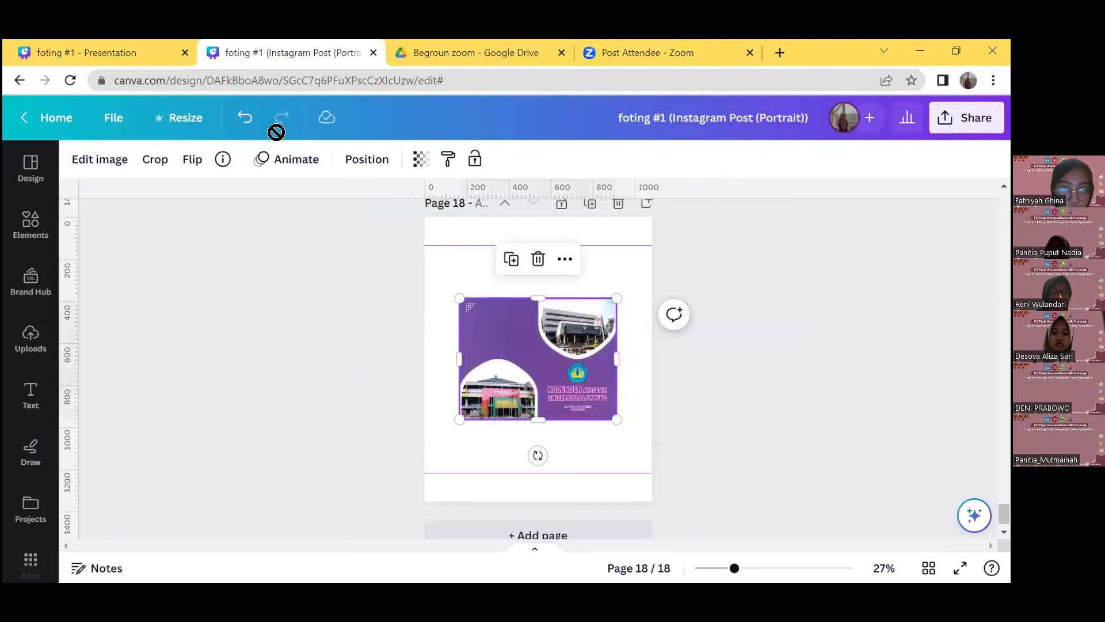
click(99, 159)
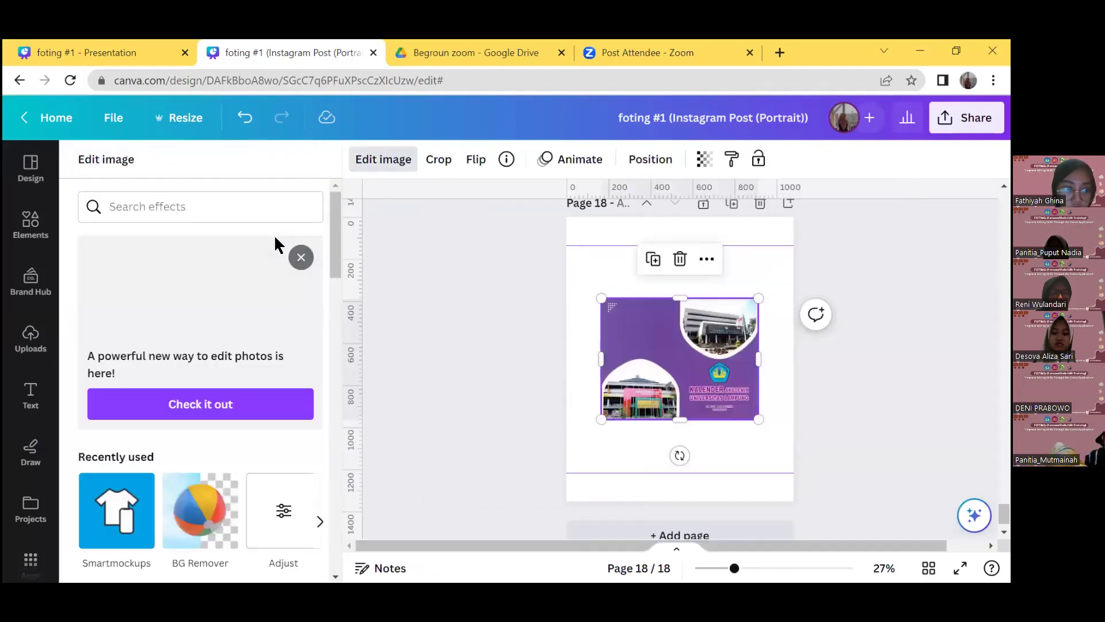
scroll(301, 306, down, 3)
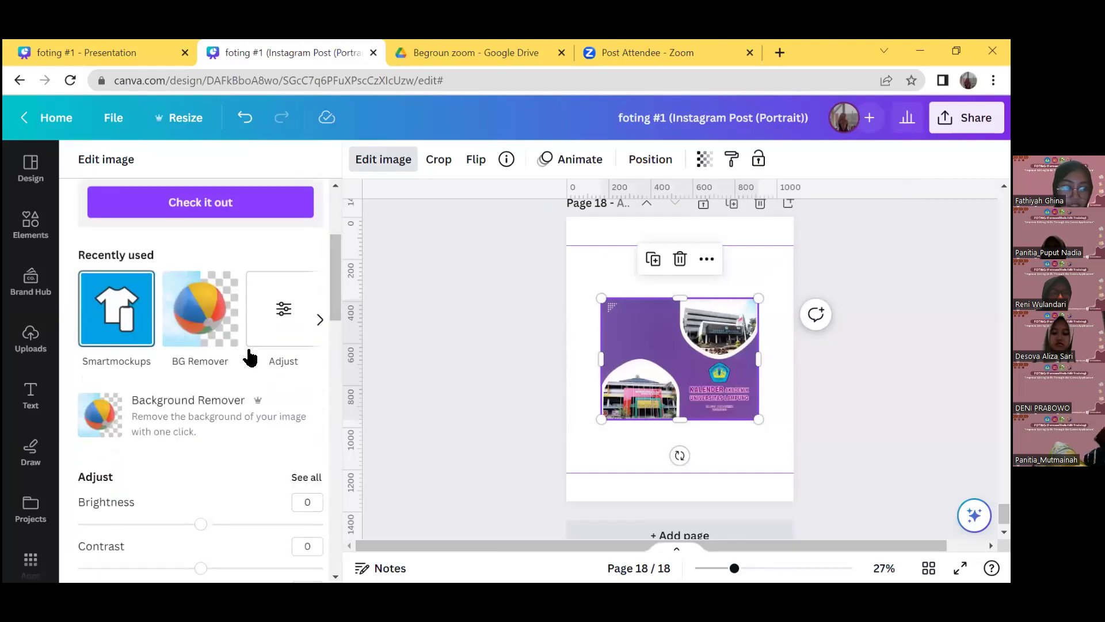
drag(336, 212, 331, 218)
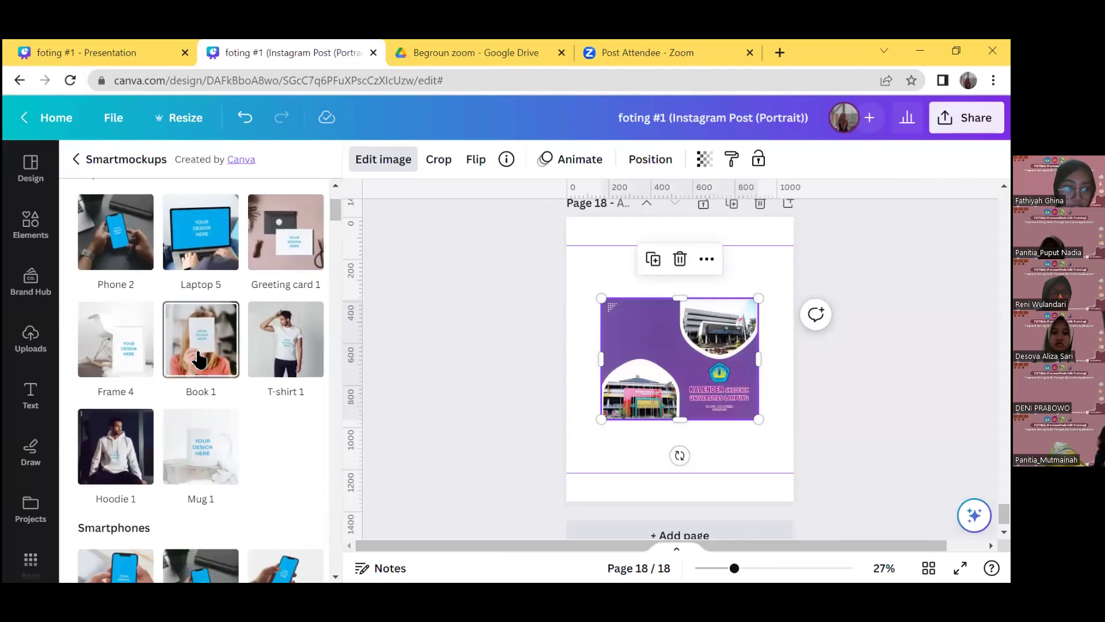
scroll(322, 287, down, 10)
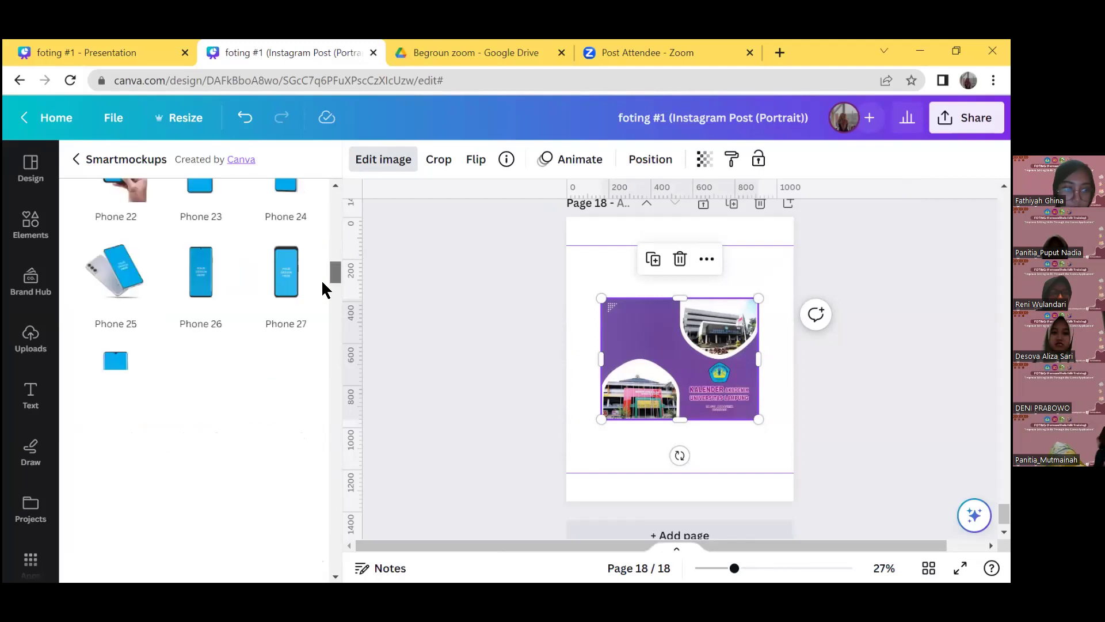
scroll(320, 282, up, 2)
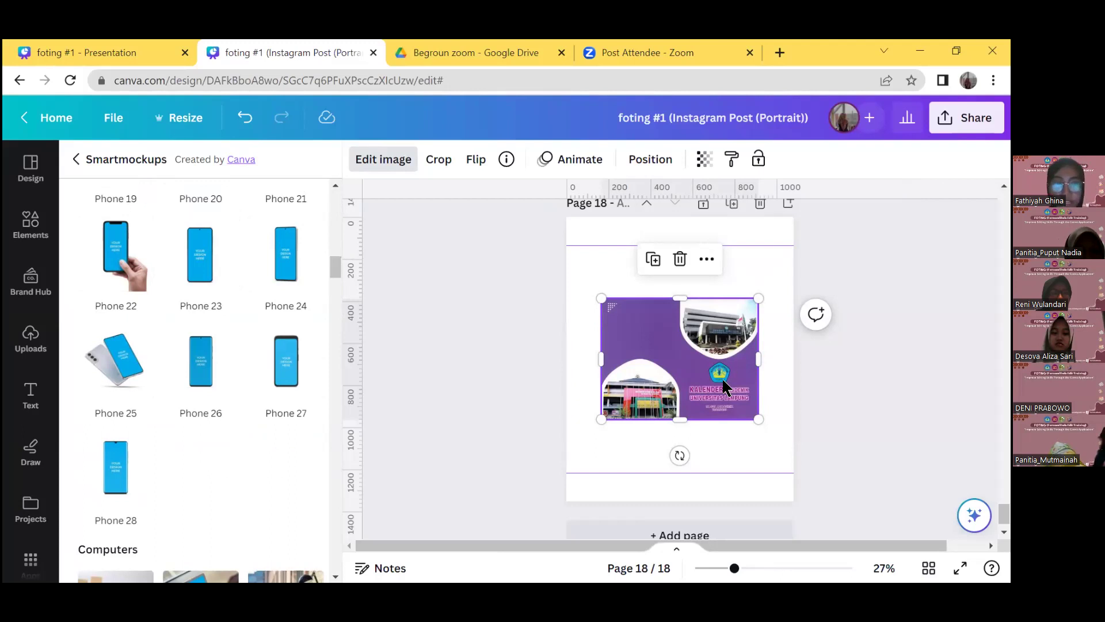
mouse_move(338, 279)
mouse_down()
mouse_move(336, 320)
mouse_move(335, 291)
mouse_up()
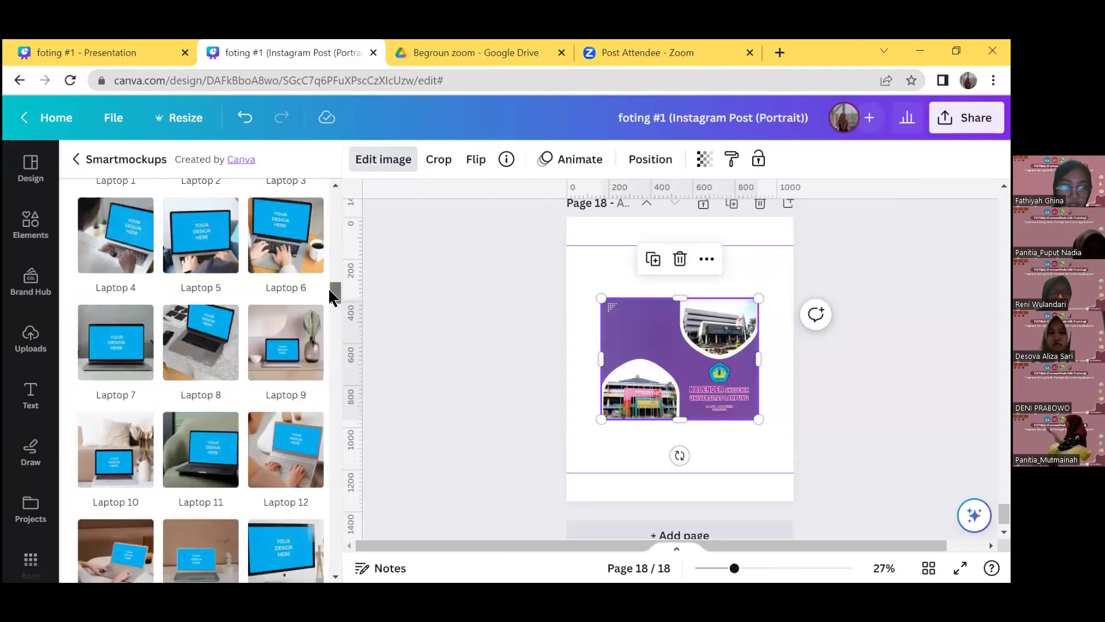
mouse_move(329, 292)
mouse_down()
mouse_move(333, 309)
mouse_move(334, 279)
mouse_up()
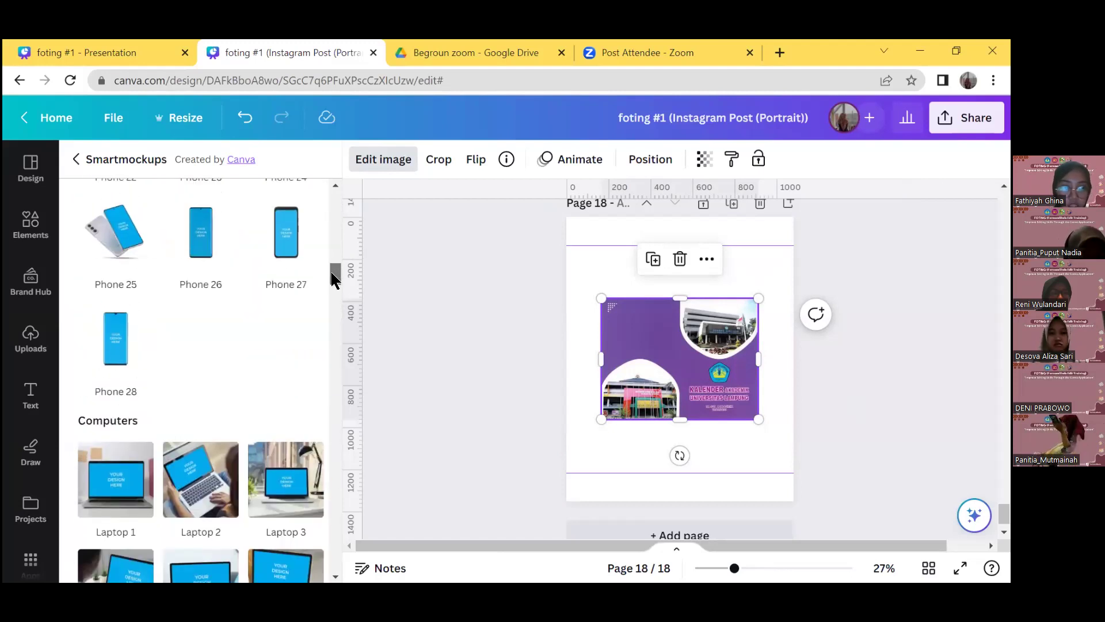
scroll(336, 284, down, 5)
scroll(339, 340, down, 10)
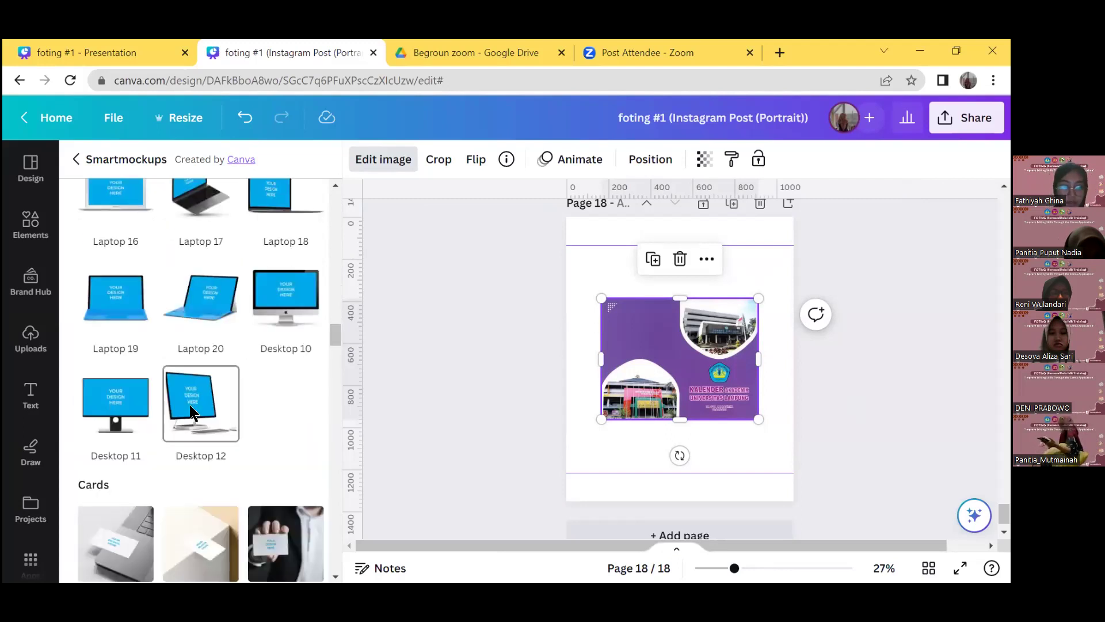
click(192, 412)
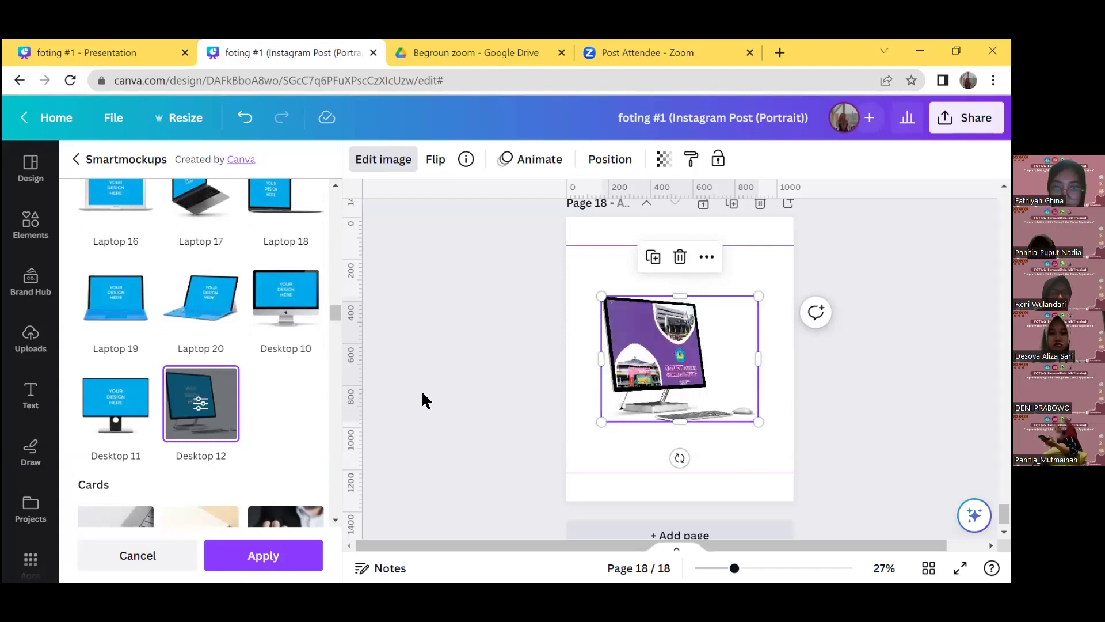
click(315, 549)
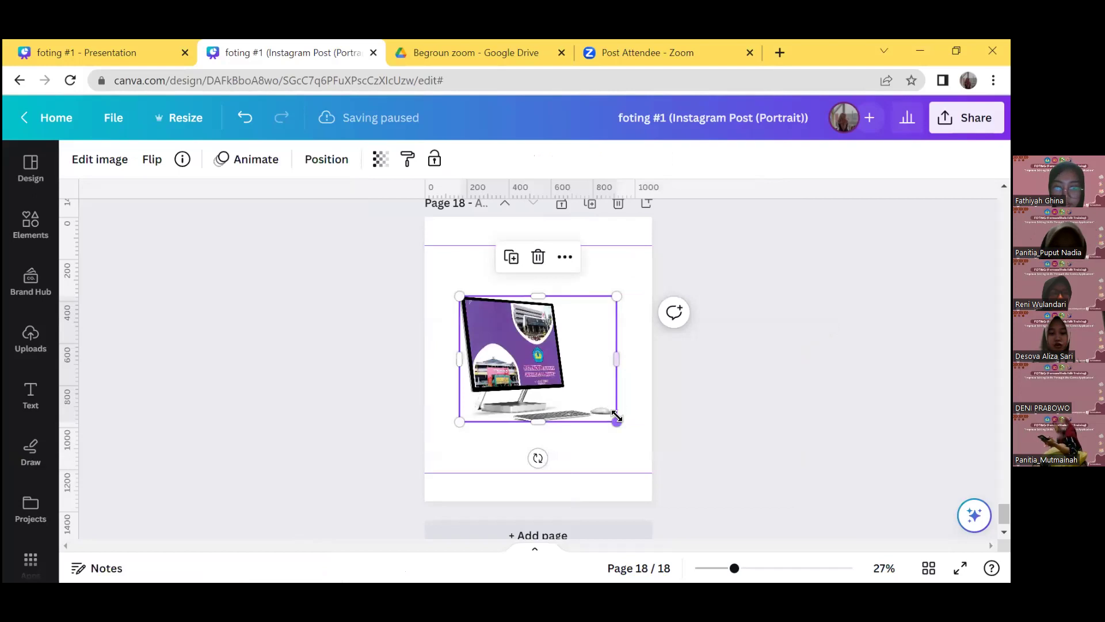
Step: Shrink the desktop mockup and move it to the left side of page 18
drag(580, 397, 580, 394)
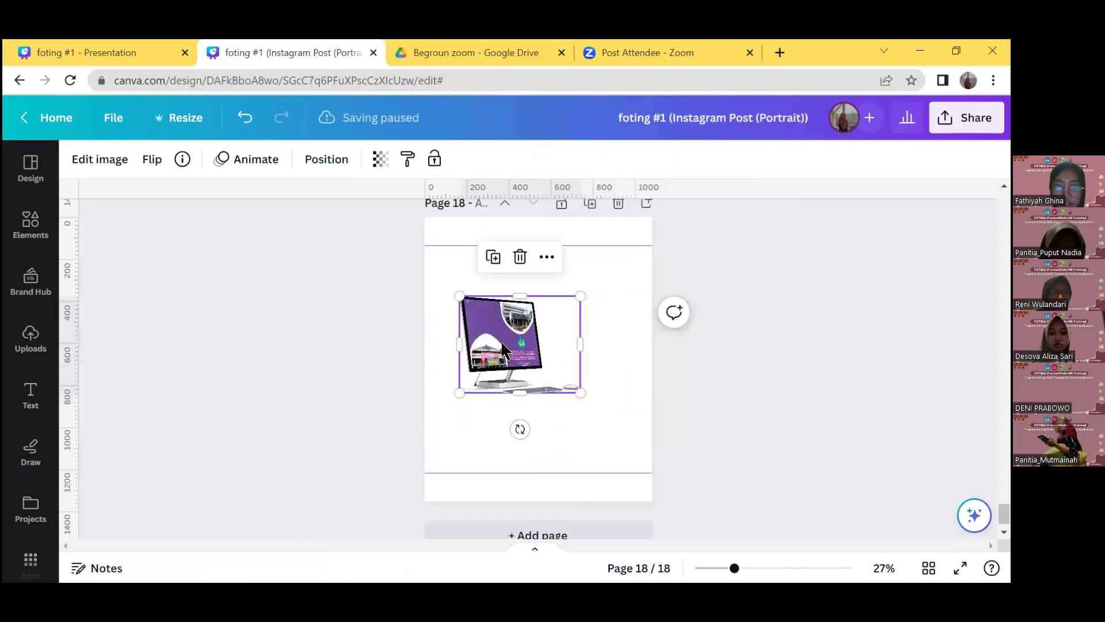
drag(517, 337, 493, 346)
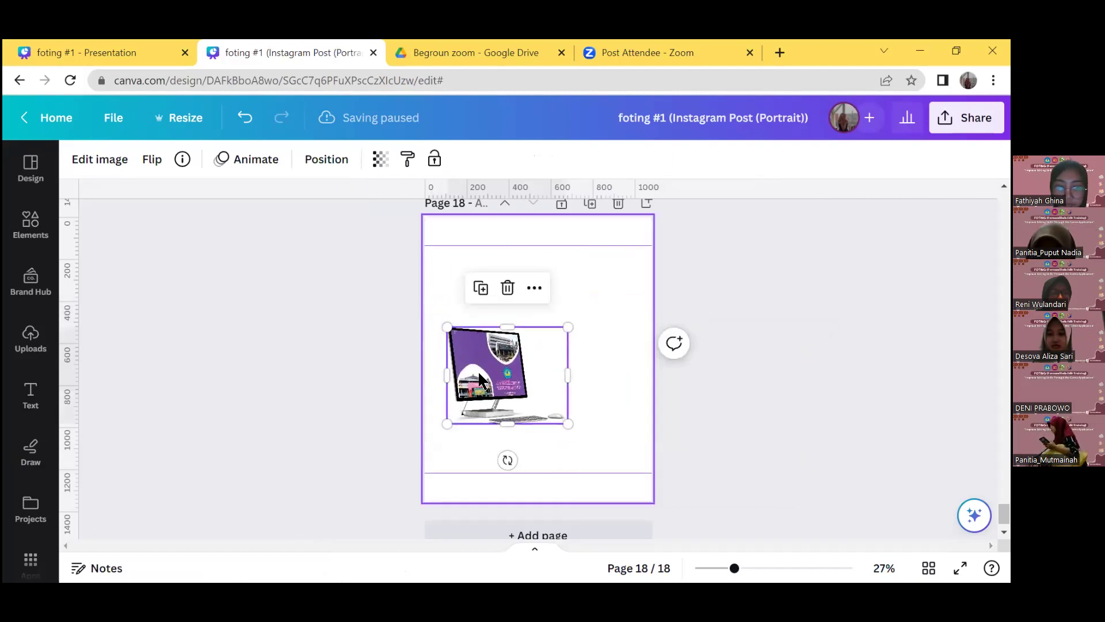
drag(479, 380, 467, 357)
click(353, 343)
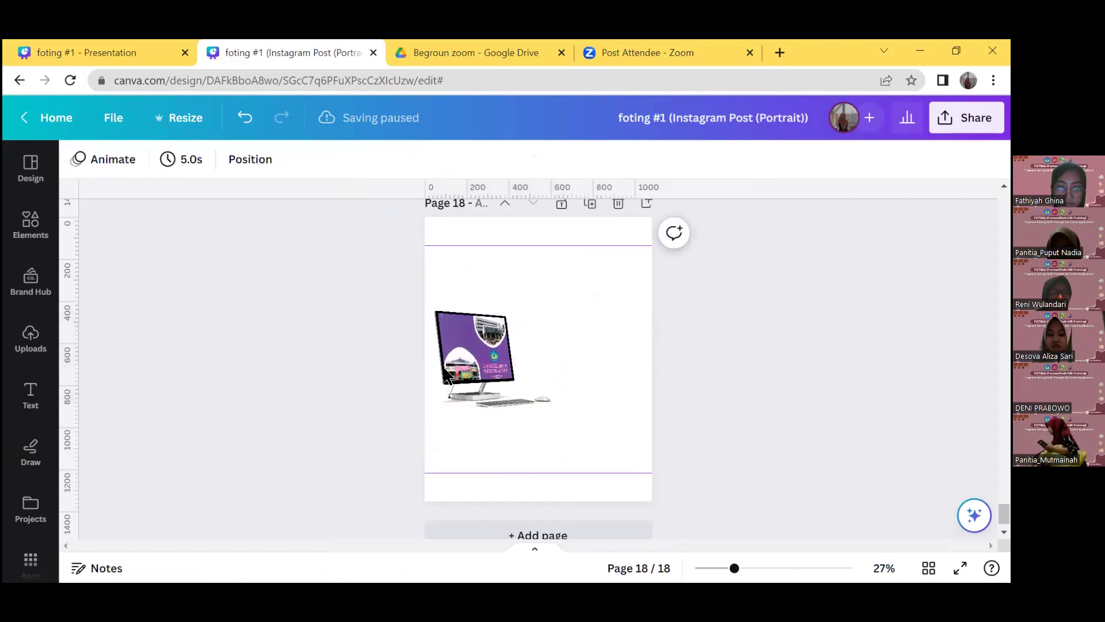
Step: Add a default heading to page 18 and place it at the upper right of the desktop mockup
drag(735, 569, 754, 572)
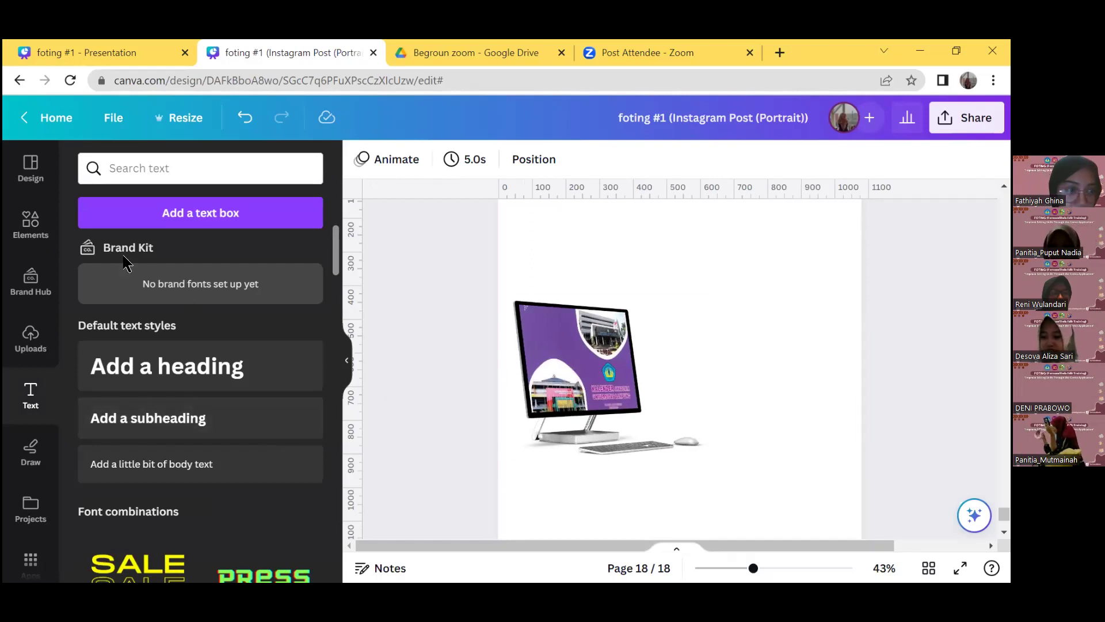
click(172, 395)
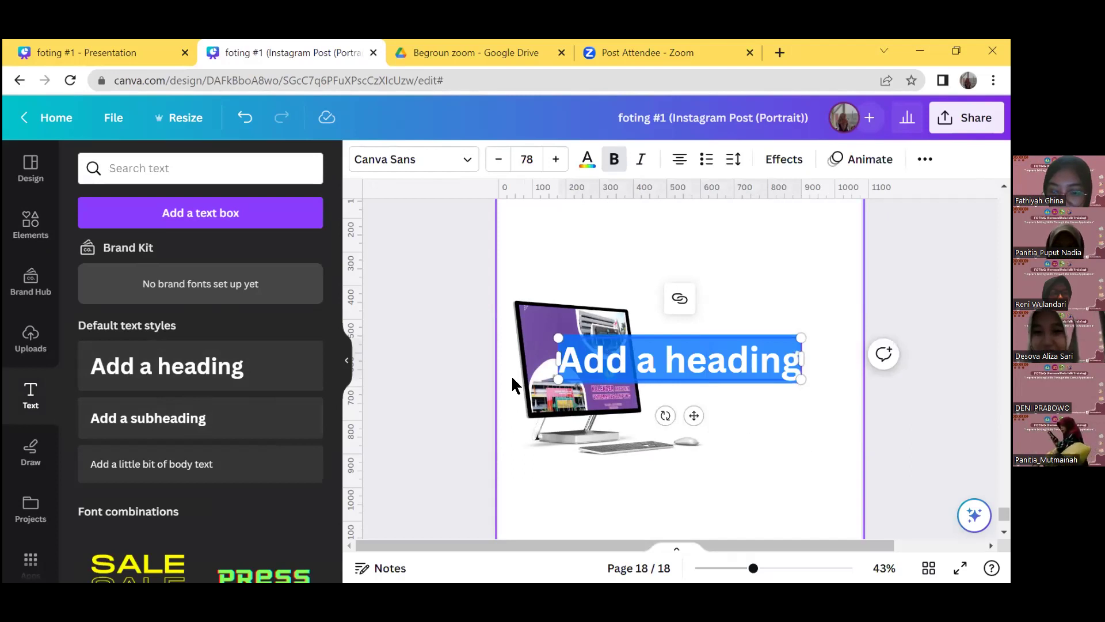
click(420, 374)
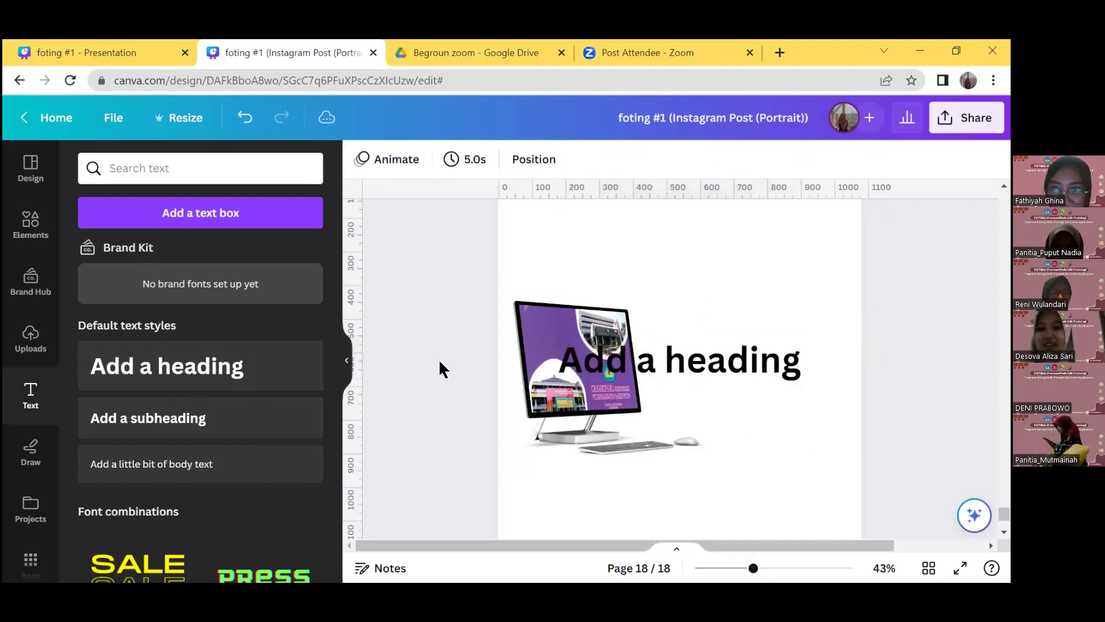
drag(774, 363, 825, 304)
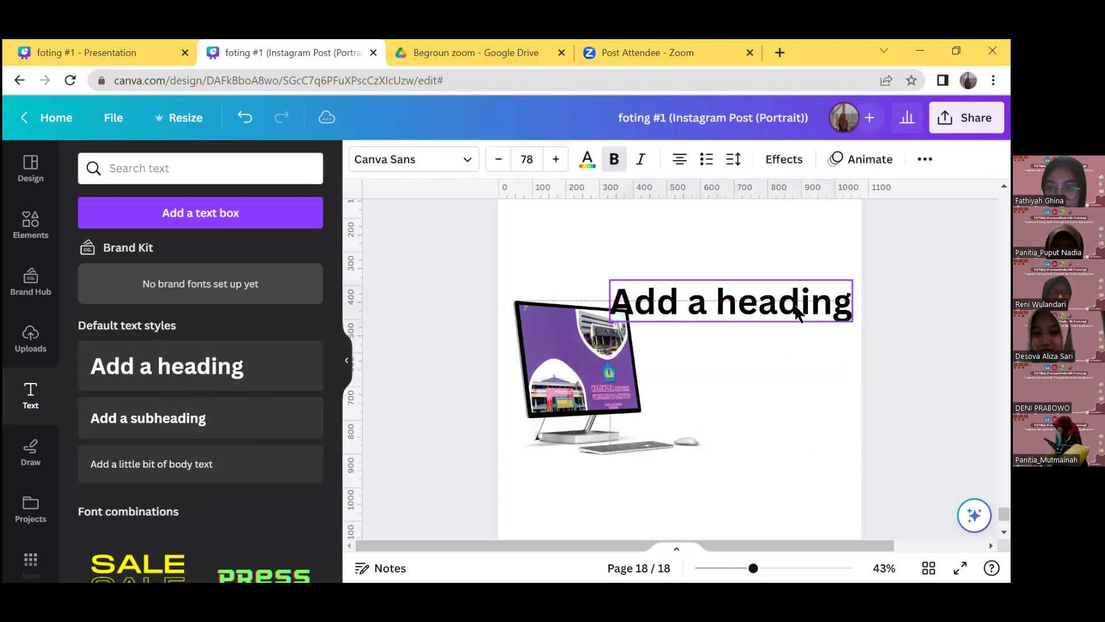
Step: Reduce the heading's font size to 61
click(499, 160)
click(499, 160)
click(498, 160)
click(499, 160)
click(499, 160)
click(498, 160)
click(499, 160)
click(499, 160)
click(498, 160)
click(499, 161)
click(499, 160)
click(498, 160)
click(498, 160)
click(498, 160)
click(499, 160)
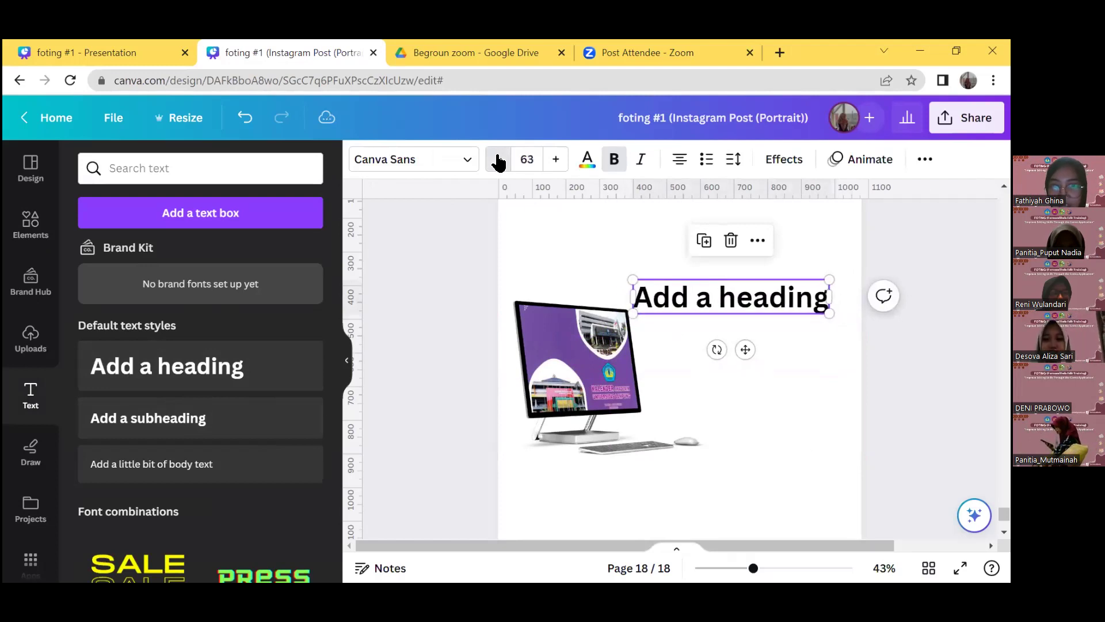
click(499, 160)
click(499, 160)
Step: Replace the heading's placeholder text with "KALENDER AKADEMIK"
double_click(777, 298)
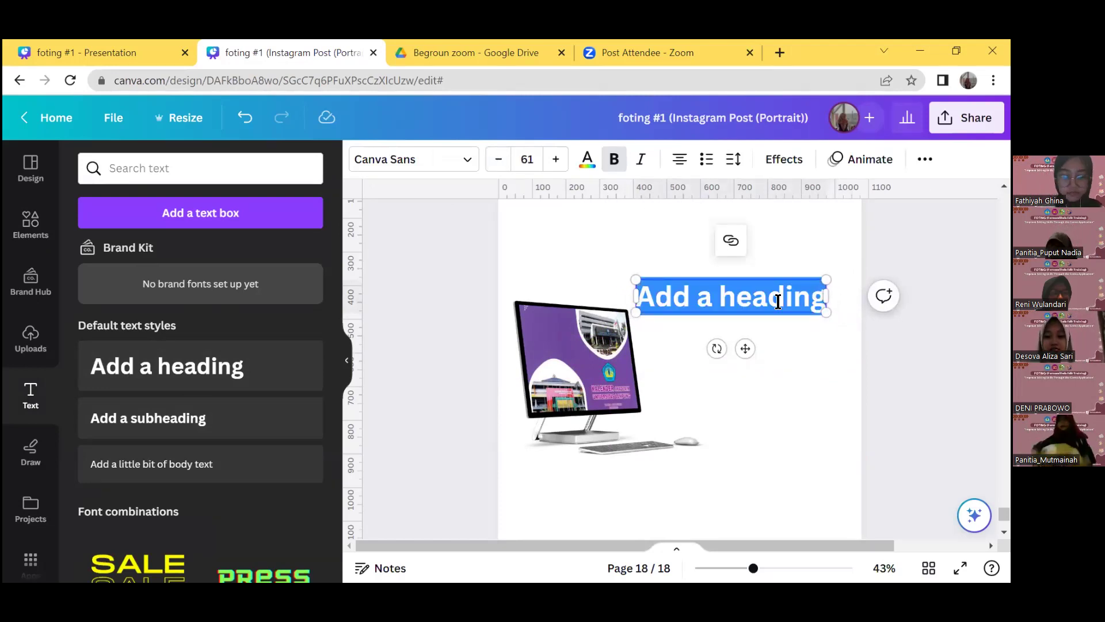
text(KALENDER)
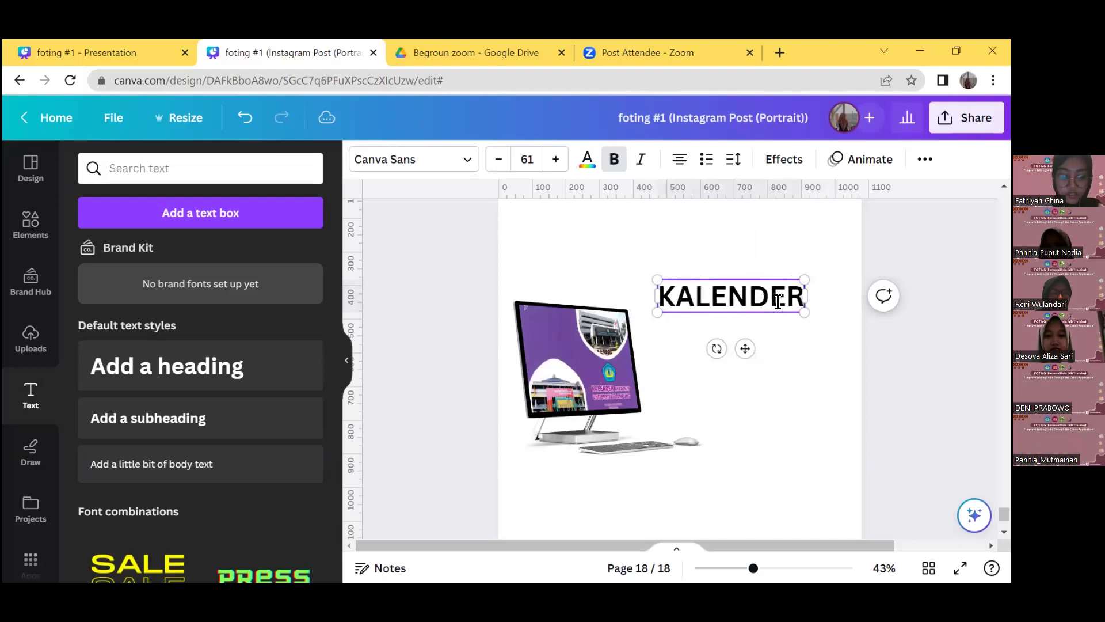
text( AKADEMIK)
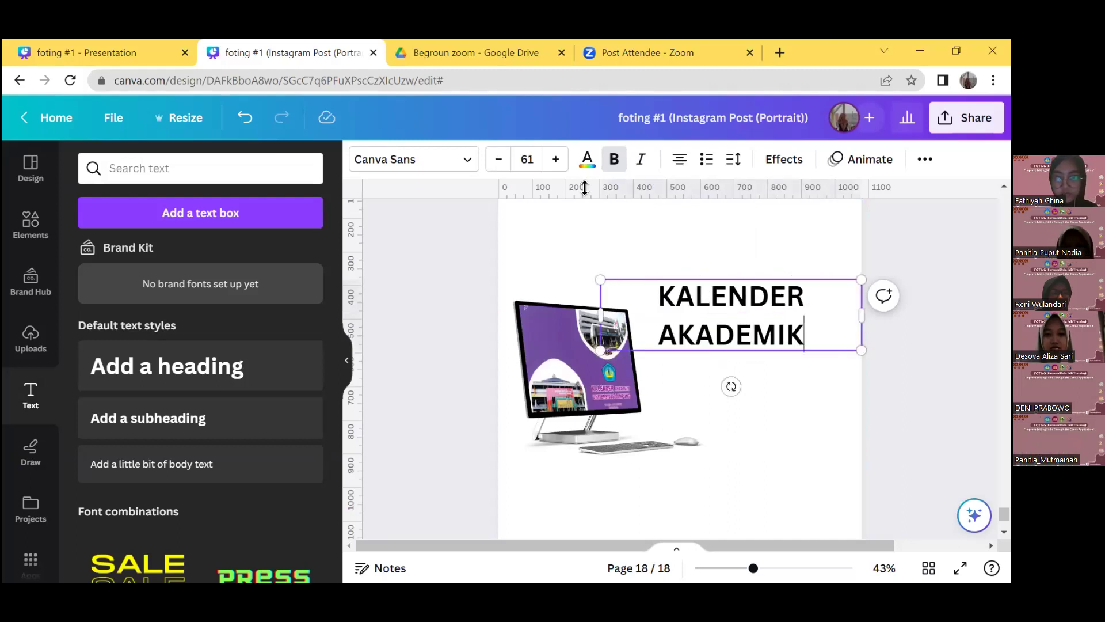
Step: Scale the desktop mockup down further and shift it slightly right, closer to the heading
click(601, 418)
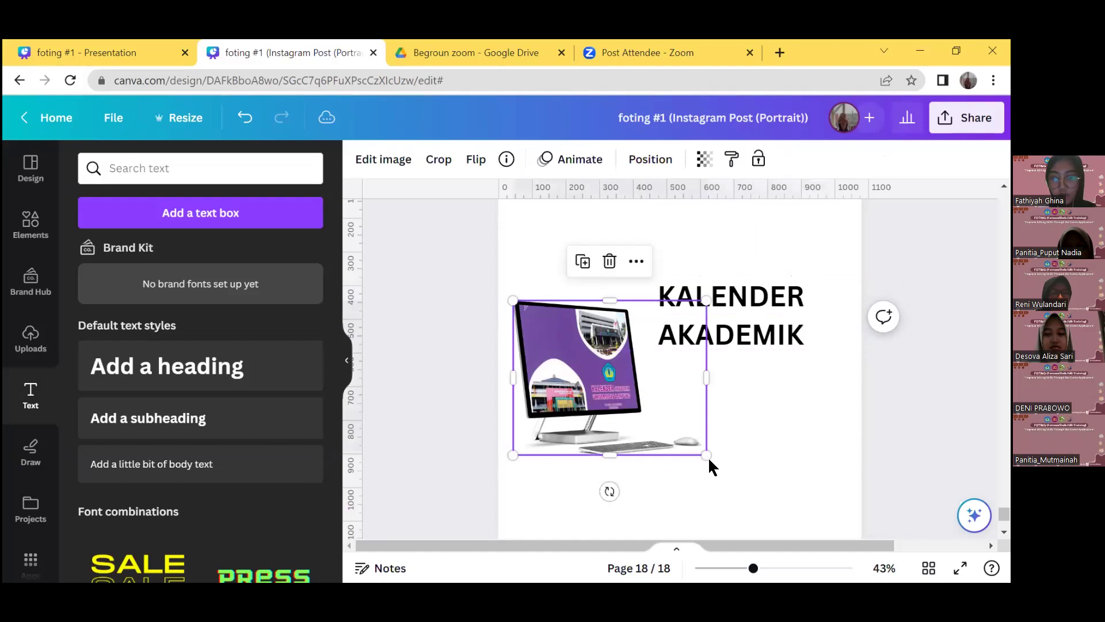
drag(704, 453, 666, 423)
drag(611, 381, 625, 383)
click(749, 331)
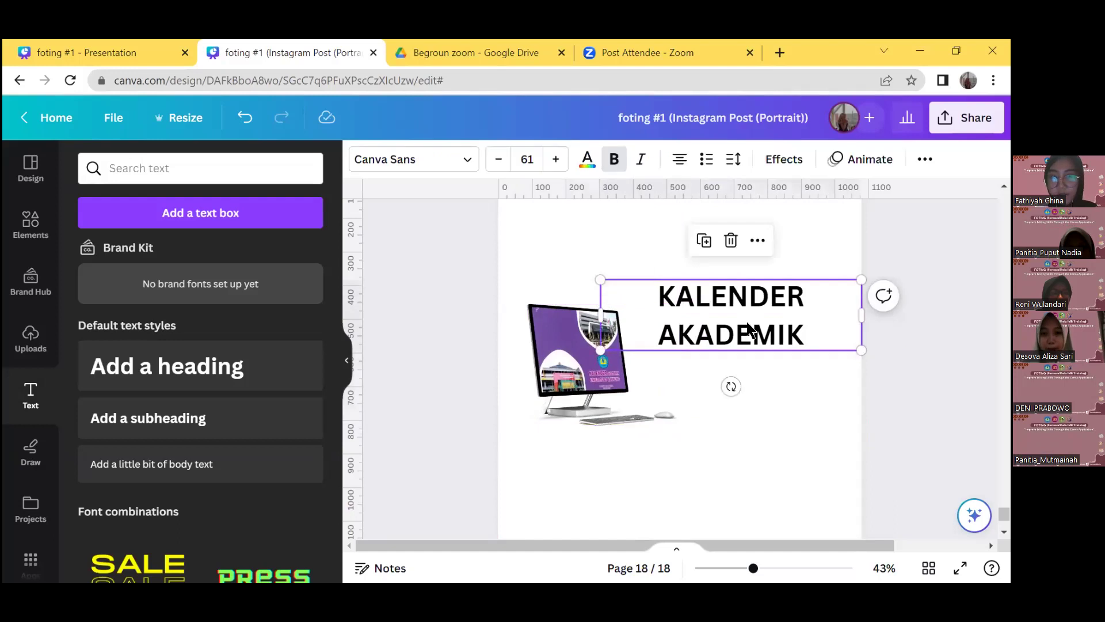
Step: Left-align the KALENDER AKADEMIK heading and reduce its font size to 45
click(681, 160)
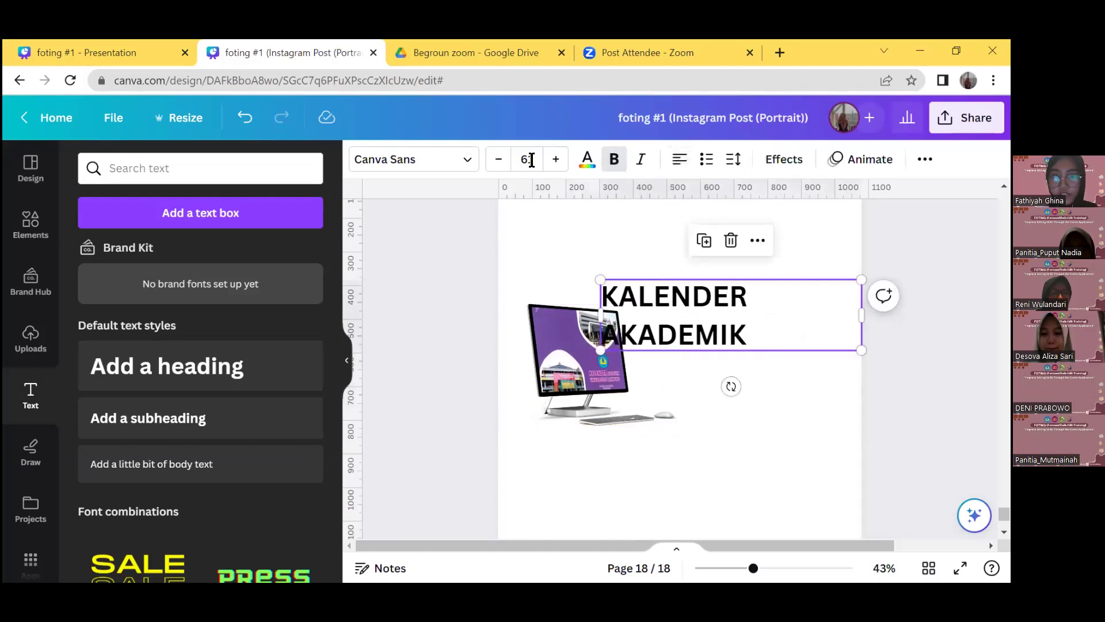
click(498, 159)
click(498, 160)
click(498, 159)
click(499, 159)
click(498, 159)
click(498, 159)
click(498, 160)
click(499, 159)
click(498, 160)
click(499, 159)
click(498, 159)
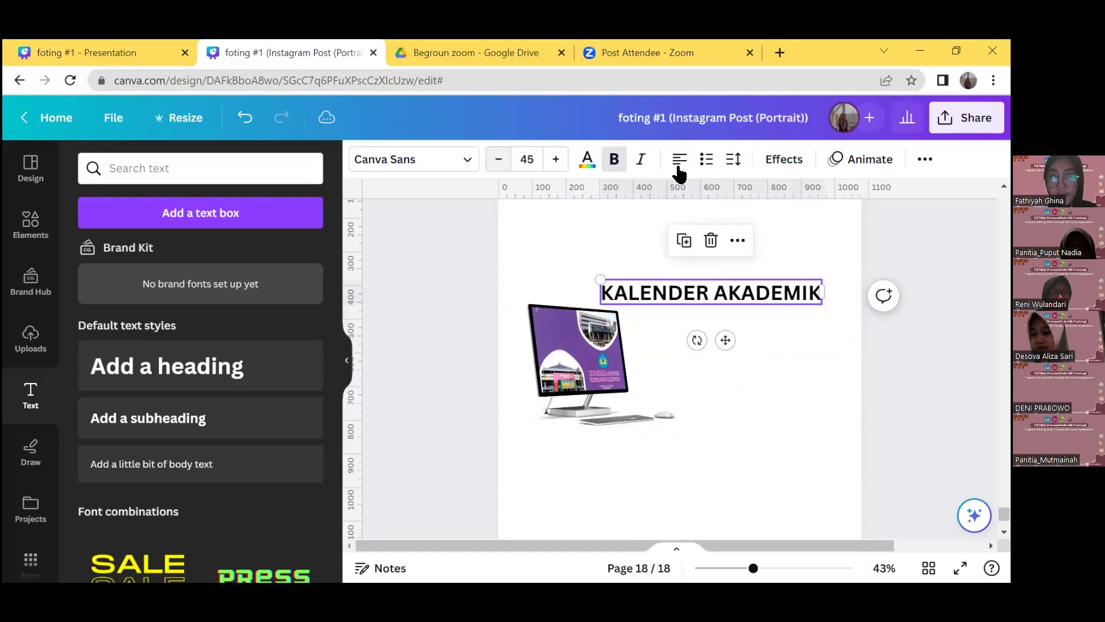
Step: Place the heading beside the mockup, narrow its box to wrap onto two lines, and tighten the line spacing to 0.93
drag(756, 314, 797, 333)
drag(861, 314, 816, 315)
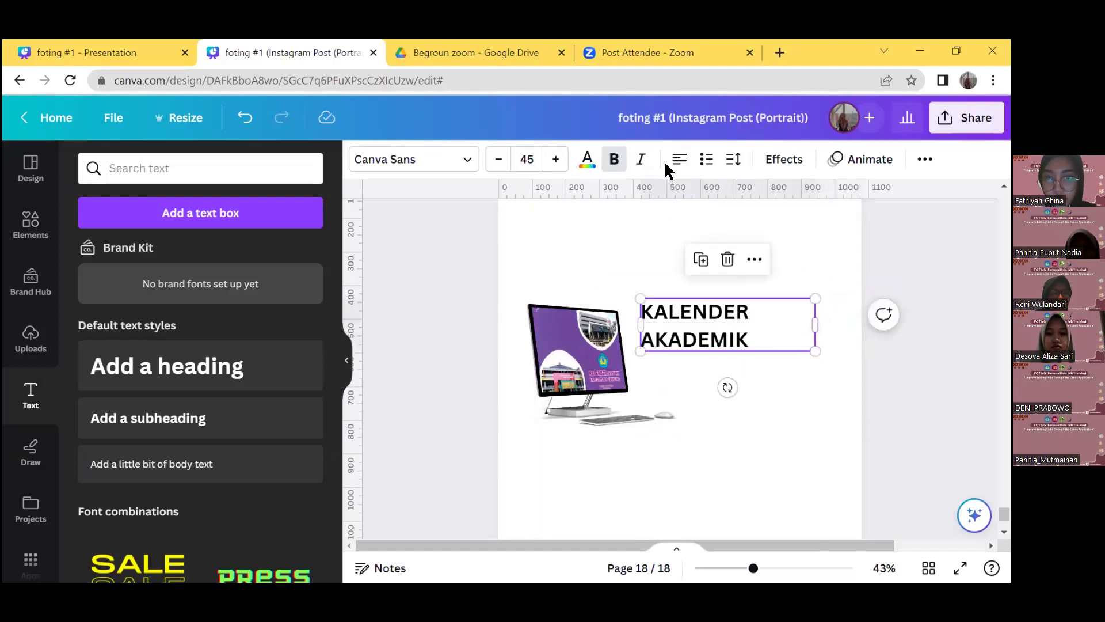
click(733, 158)
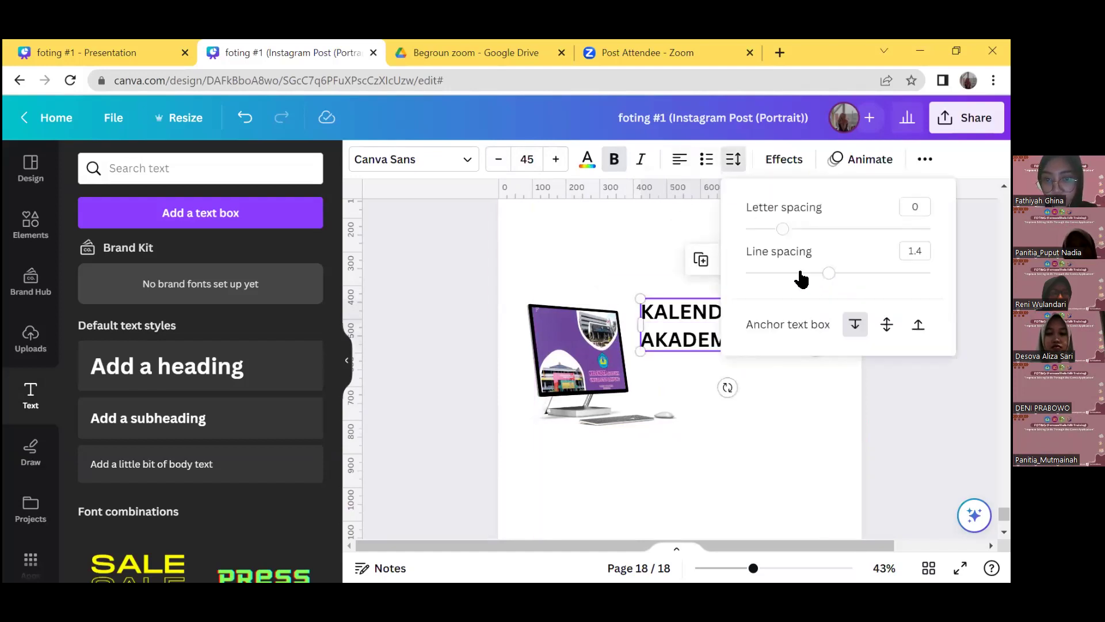
drag(789, 274, 785, 273)
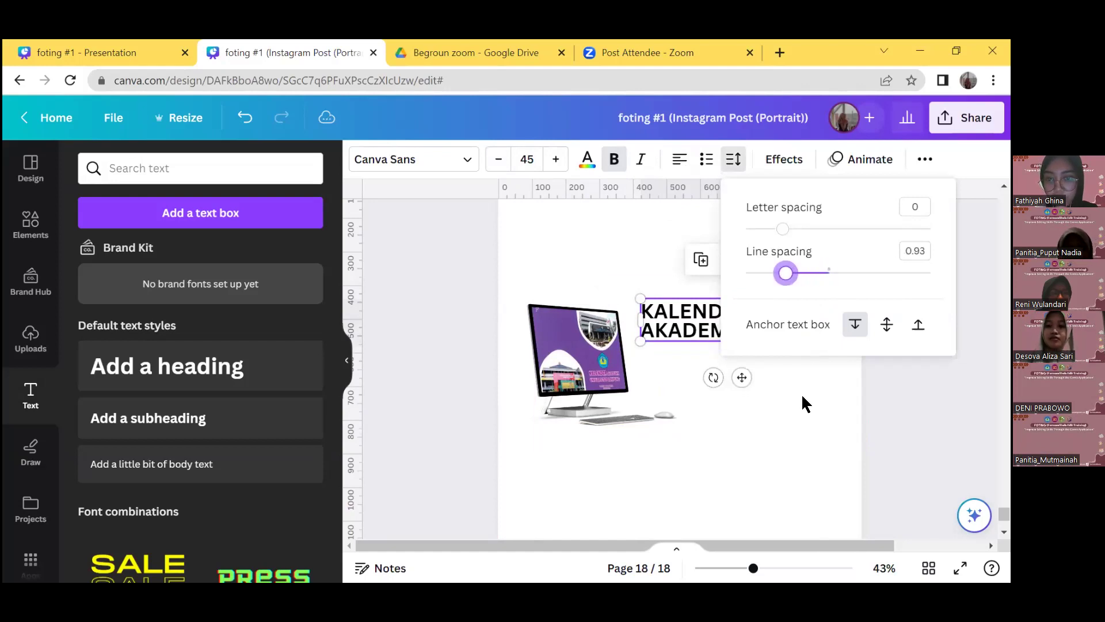
click(731, 321)
drag(747, 316, 744, 323)
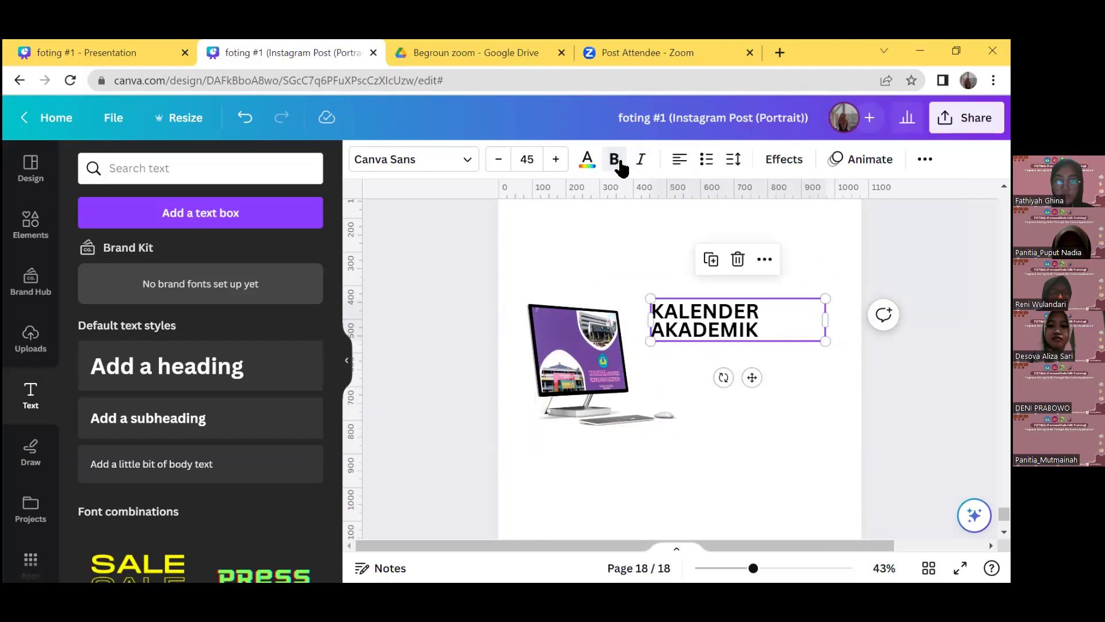
click(458, 167)
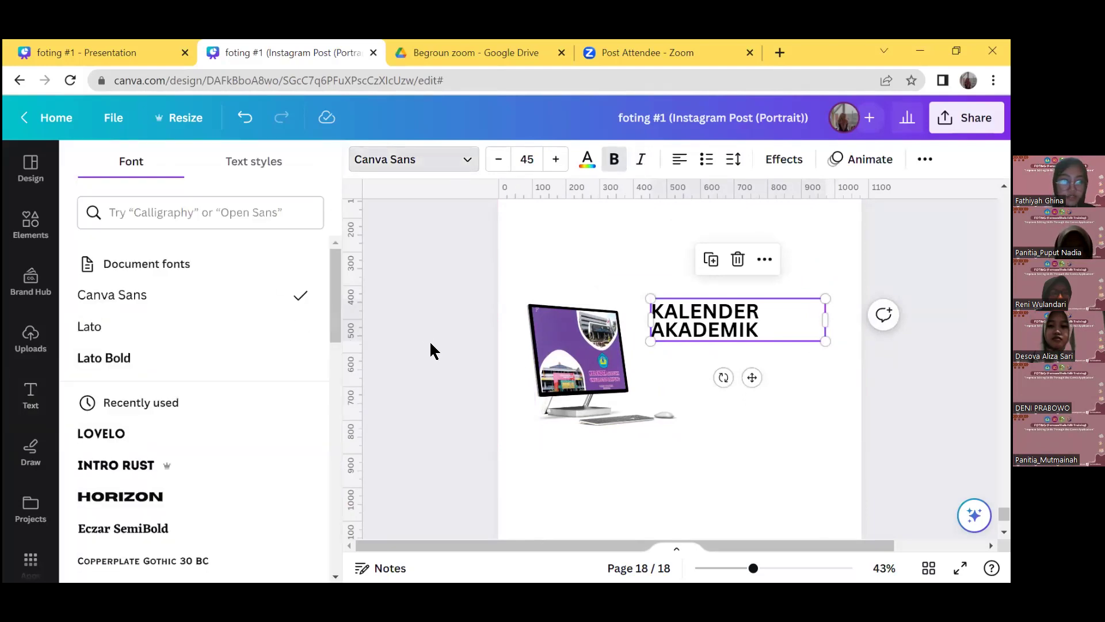
click(458, 161)
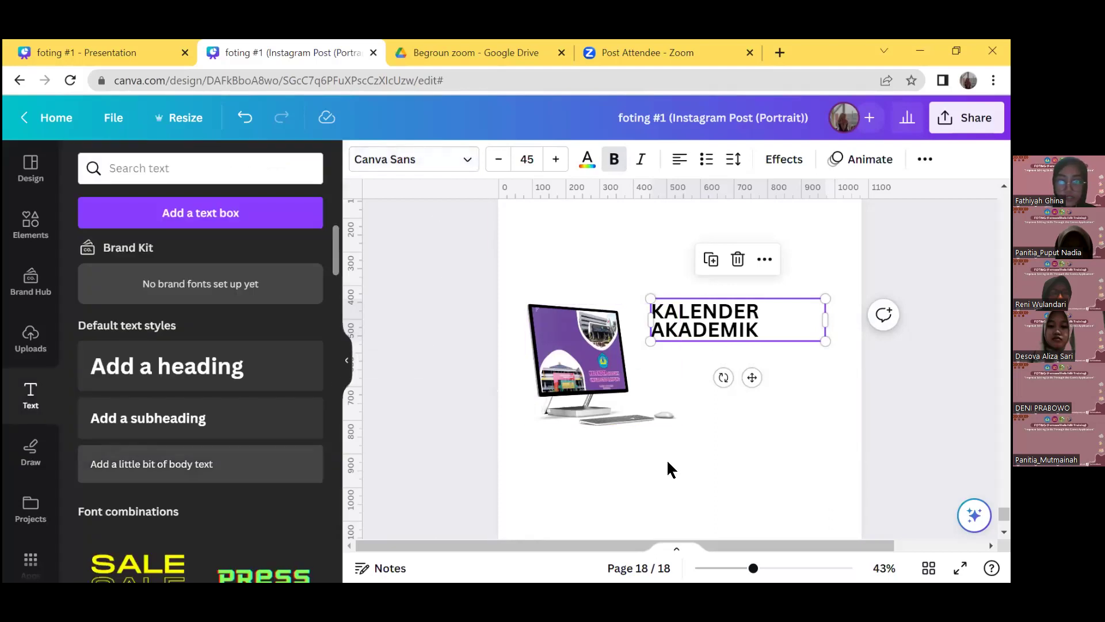
Step: Add a default subheading directly below the heading, set its font size to 30 and left-align it
click(287, 436)
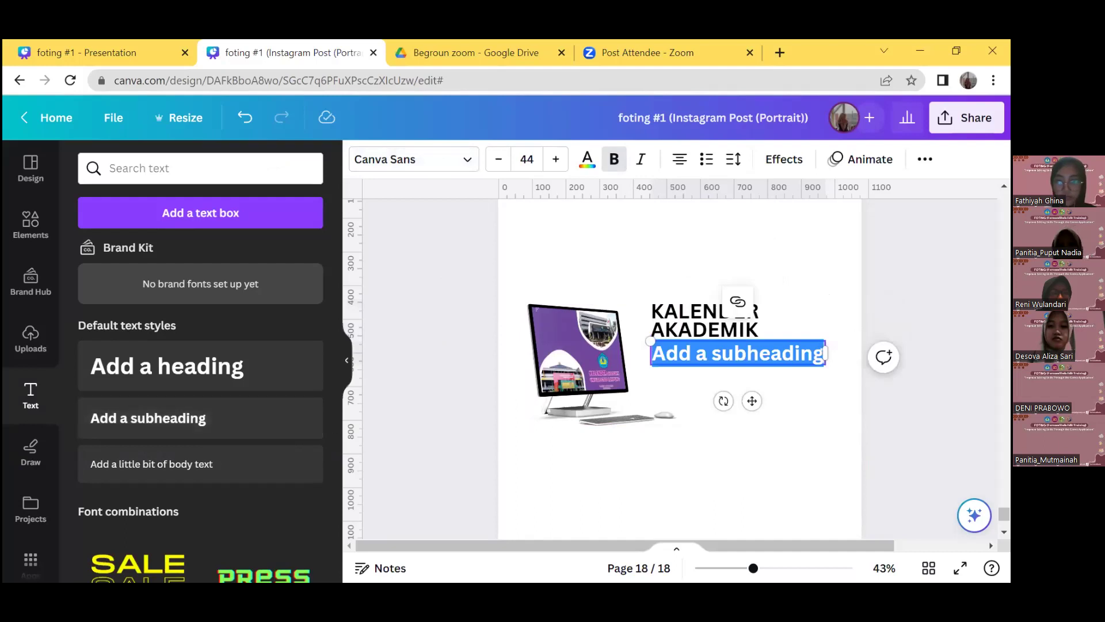
click(523, 161)
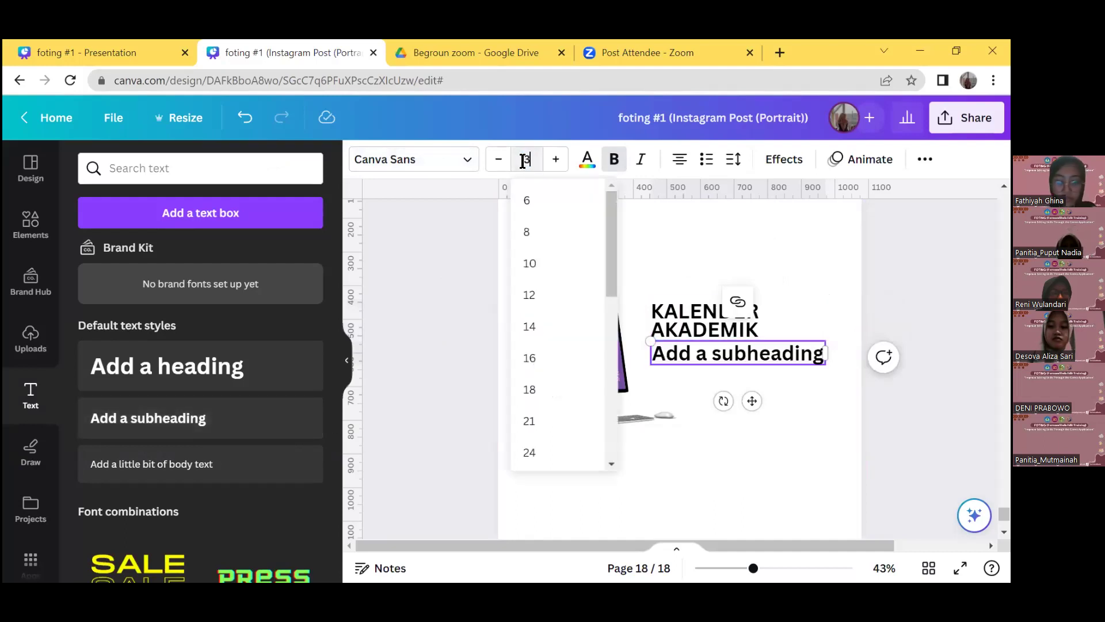
text(30)
key(Return)
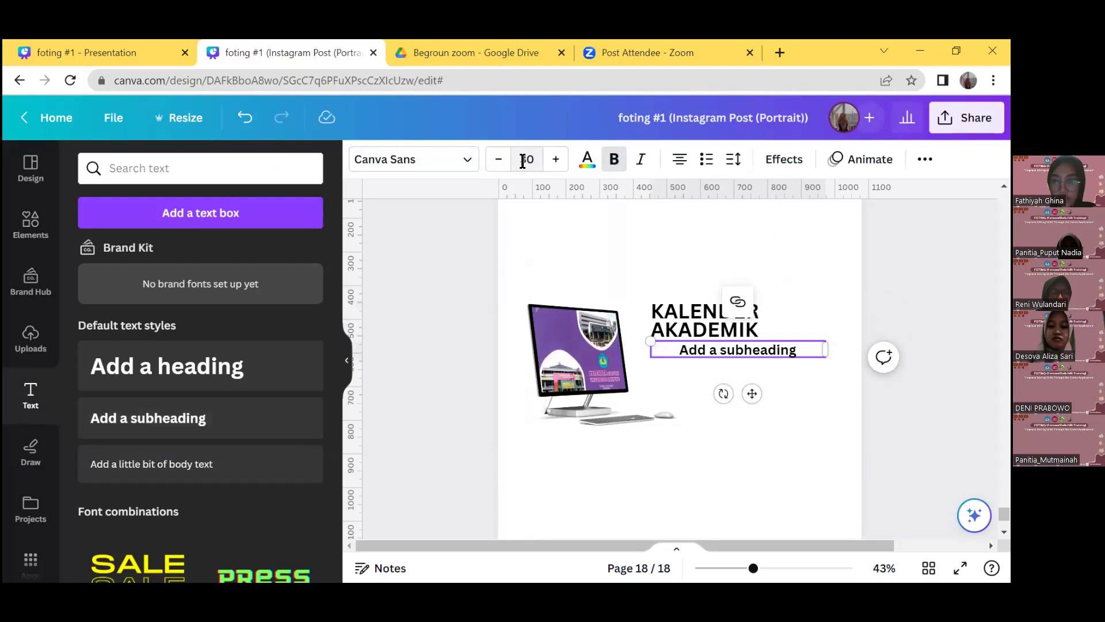
click(679, 158)
Step: Replace the subheading's placeholder text with "UNIVERSITAS LAMPUNG"
triple_click(743, 354)
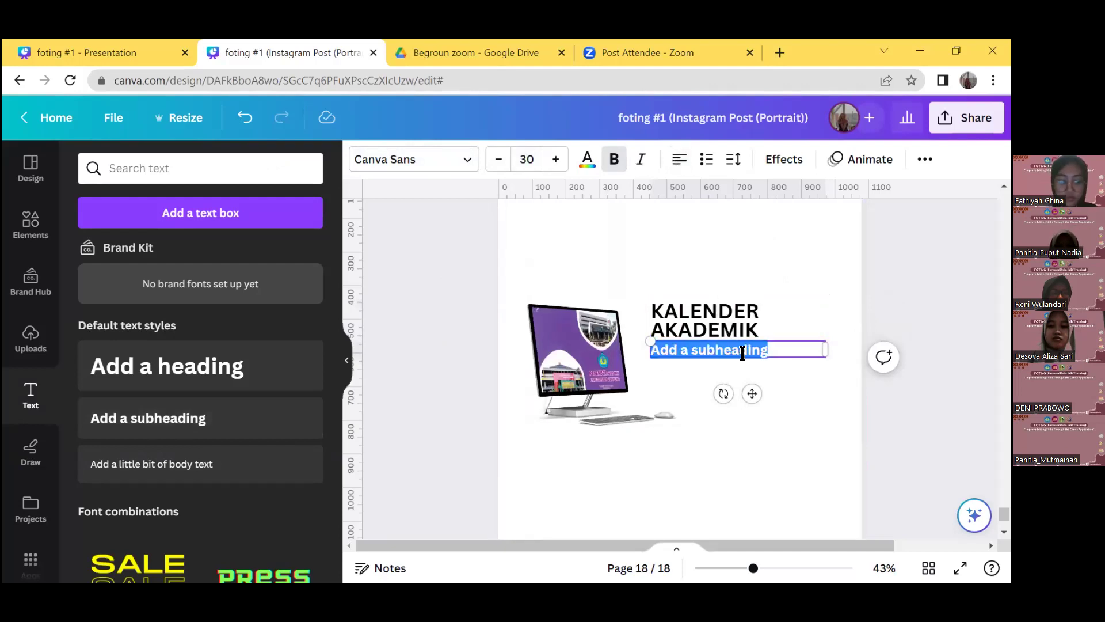
text(u)
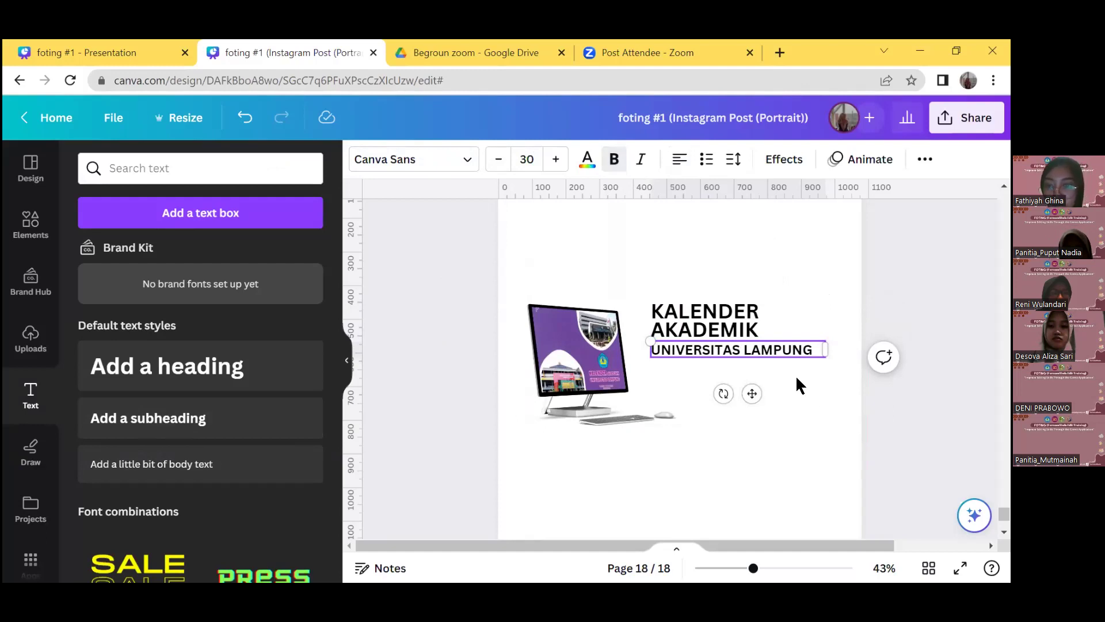
click(881, 392)
Step: Remove the bold from the UNIVERSITAS LAMPUNG subheading and reduce its font size to 24
click(748, 349)
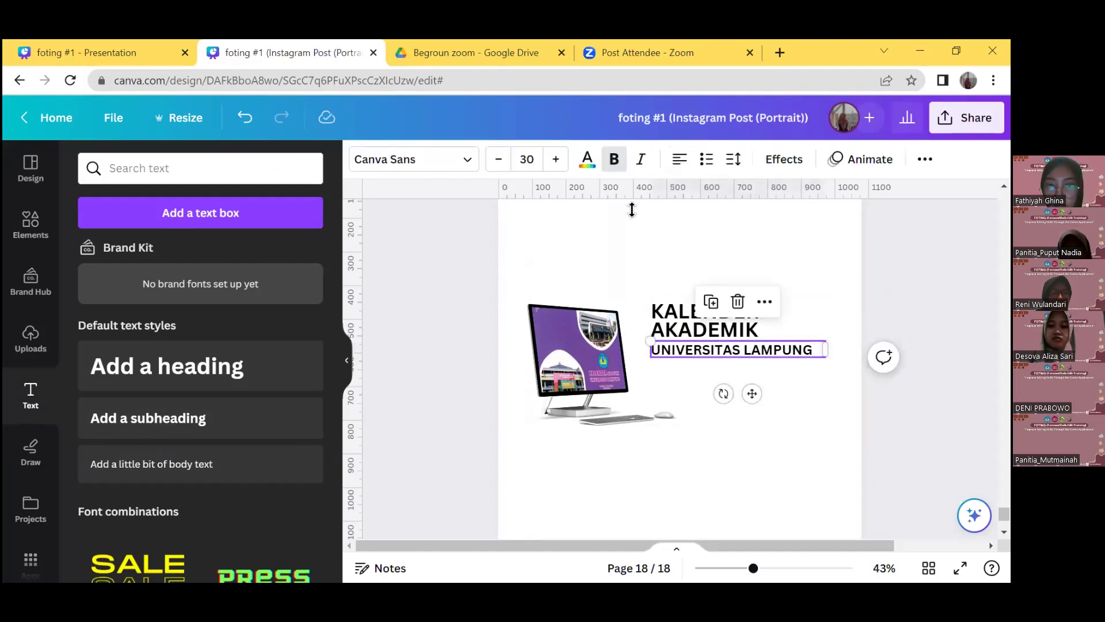
click(615, 161)
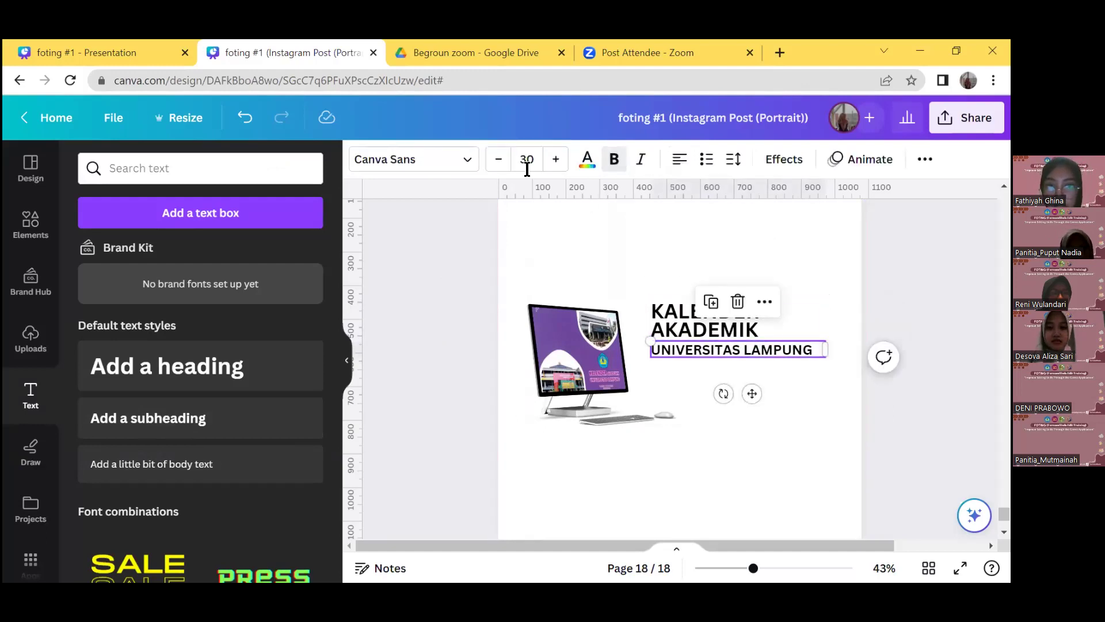
click(499, 161)
click(499, 162)
click(499, 161)
click(499, 161)
click(499, 161)
click(499, 161)
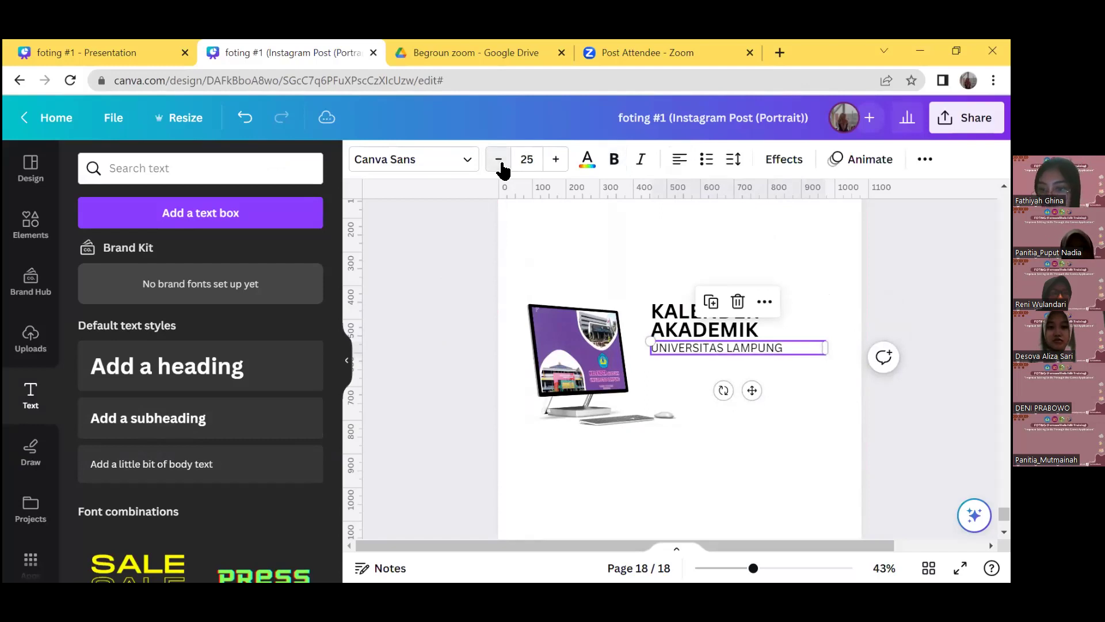
click(797, 448)
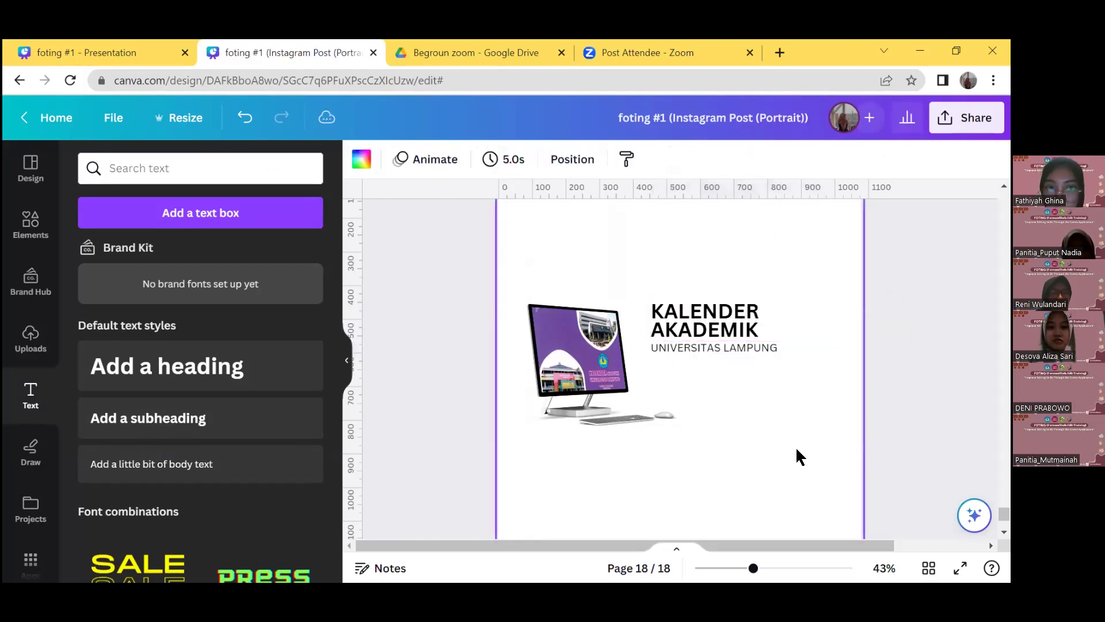
Step: Add a default body text line below the subheading, with font size 20 and left alignment
click(711, 348)
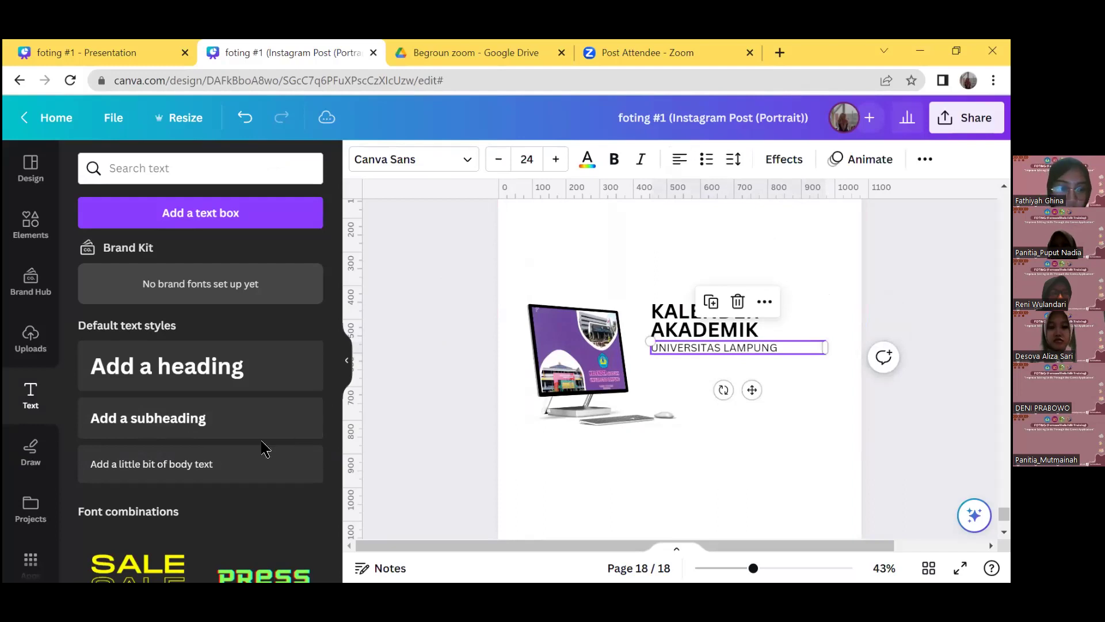
drag(232, 464, 696, 407)
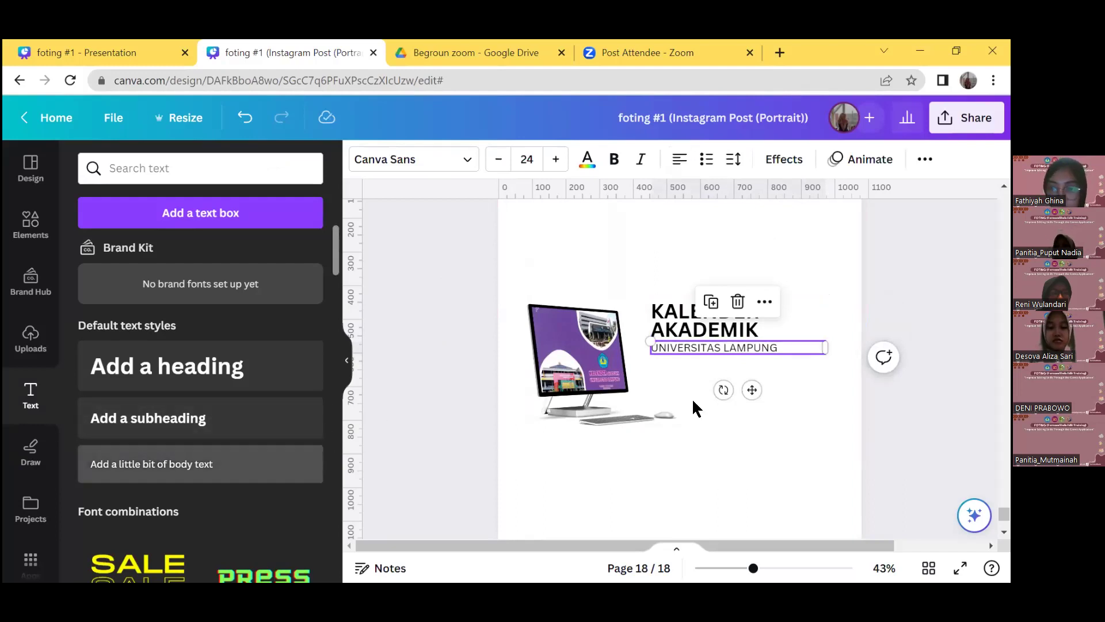
click(498, 159)
click(498, 159)
click(498, 159)
click(498, 159)
click(498, 160)
click(498, 160)
click(497, 160)
click(498, 160)
click(498, 159)
click(679, 159)
click(679, 159)
click(680, 159)
Step: Make the body text line read "Periode 2023-2024"
key(BackSpace)
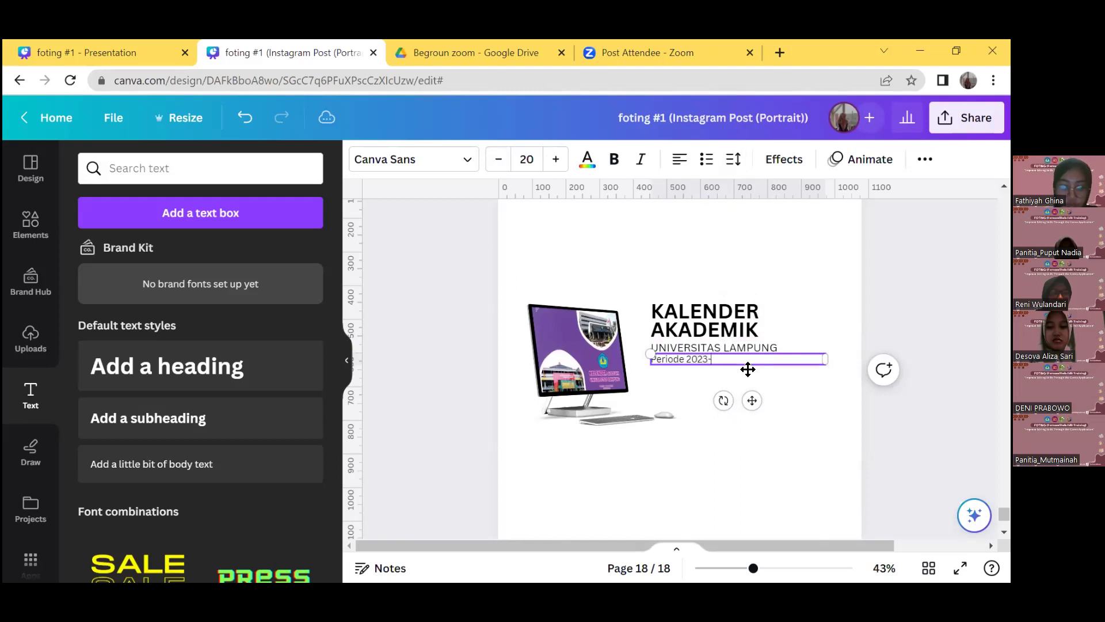
drag(779, 389, 794, 434)
click(794, 434)
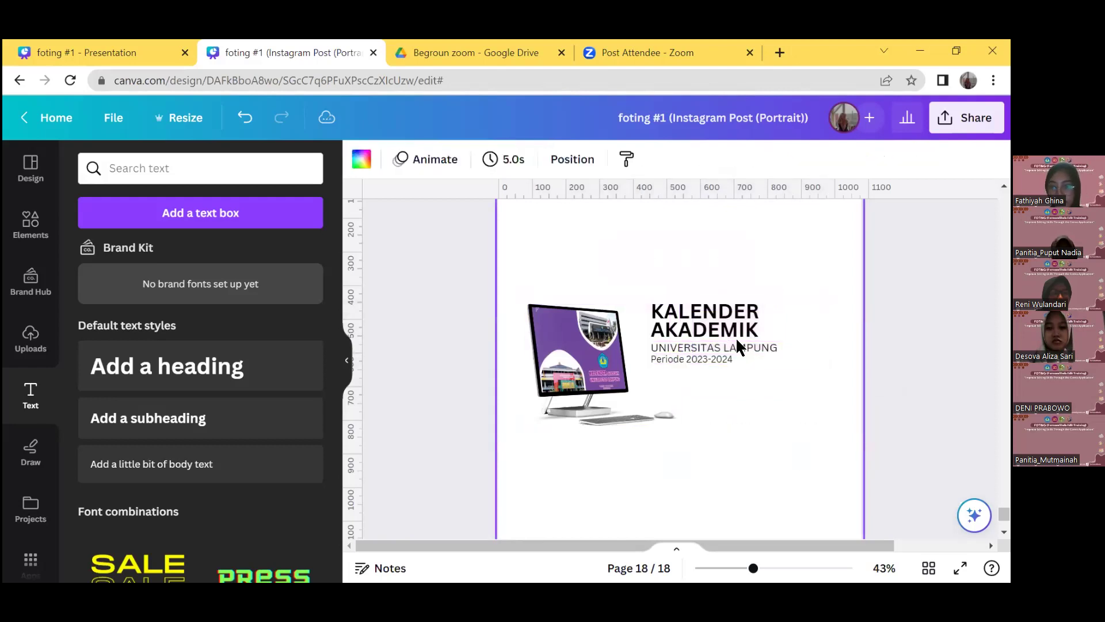
Step: Move the three text lines together right to the page's vertical centre line and enlarge them slightly
drag(748, 340, 854, 458)
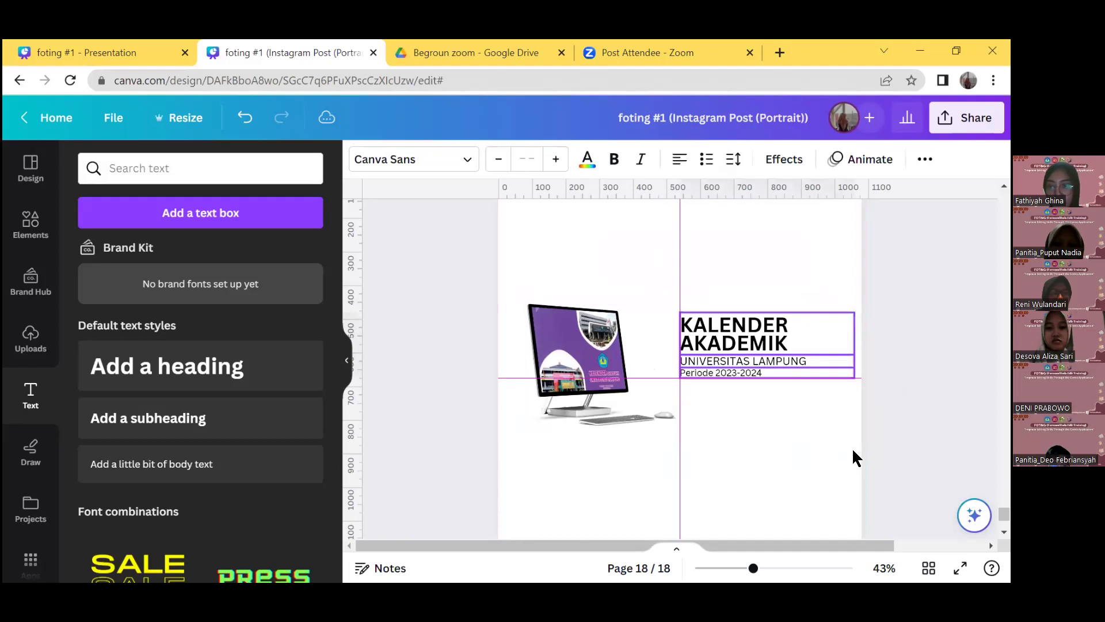
click(789, 432)
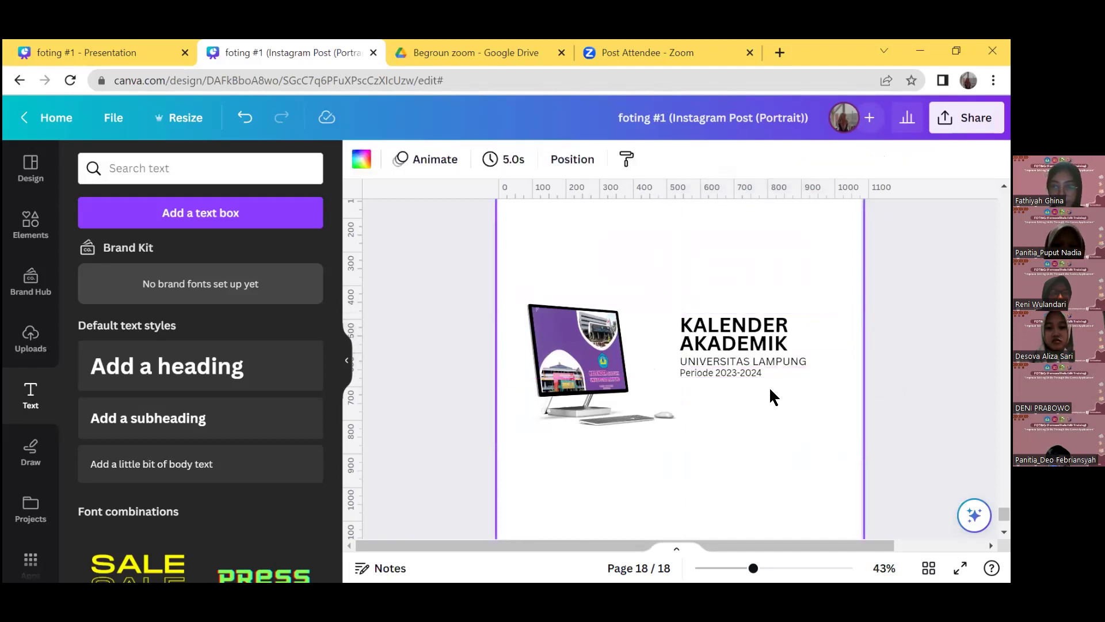
drag(700, 314, 698, 309)
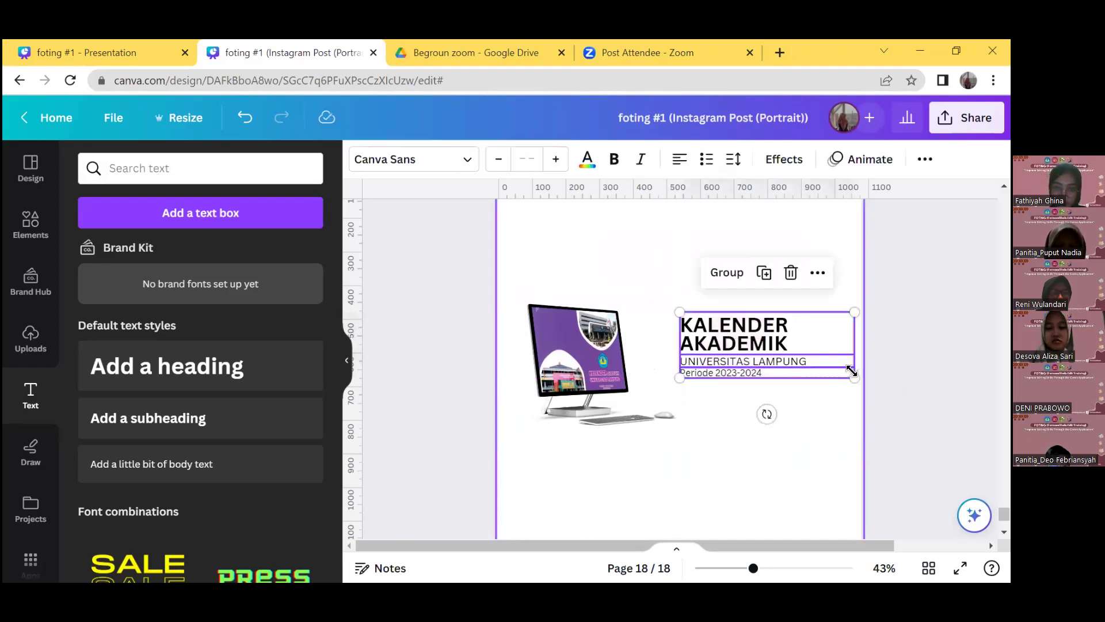
drag(855, 311, 883, 304)
click(869, 415)
Step: Shift the three text lines together slightly down to sit level with the mockup's screen
click(797, 348)
key(Escape)
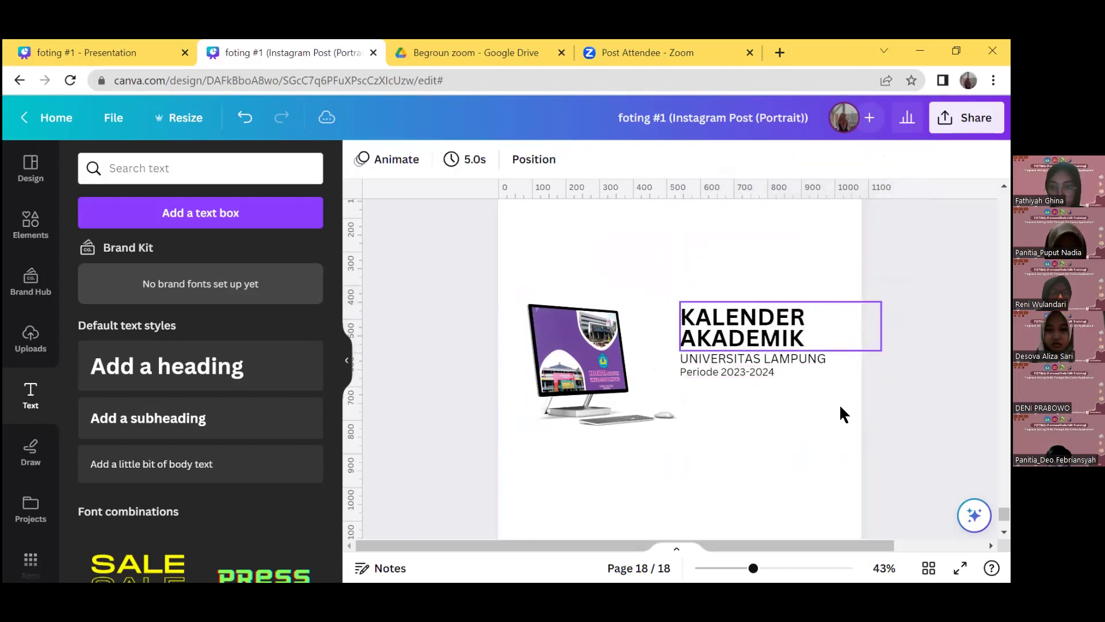
drag(840, 407, 767, 353)
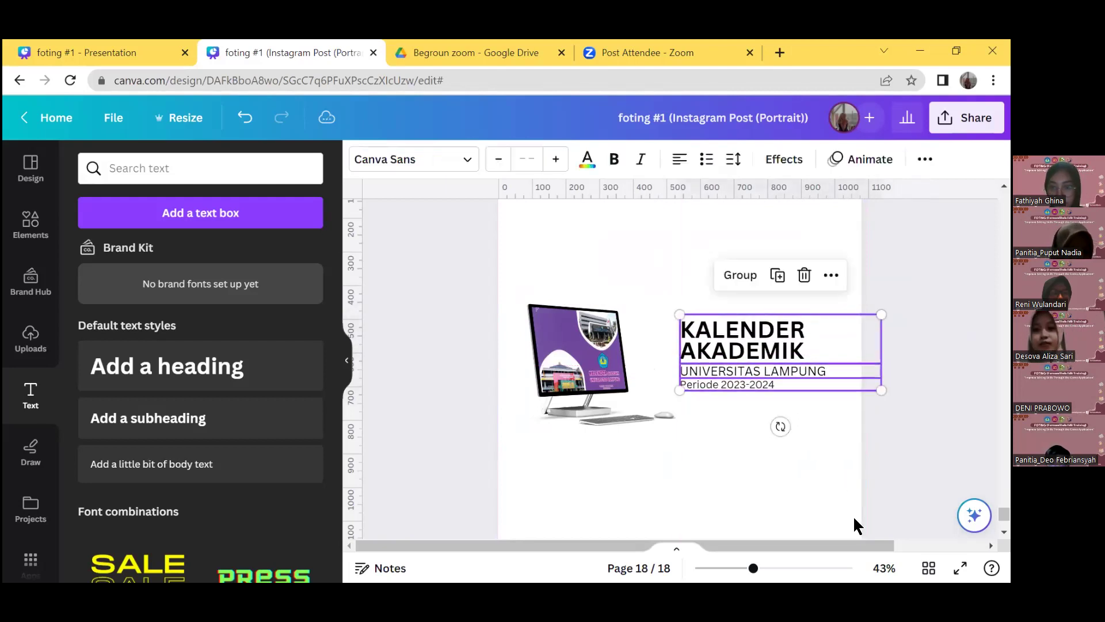
Step: Search the elements for "blob" and show all the matching graphics
click(752, 570)
drag(750, 570, 740, 570)
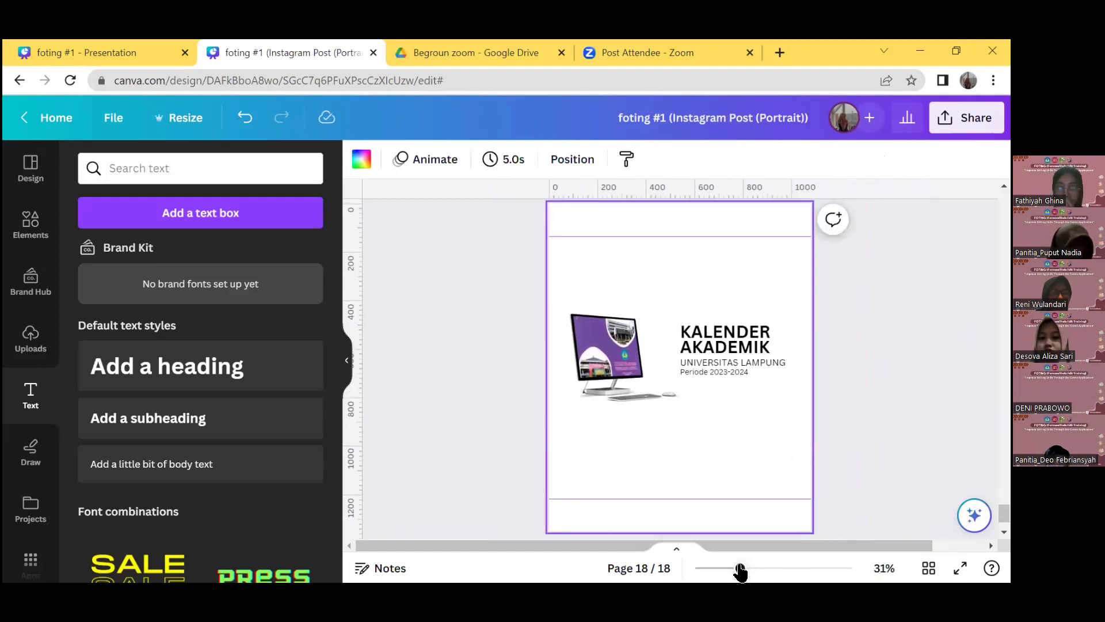
click(31, 226)
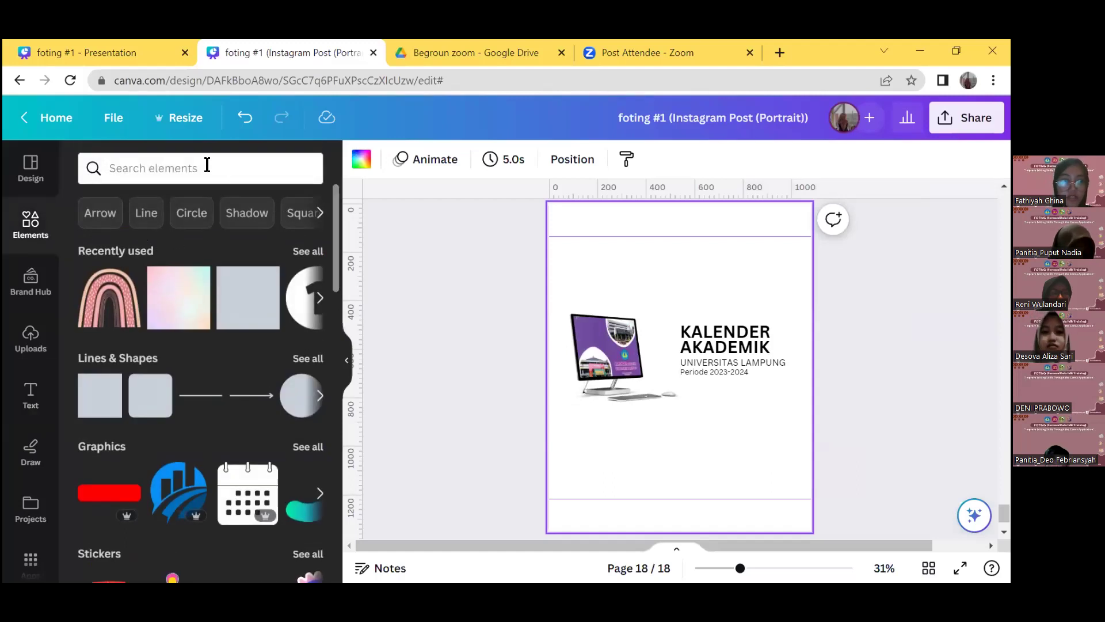
click(207, 170)
text(blob)
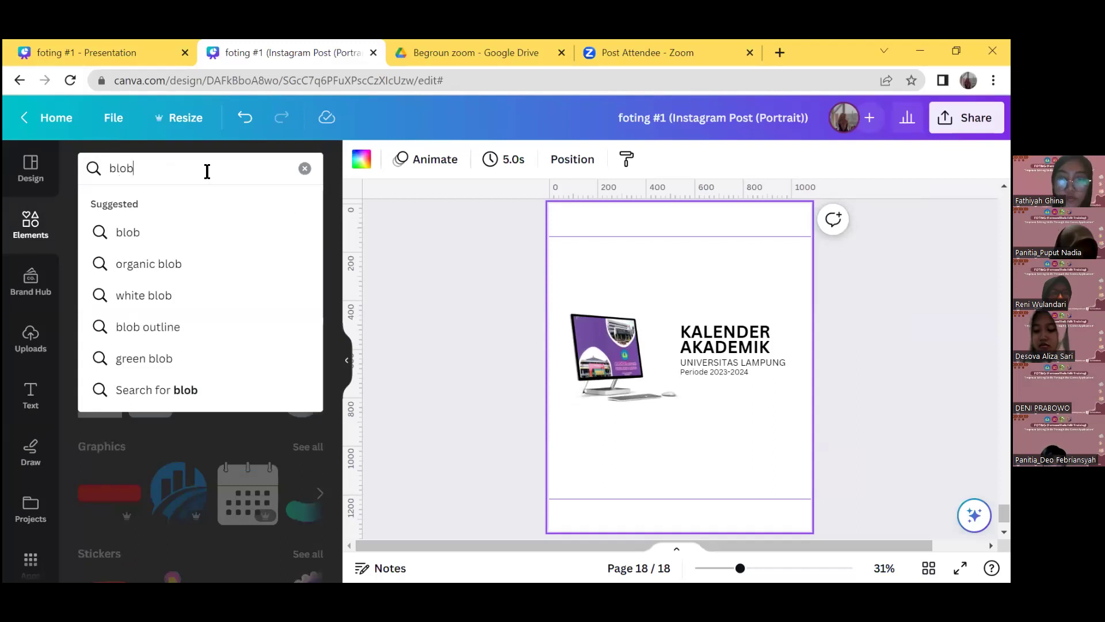
key(Return)
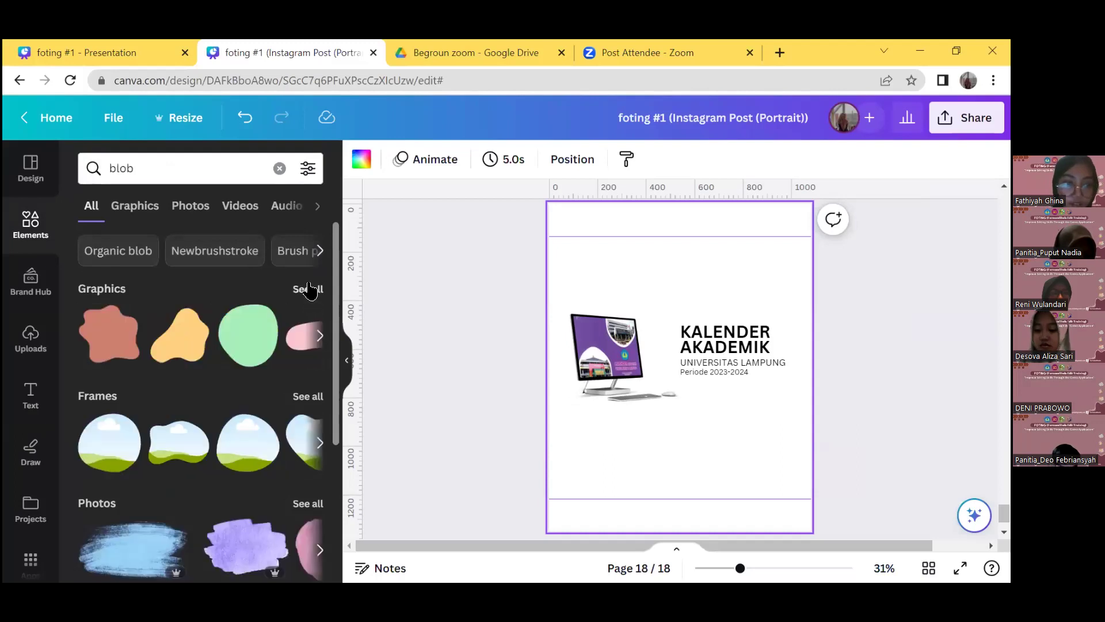
click(310, 290)
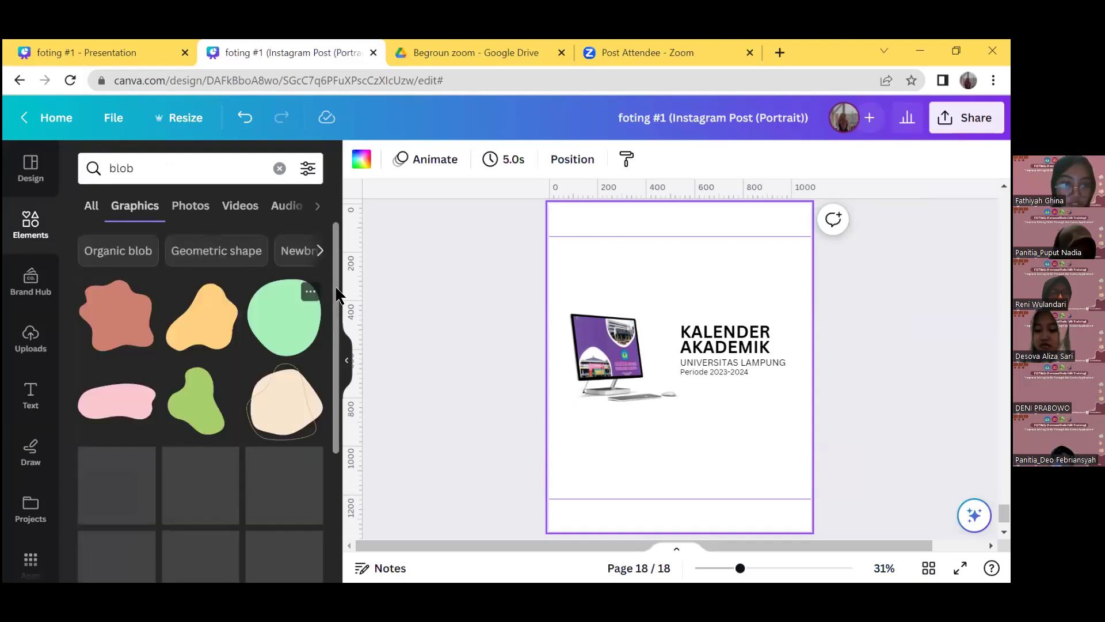
Step: Add the brown blob graphic with the thin outline and place it partly off the page's upper-left corner
scroll(201, 374, down, 3)
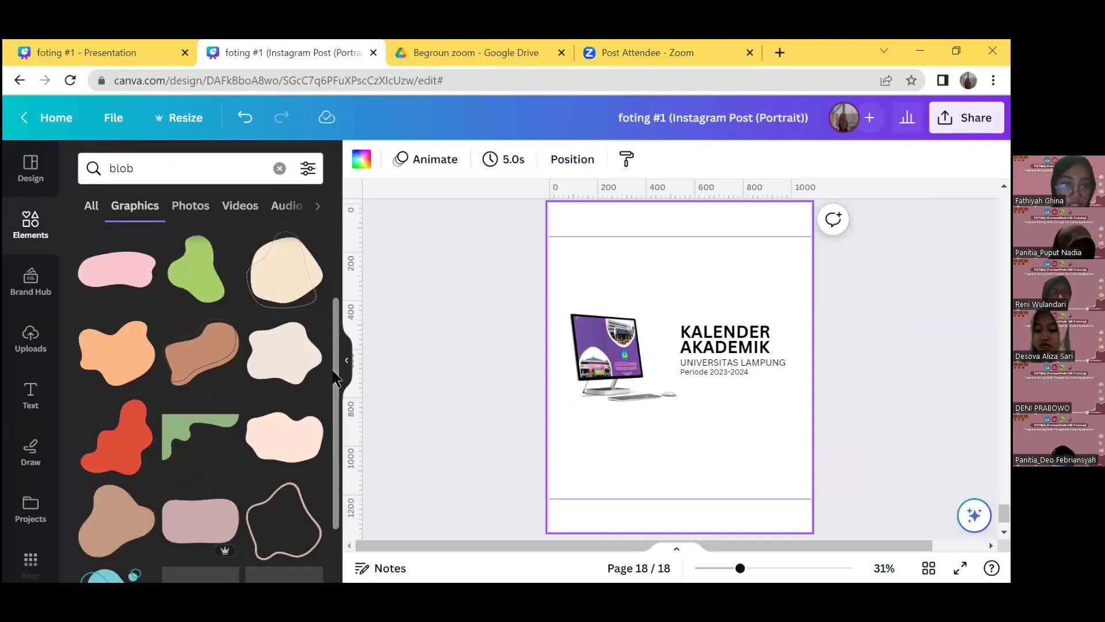
click(197, 381)
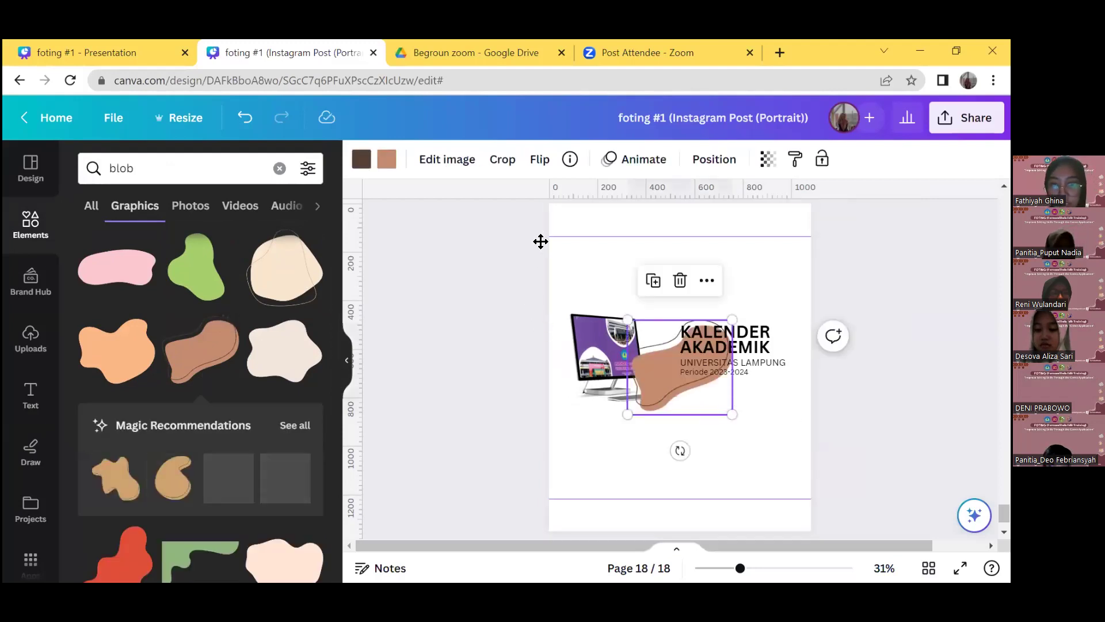
drag(540, 241, 573, 239)
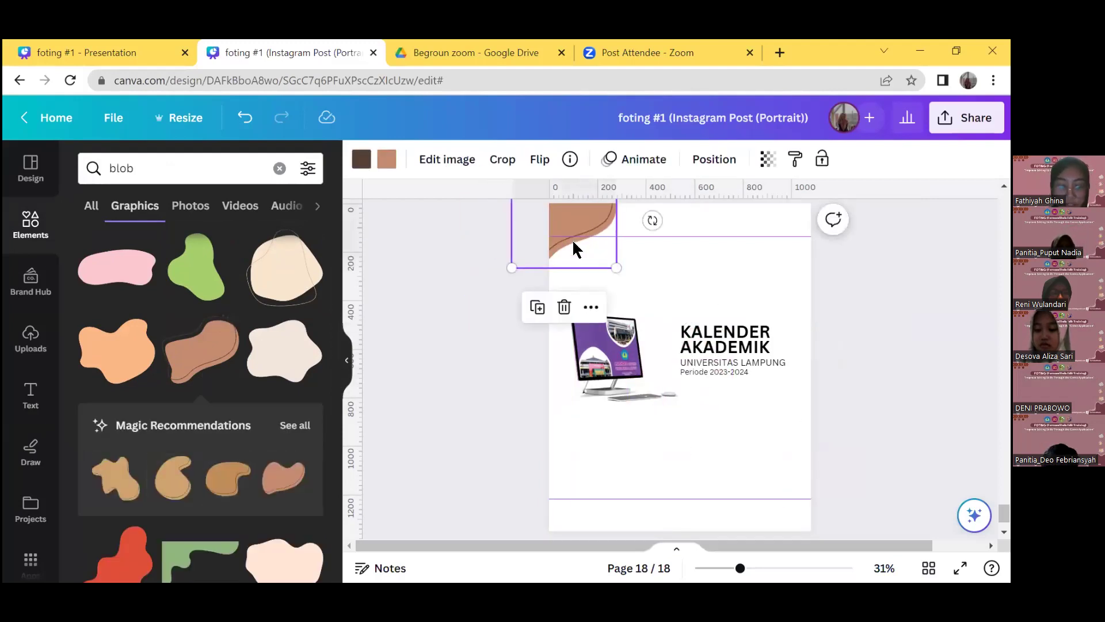
Step: Duplicate the brown blob and place the copy partly off the page's lower-right corner
key(ctrl+d)
drag(661, 316, 798, 535)
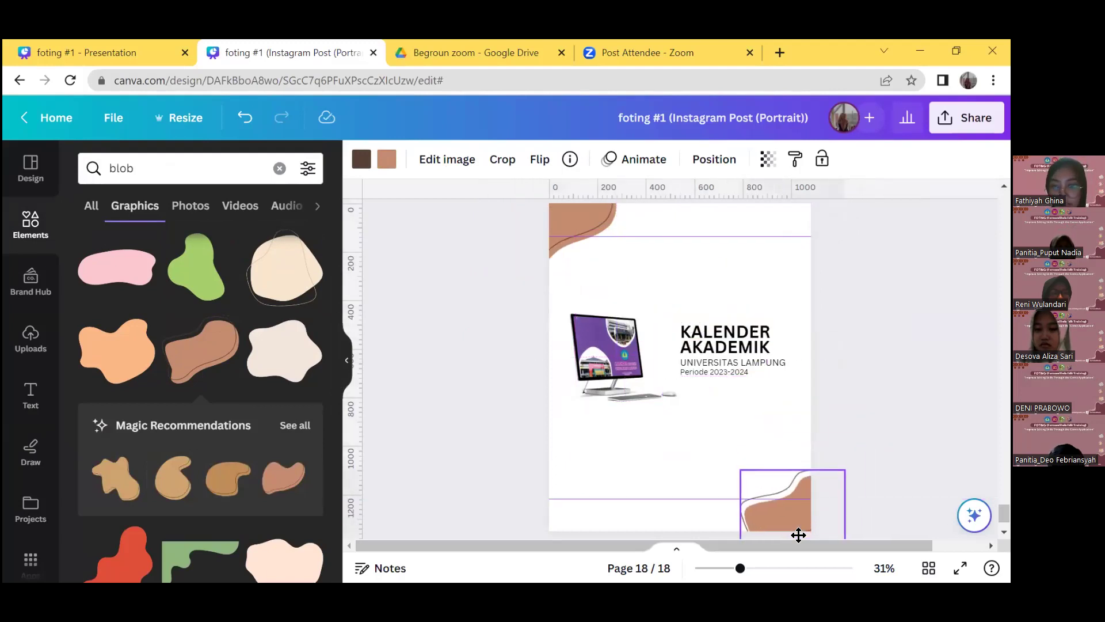
Step: Review the whole of page 18 at 21% zoom, and return to page 7 with the element library collapsed
click(717, 493)
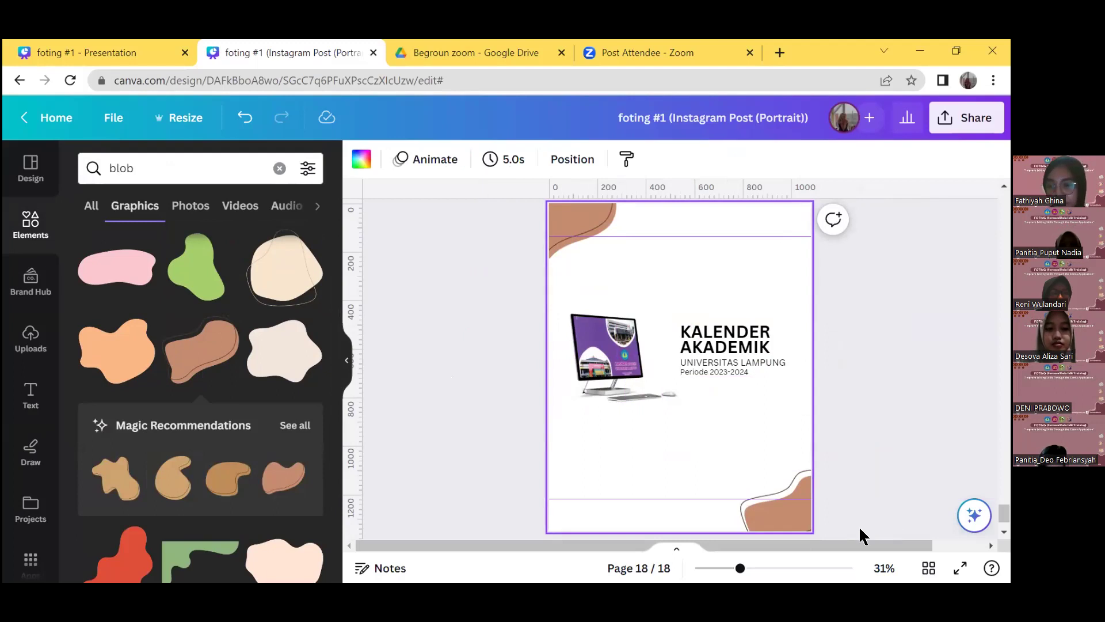
drag(741, 569, 725, 569)
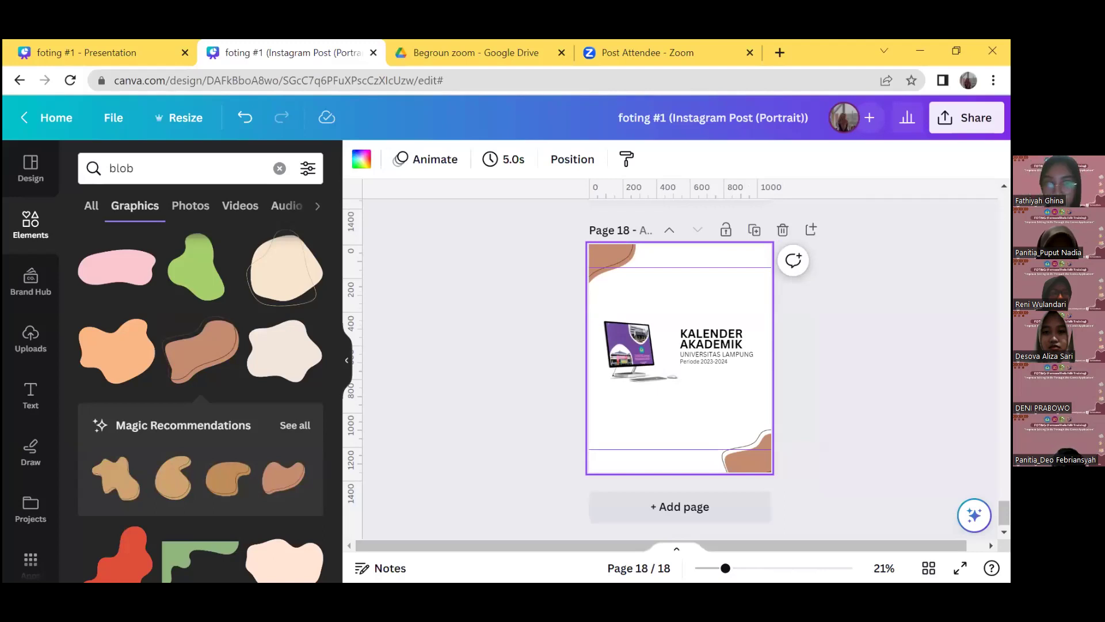
click(881, 419)
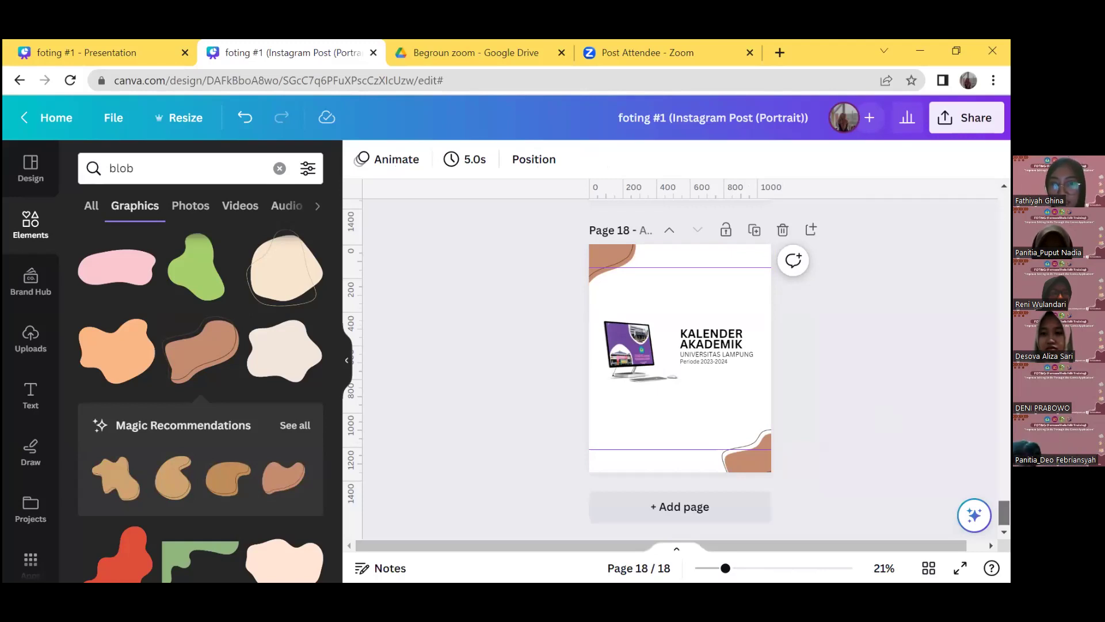
drag(1004, 513, 1003, 303)
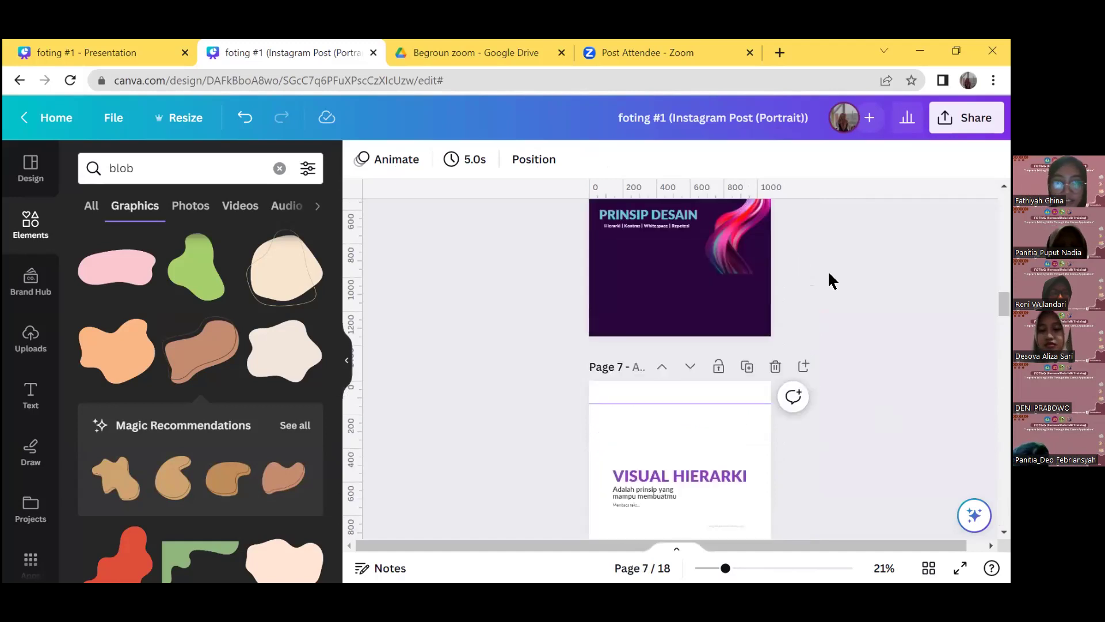
click(347, 360)
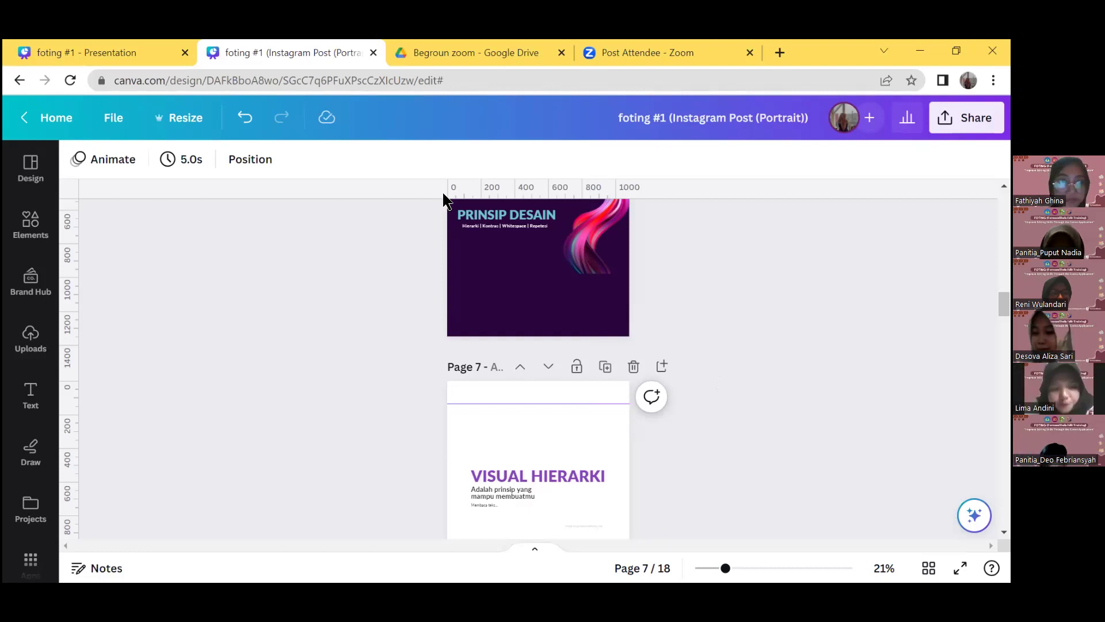
Step: Switch to the foting #1 presentation and go to its closing "Thank You!" slide on page 17
click(105, 44)
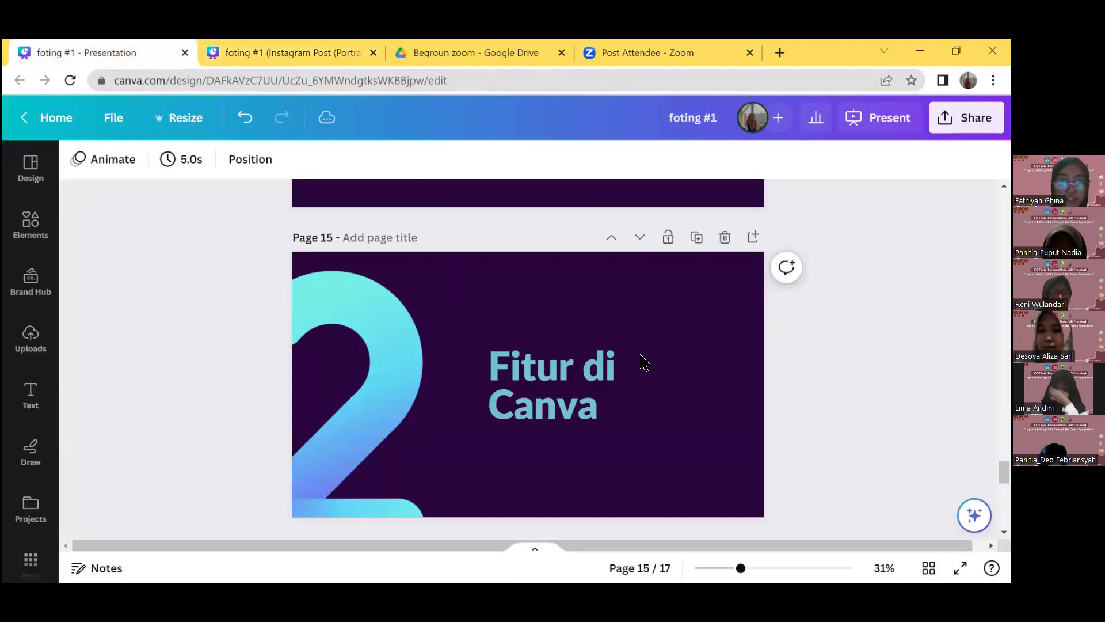
scroll(527, 357, down, 1)
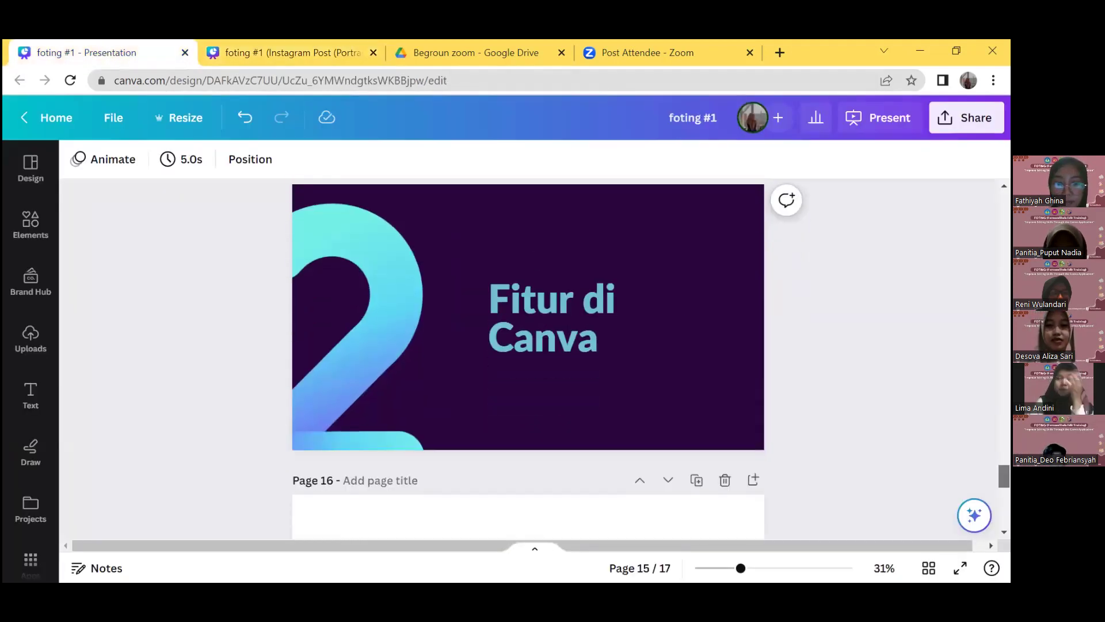
scroll(527, 357, down, 3)
scroll(528, 357, down, 4)
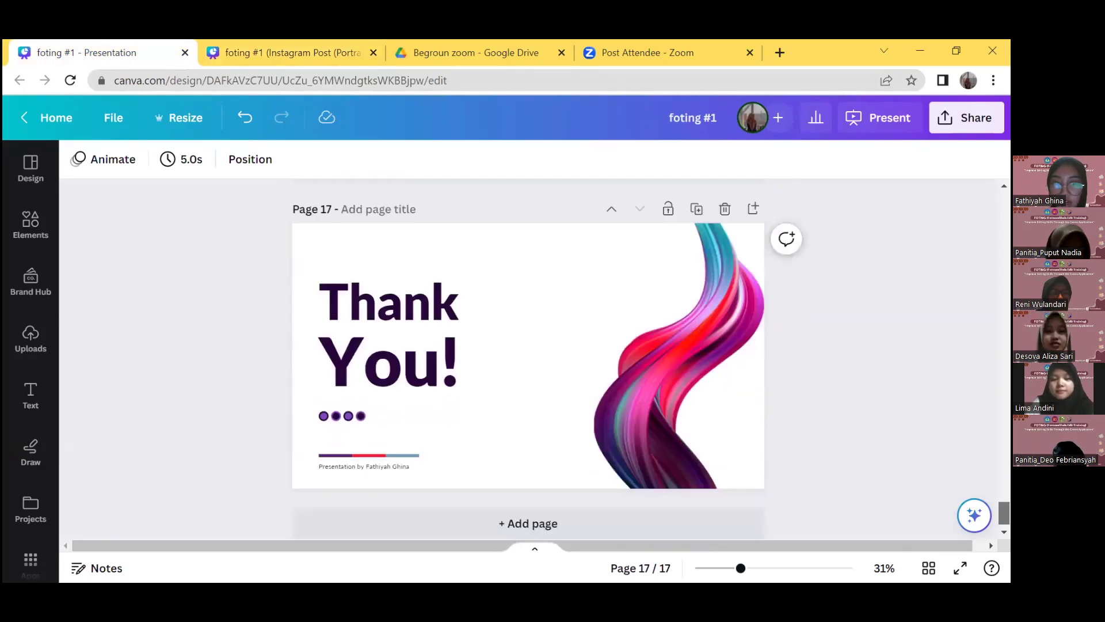